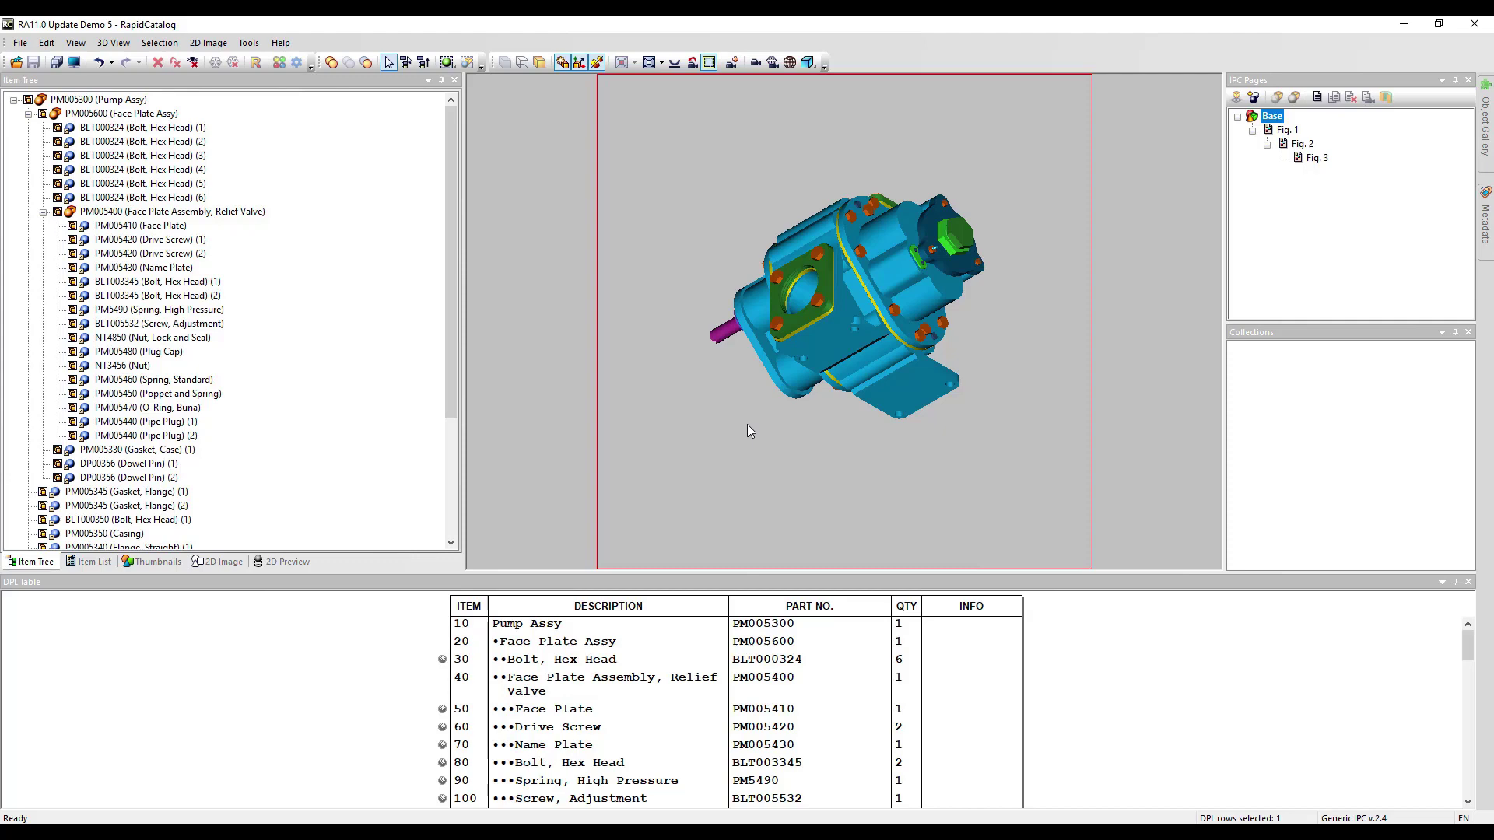
- Zoom in on the pump model and rotate it to view its other side
scroll(747, 424, up, 2)
drag(814, 342, 880, 428)
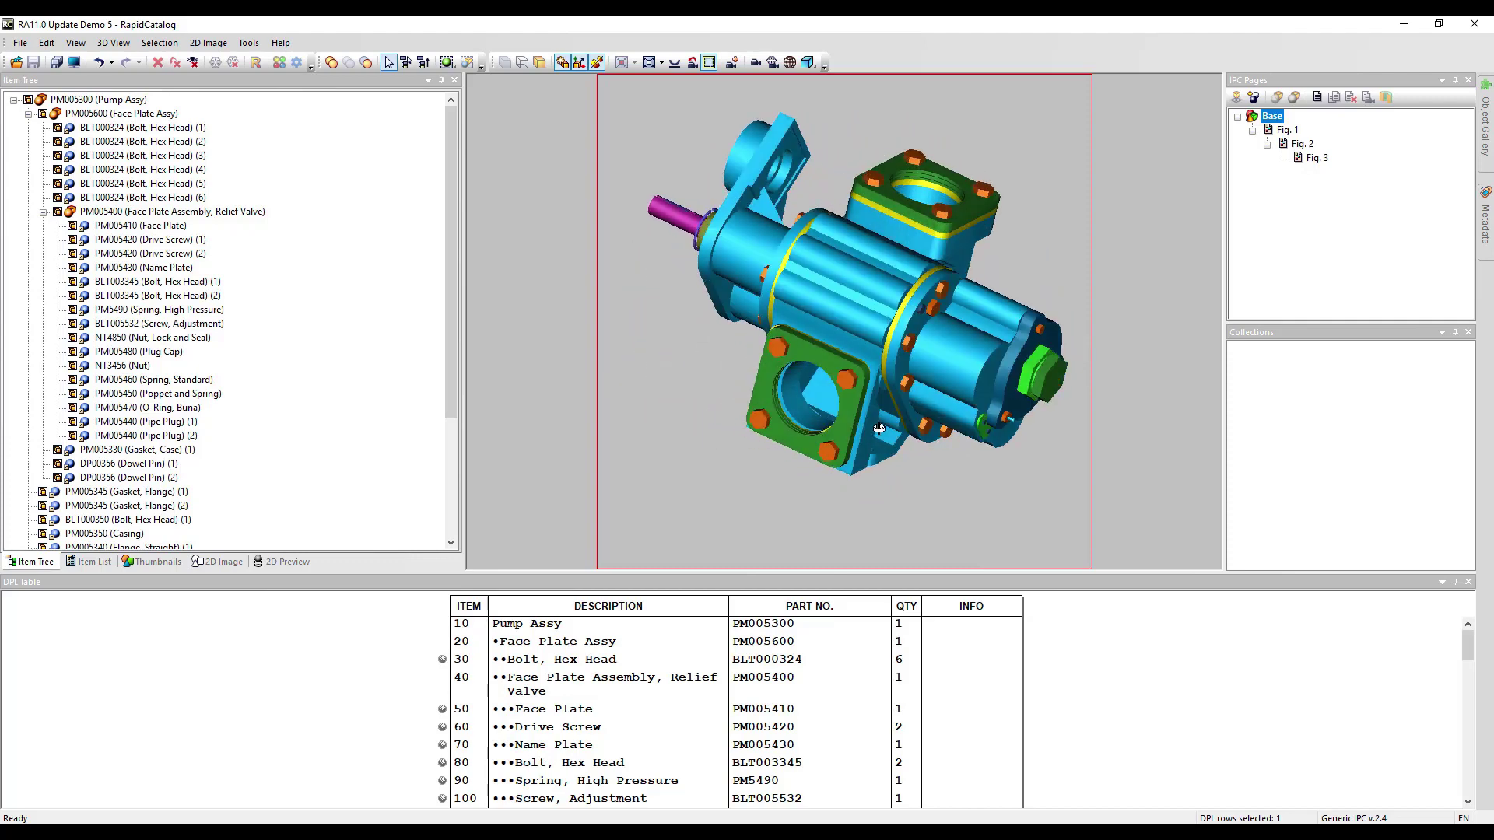
- Import 02-modified.jt with the Demo update profile, bringing in the new WSH00001 flat washer
click(20, 43)
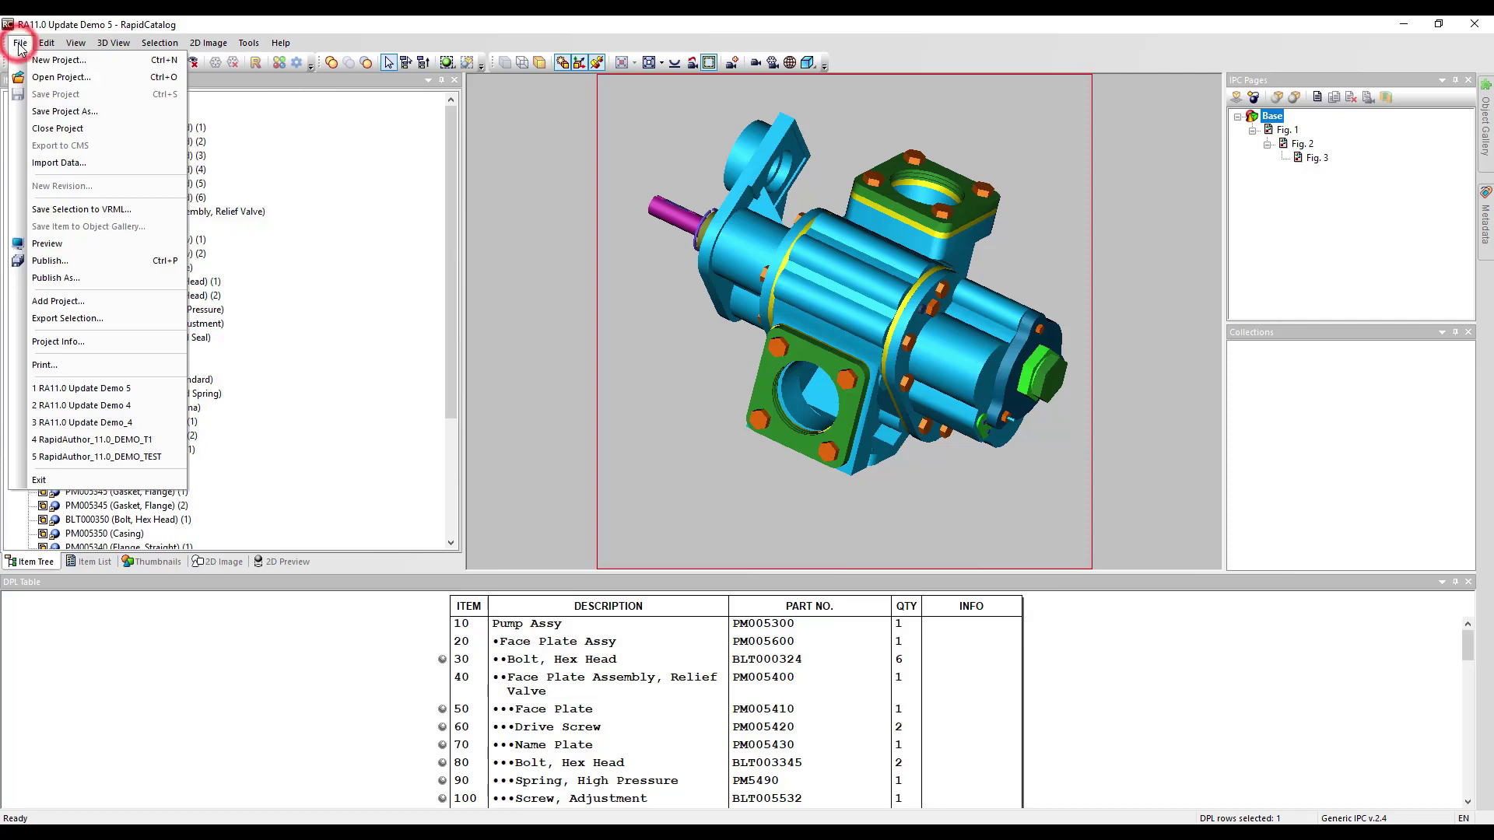
click(90, 163)
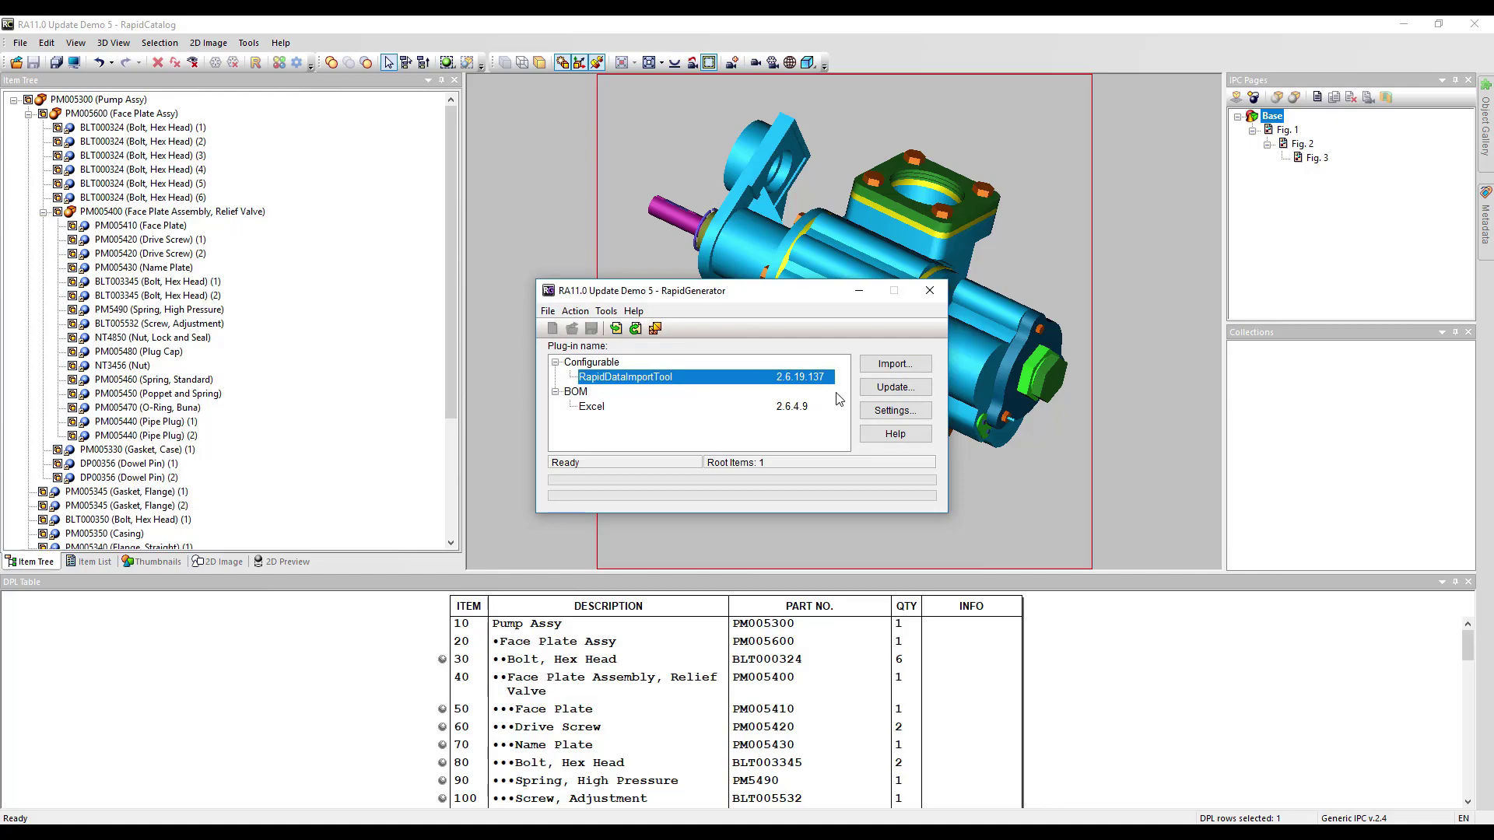
click(924, 414)
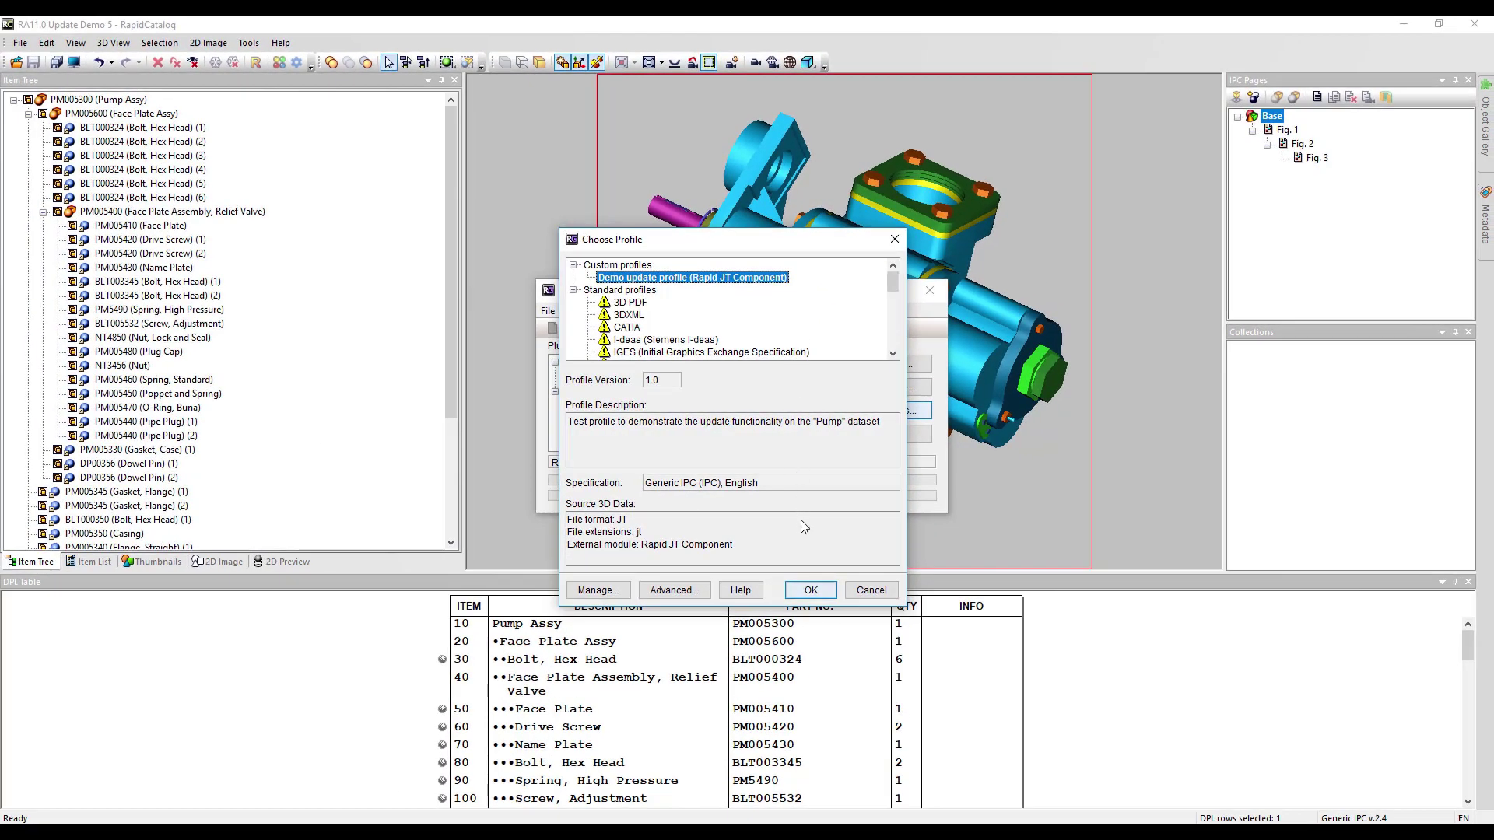
click(813, 590)
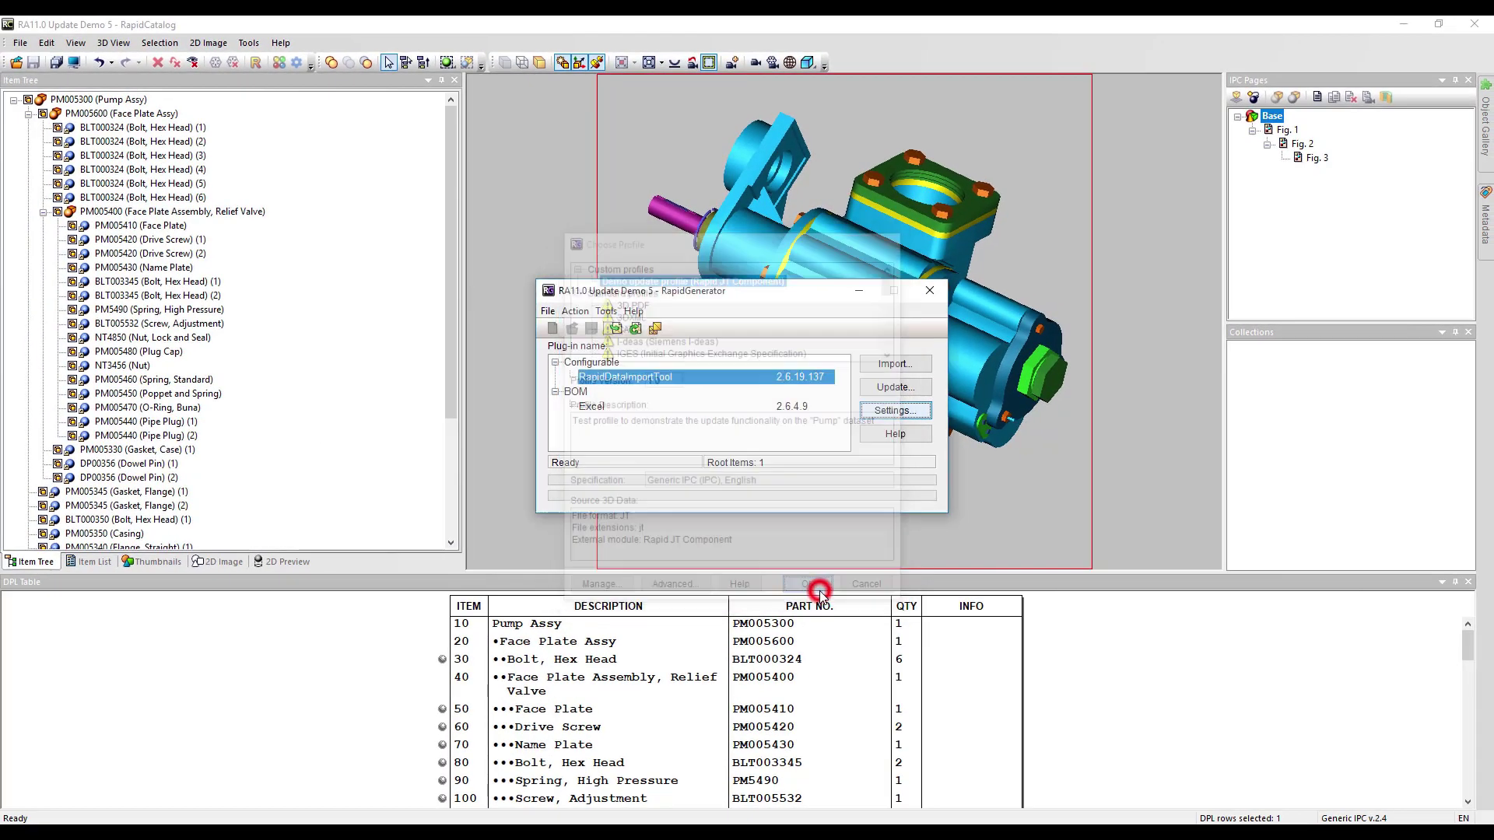
click(921, 389)
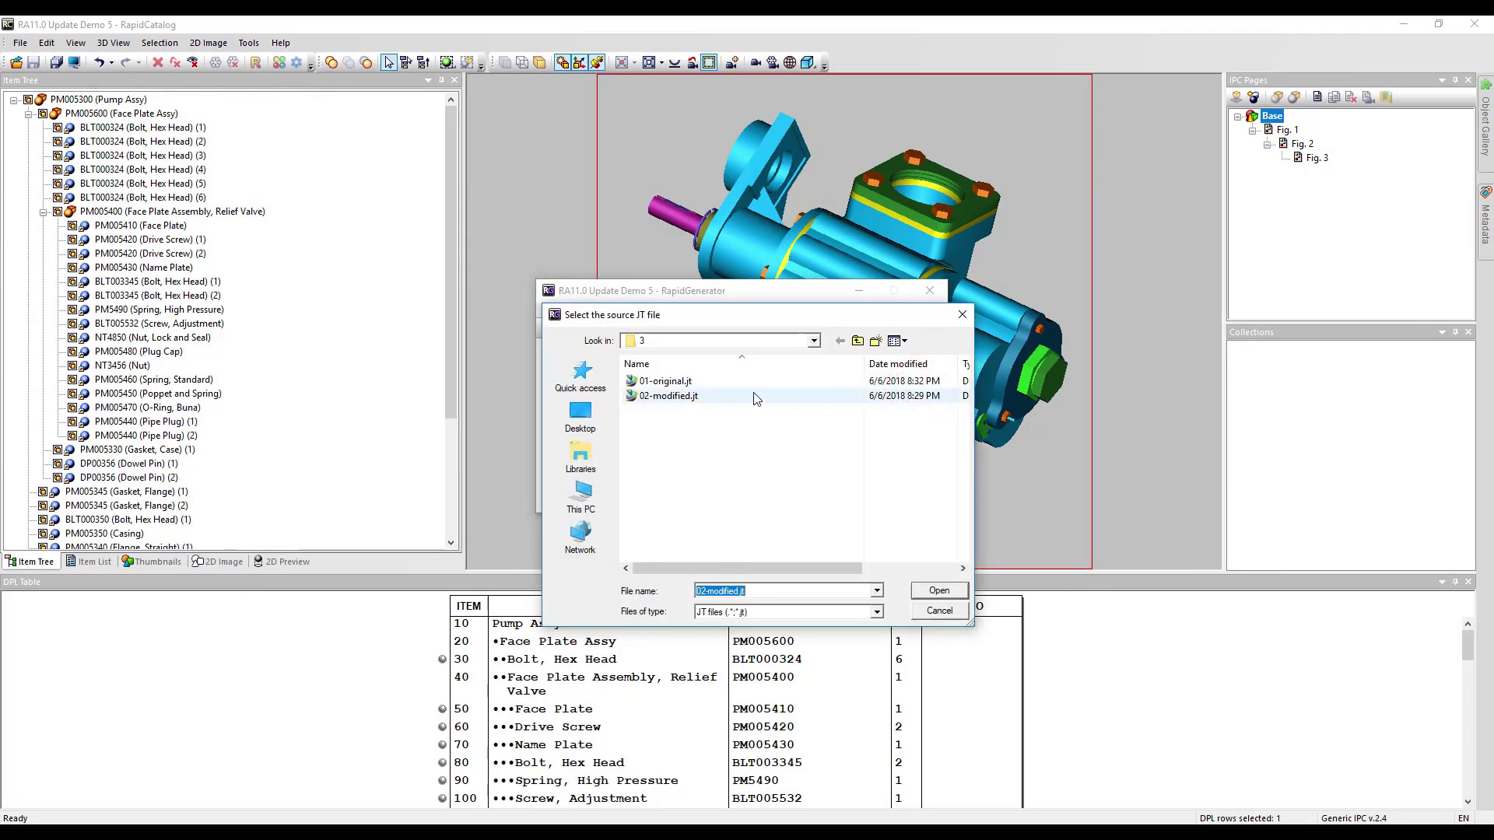
click(687, 397)
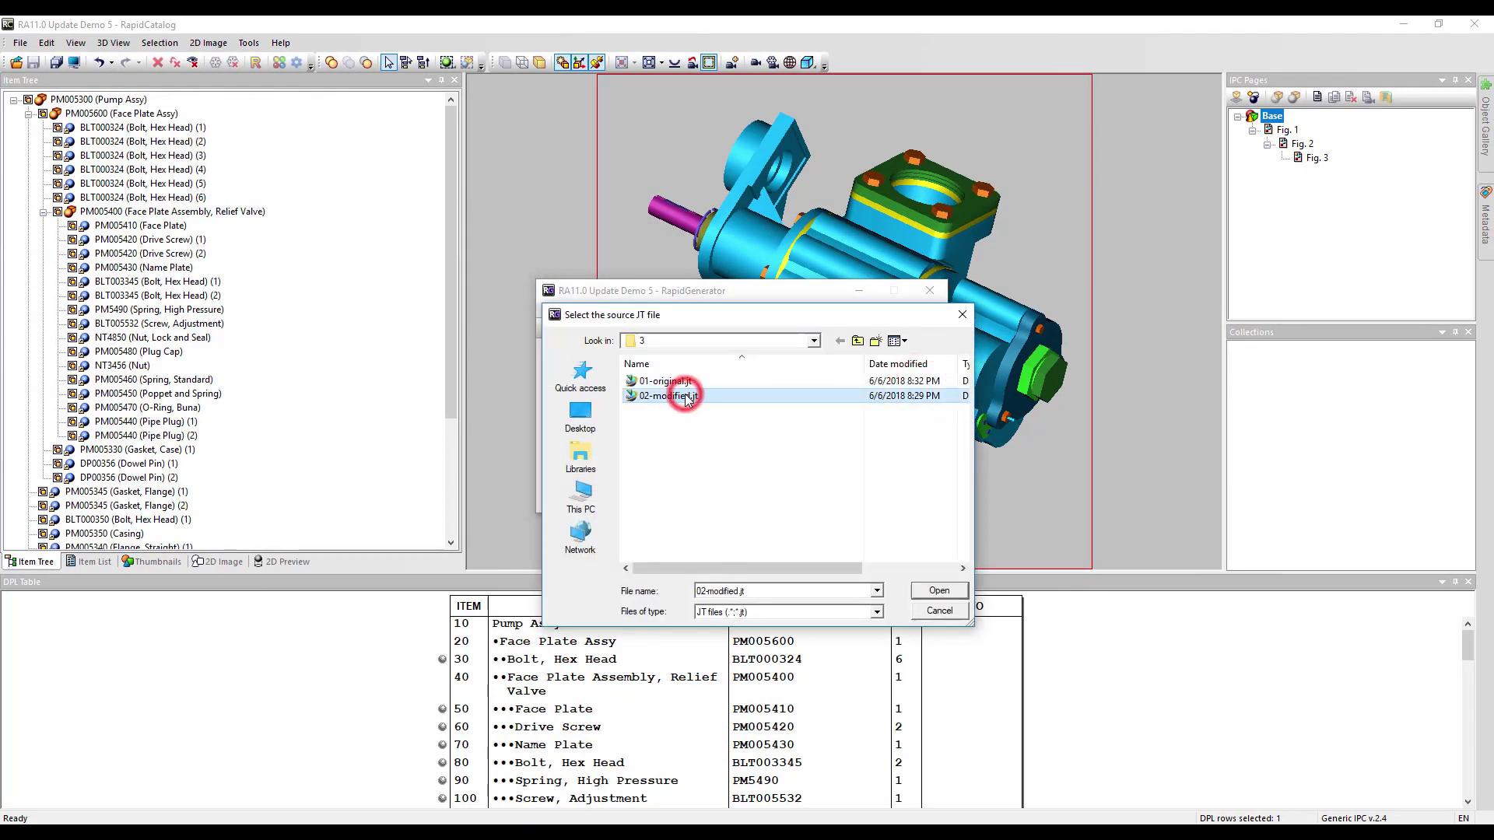
click(940, 591)
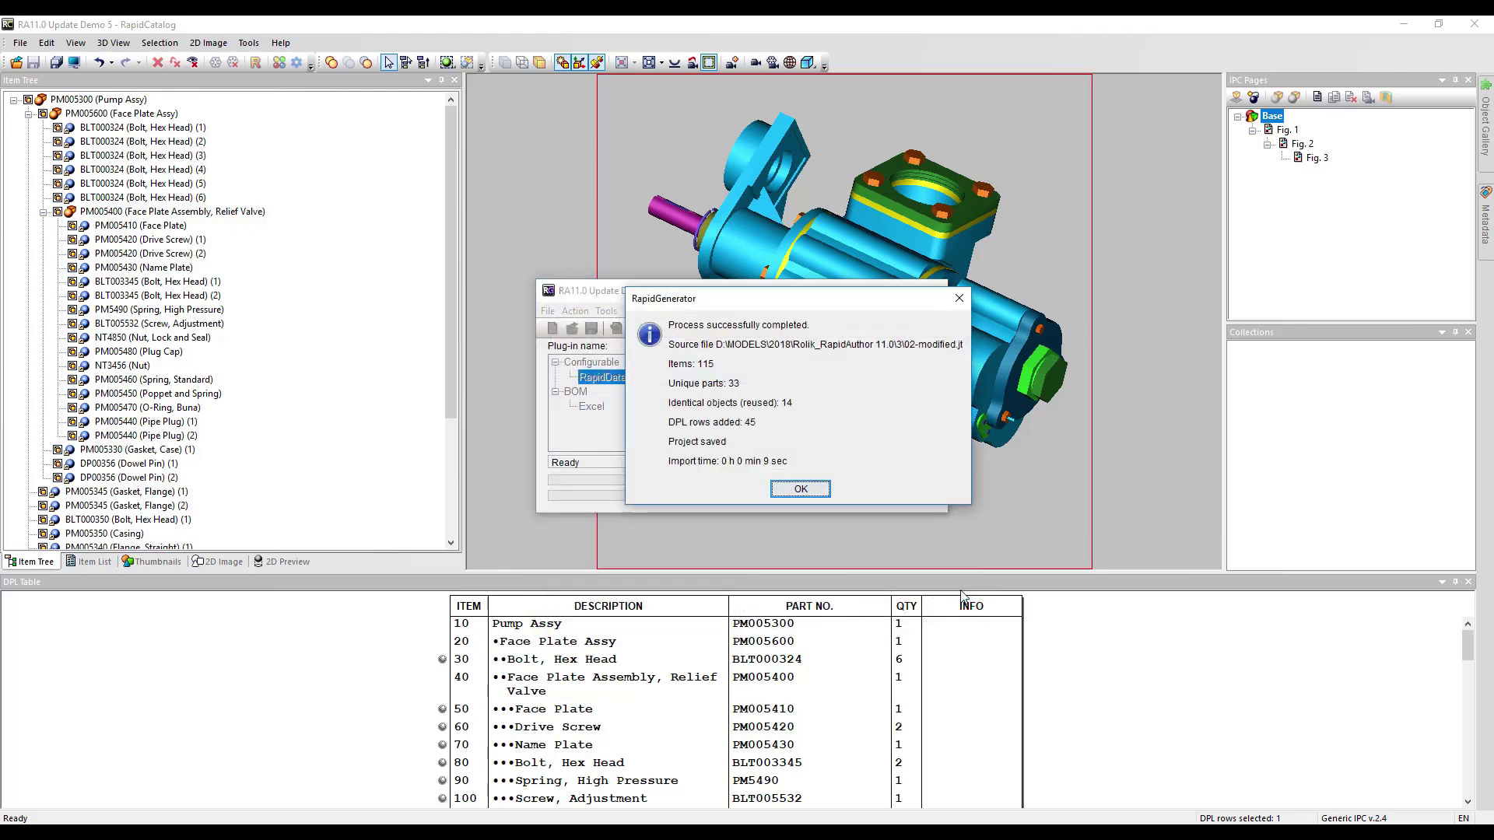
click(818, 489)
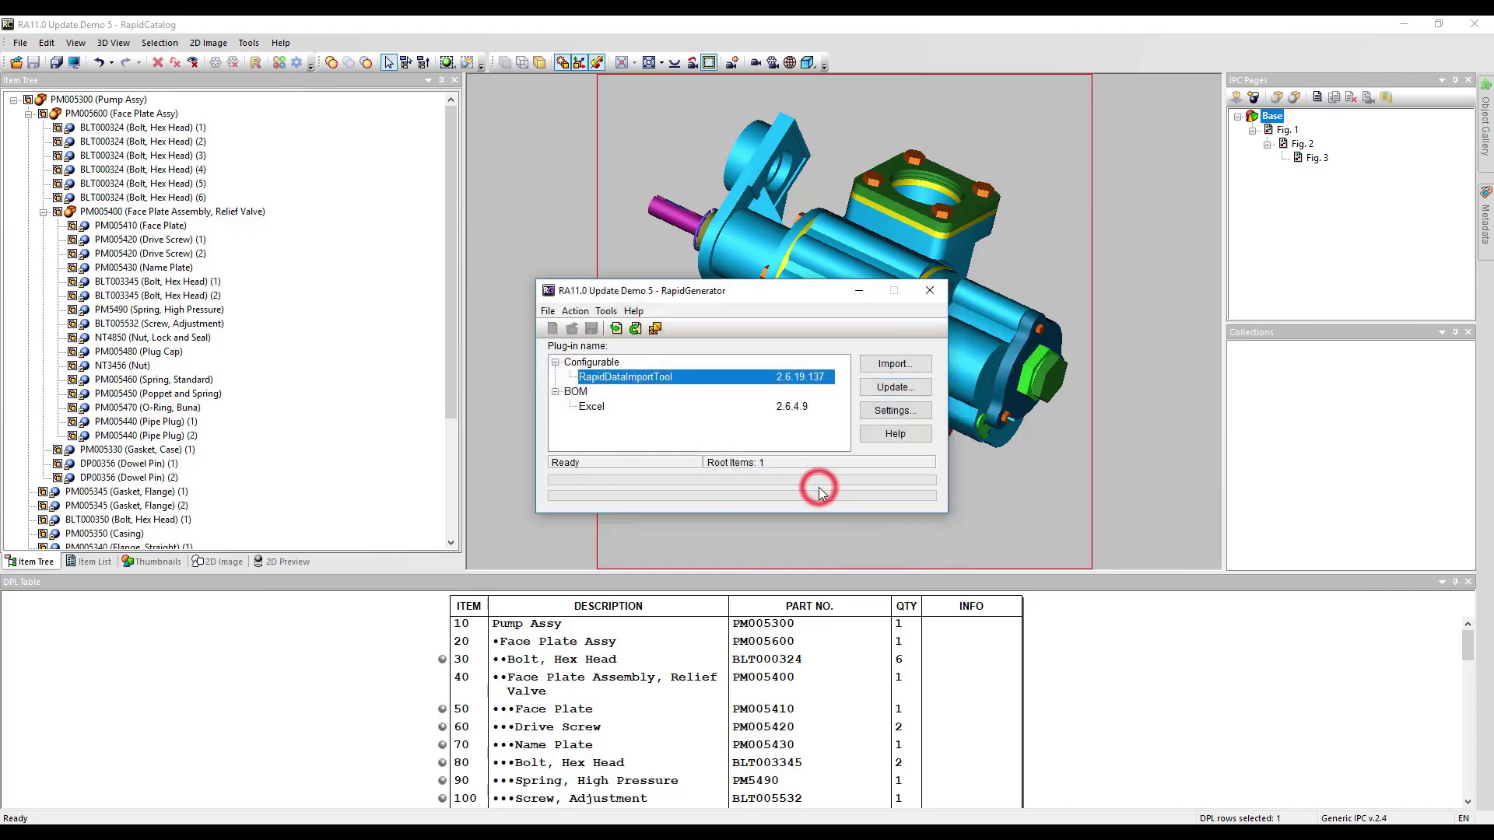
click(933, 294)
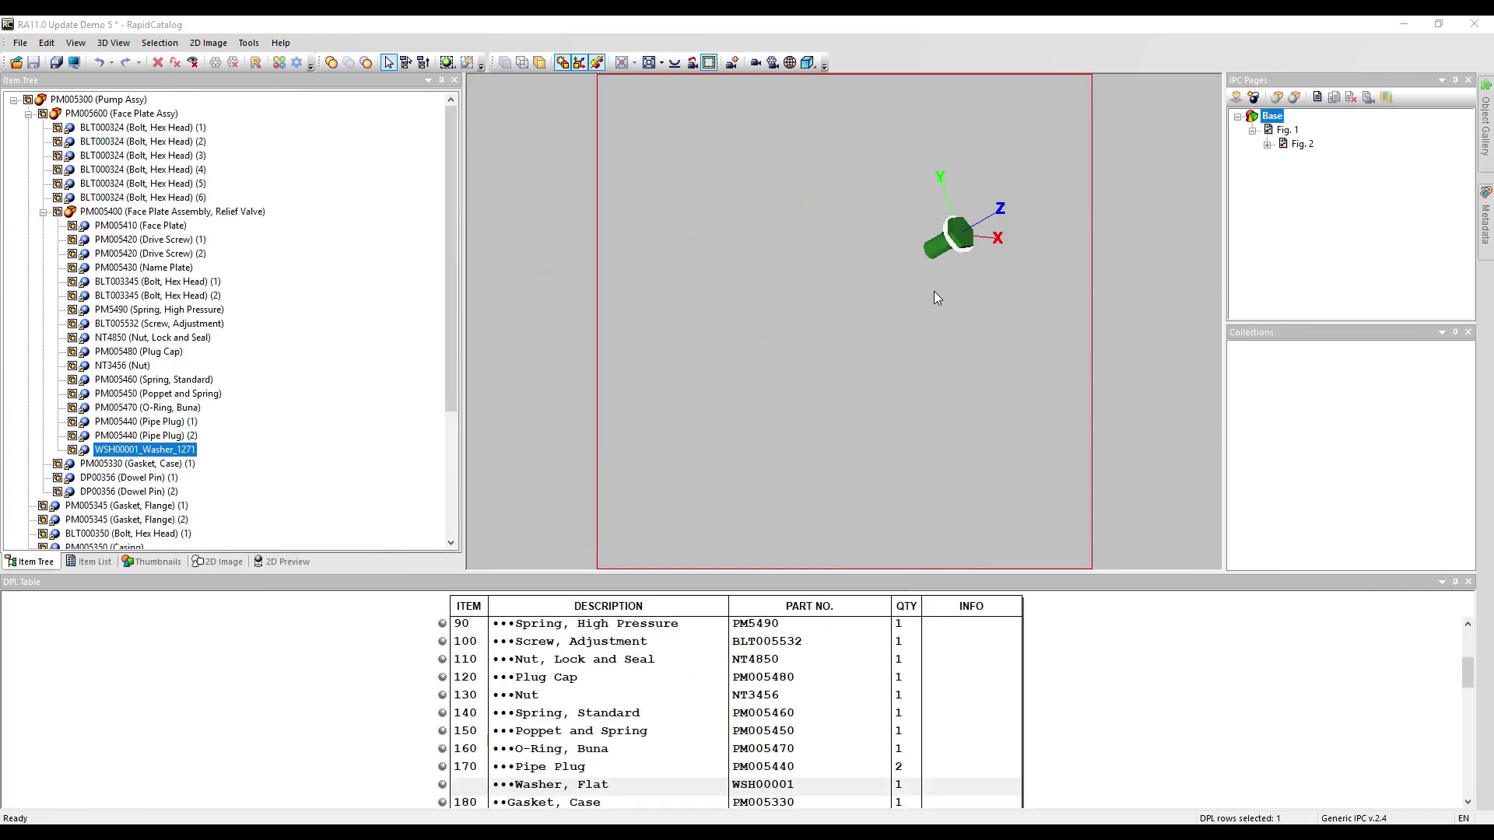
- Preview the added flat washer change in its initial and updated states
scroll(880, 321, up, 5)
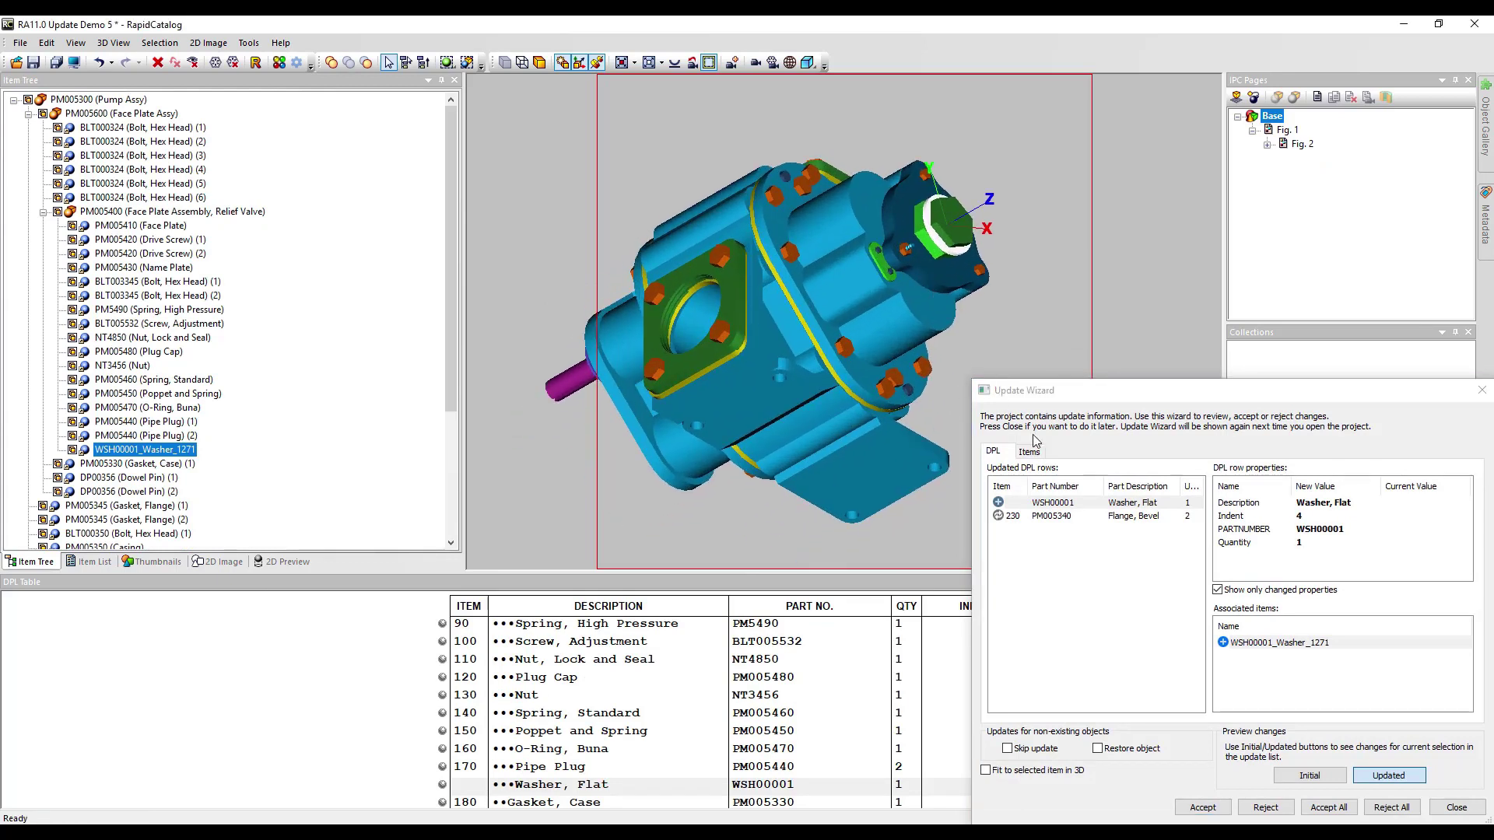
click(1087, 507)
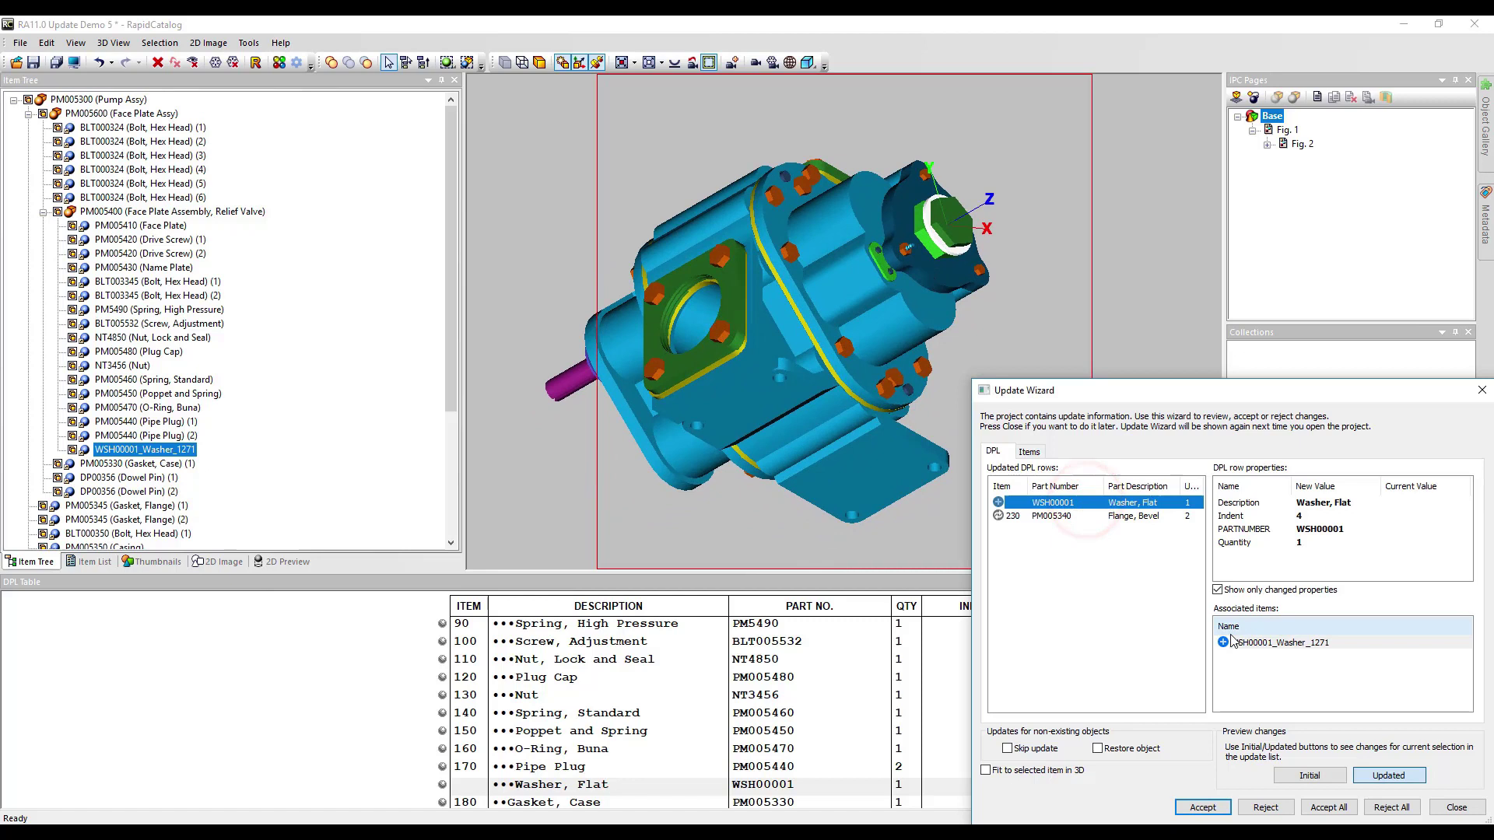
click(1326, 778)
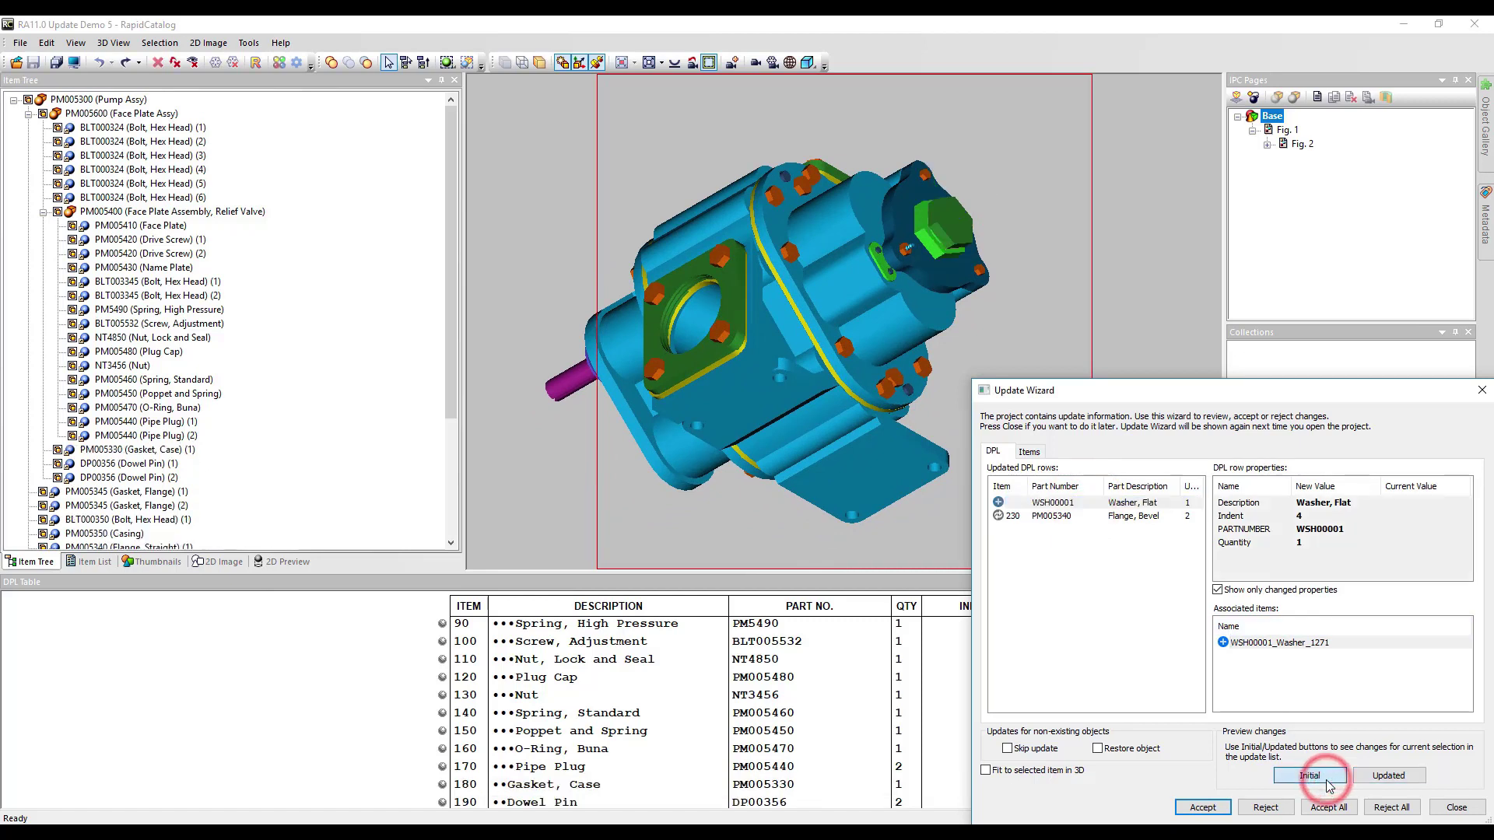
click(1369, 776)
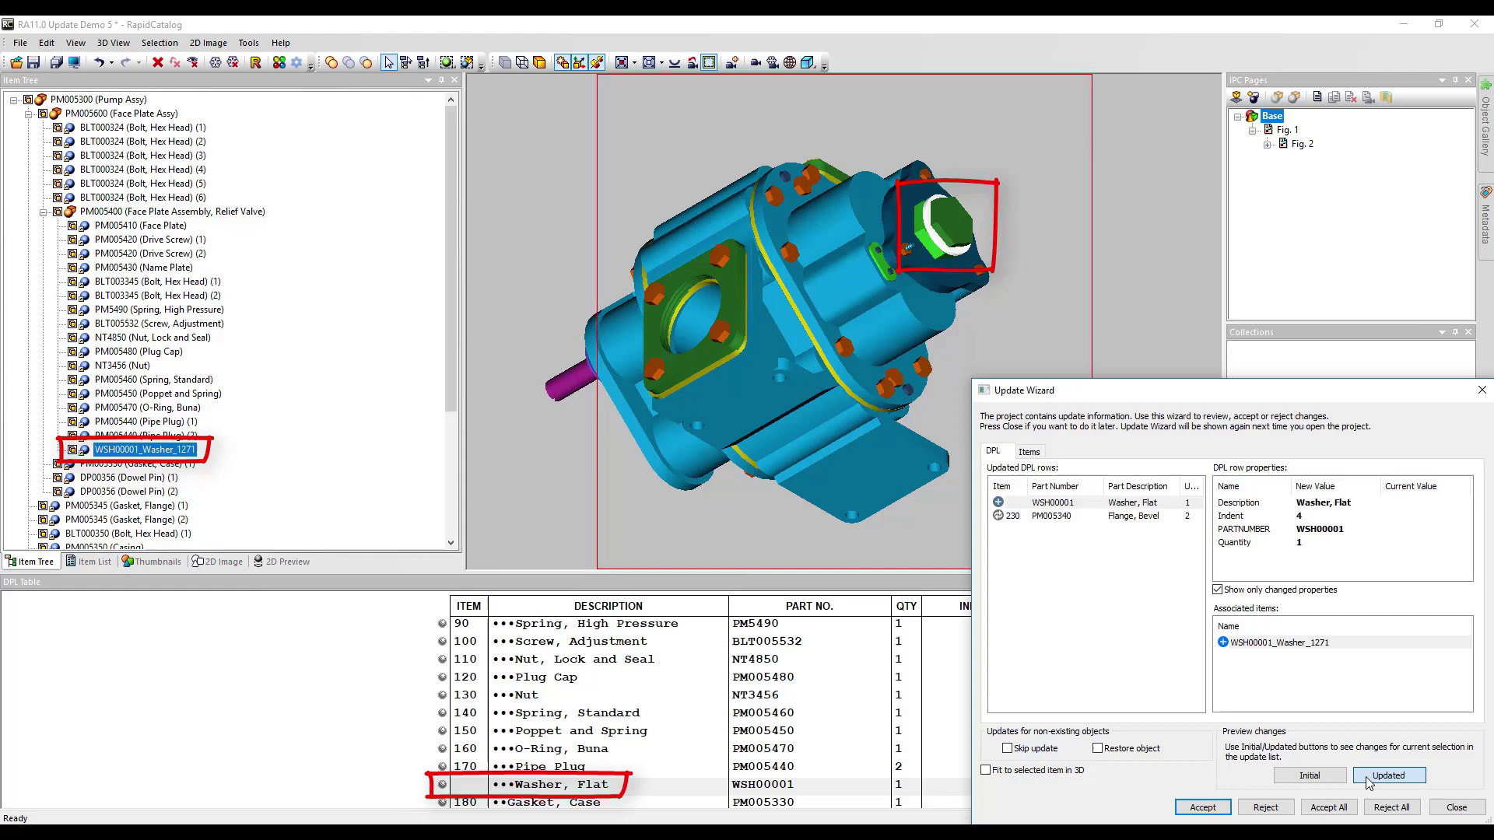
- Compare row 230's original straight flange with the new bevelled flange
click(1042, 517)
drag(801, 226, 856, 325)
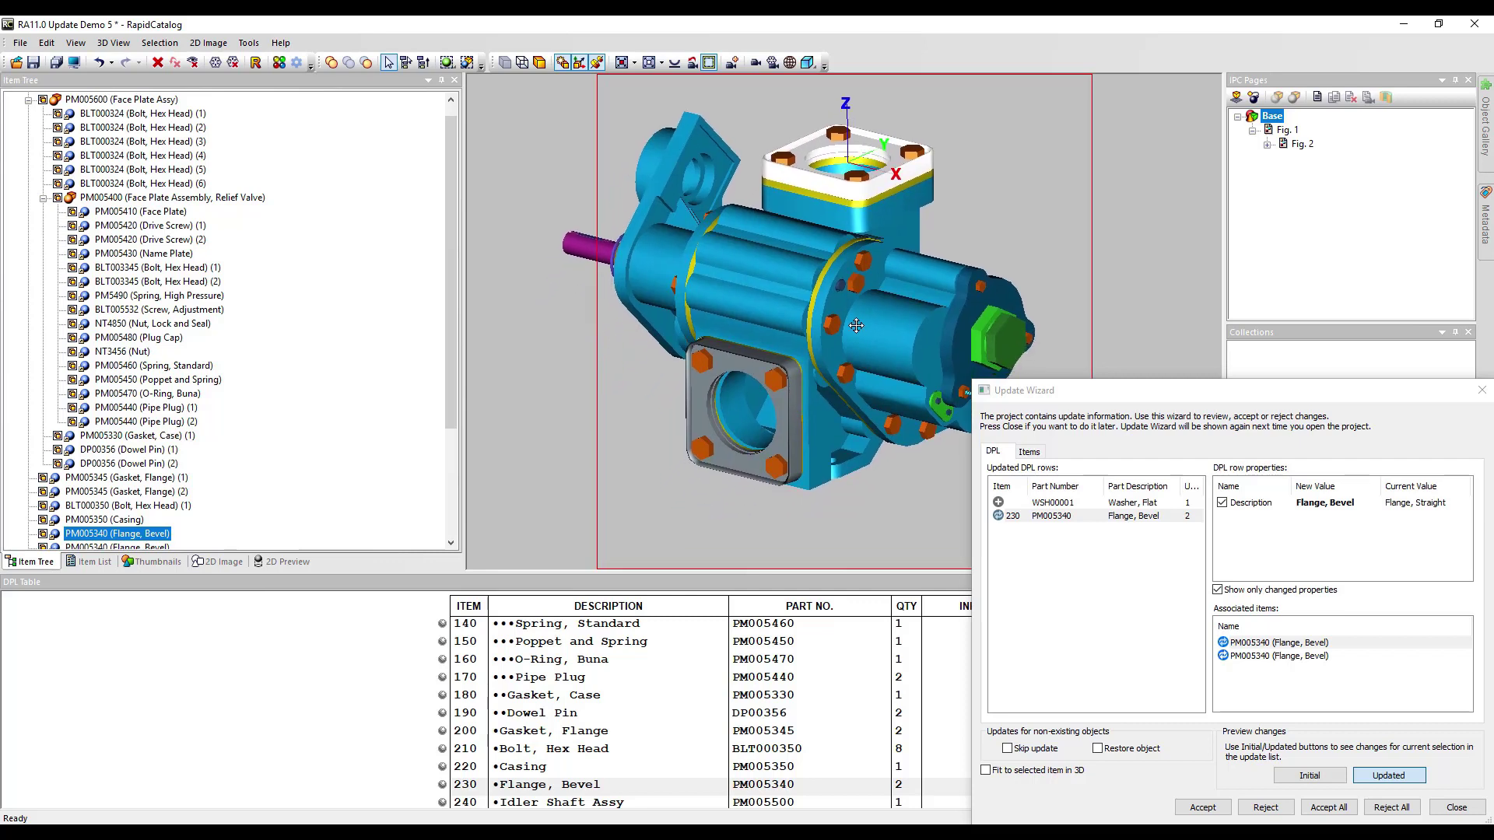
click(1318, 778)
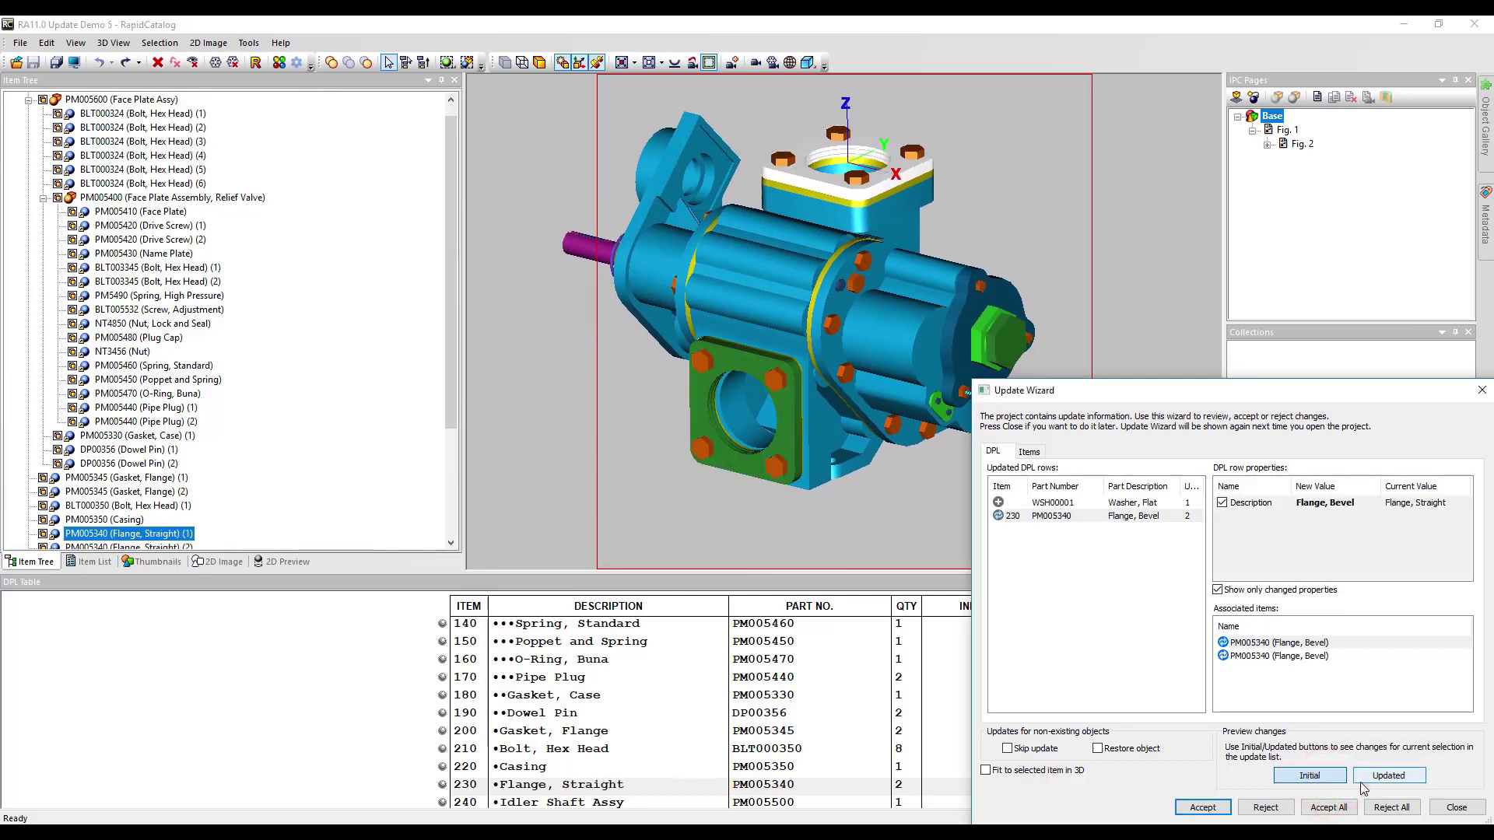
click(1363, 781)
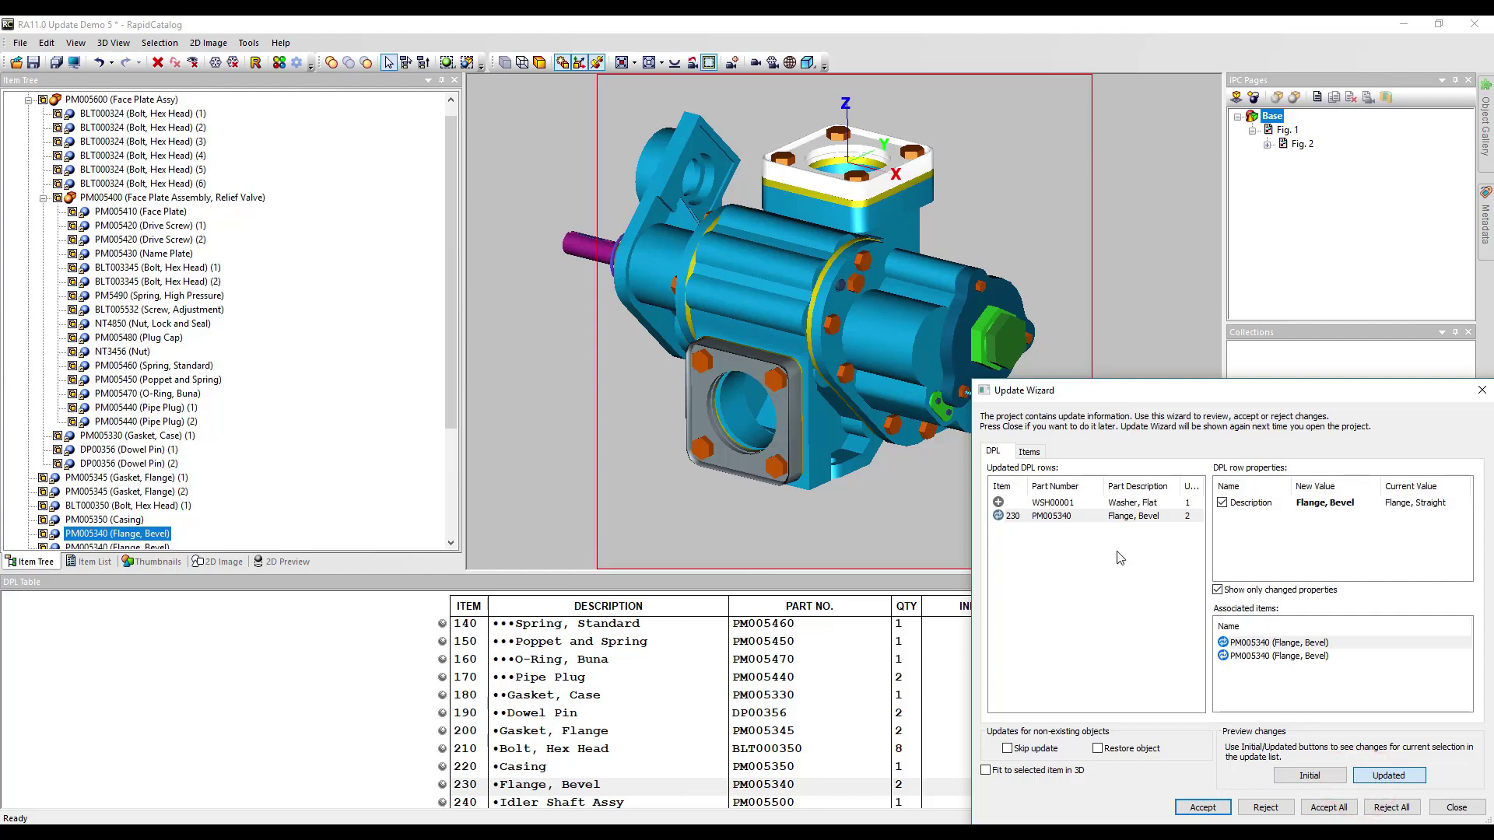
- Preview the adjustment screw's original and updated positions, then accept all pending updates
click(1032, 453)
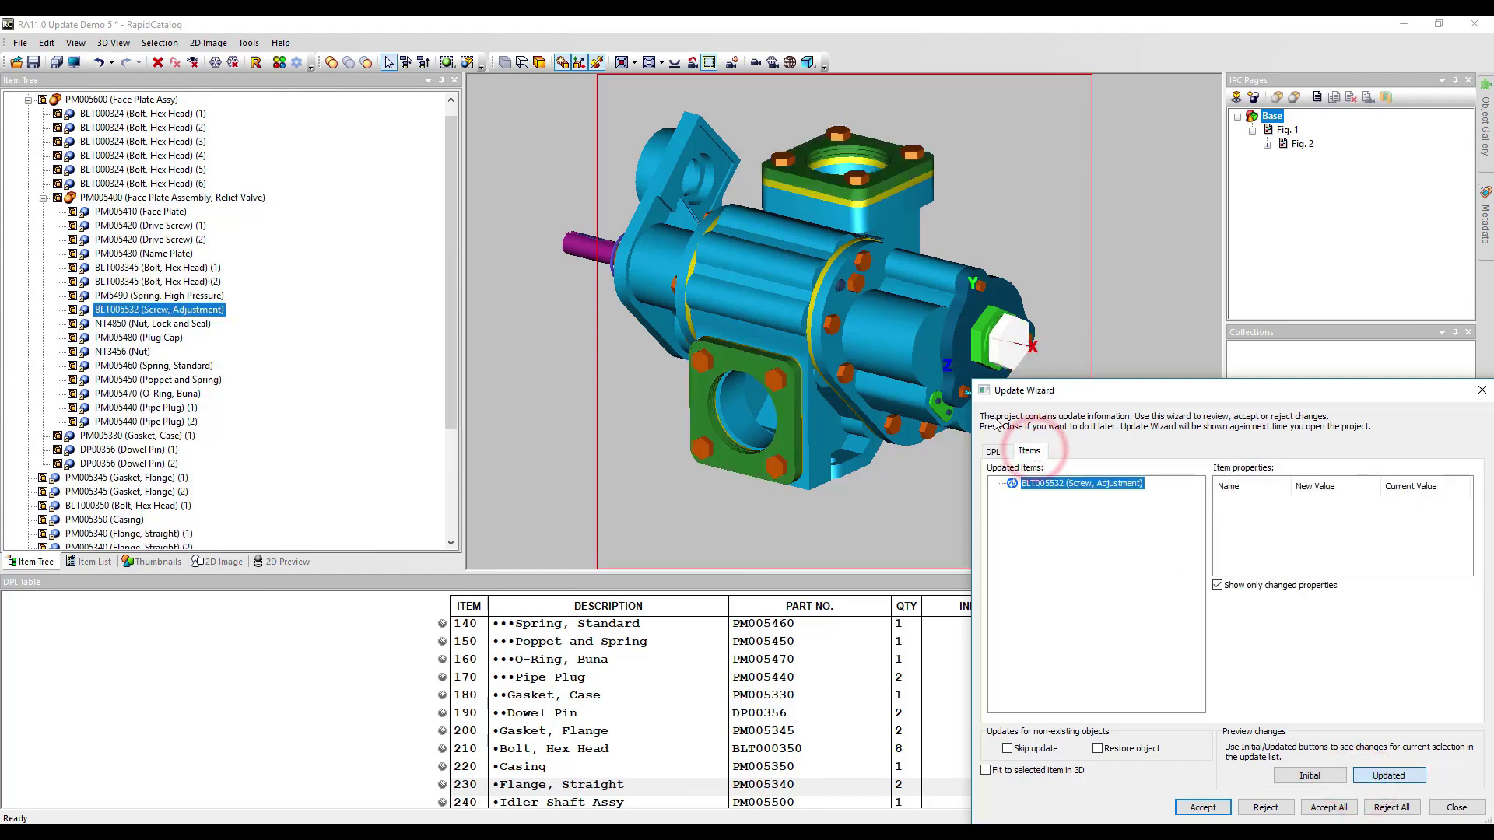
drag(927, 355, 818, 350)
scroll(845, 320, up, 5)
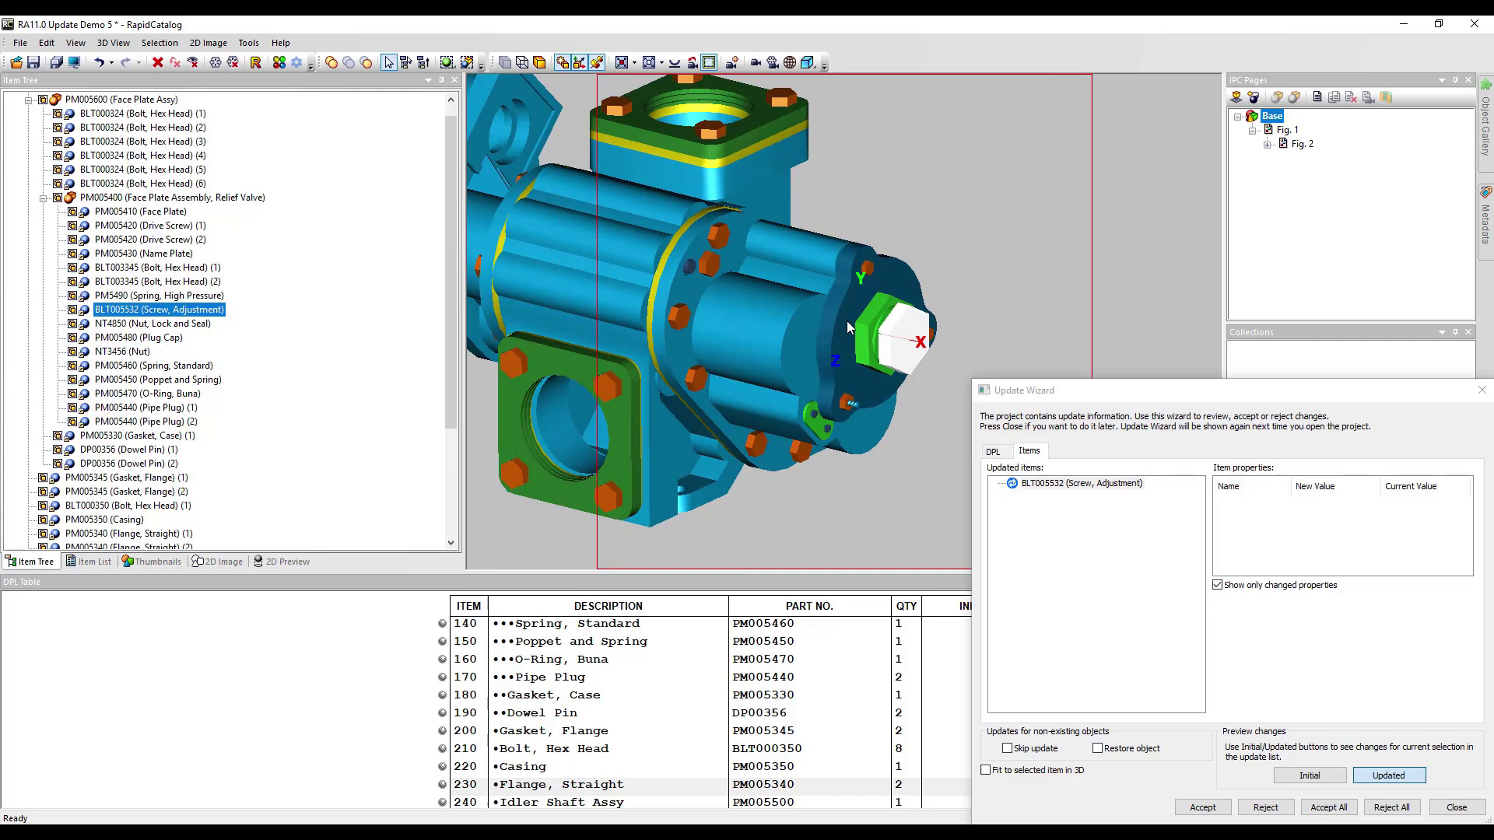
drag(887, 409, 956, 482)
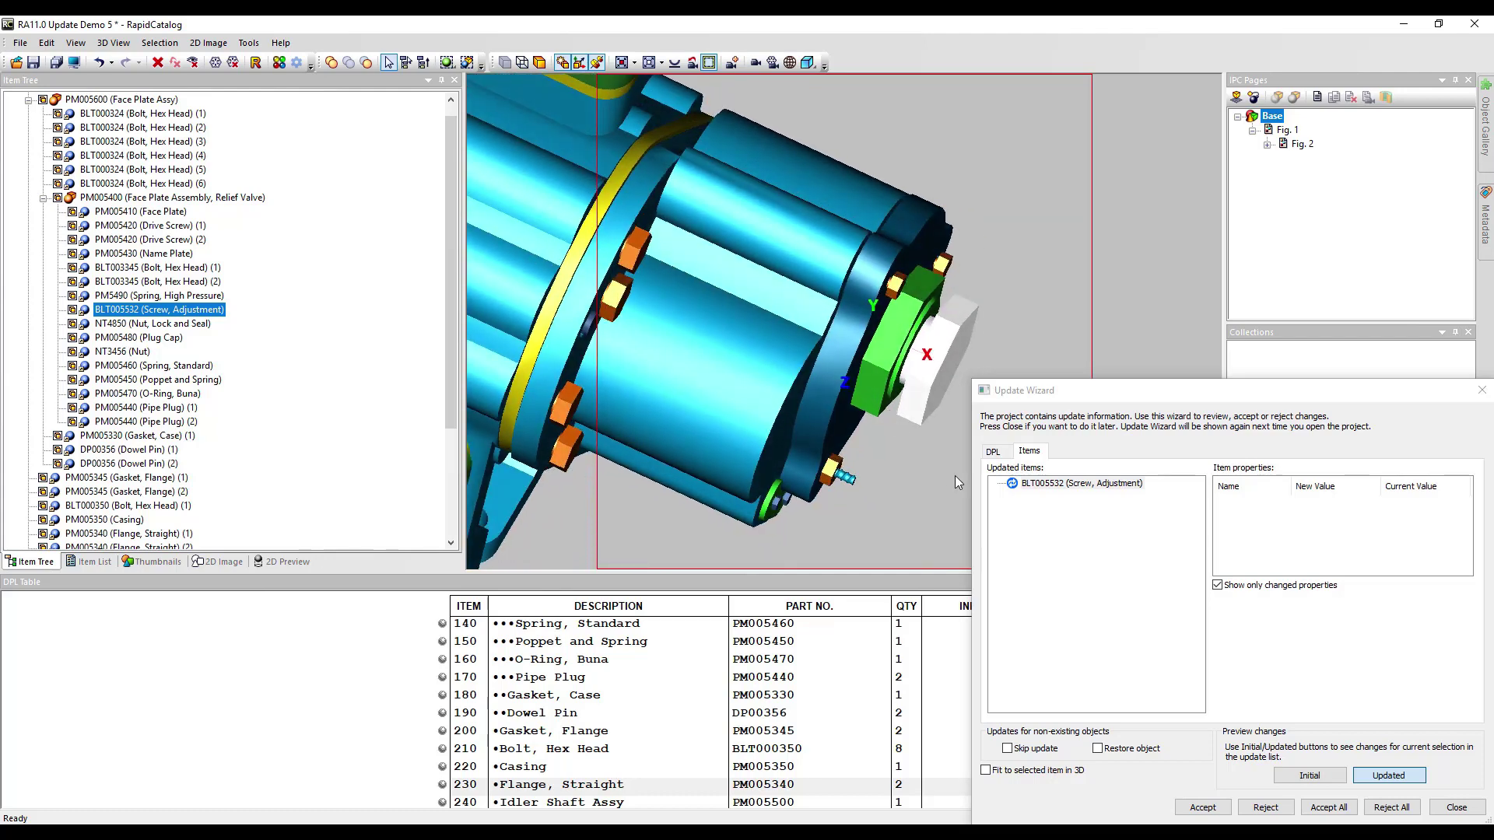
click(1327, 776)
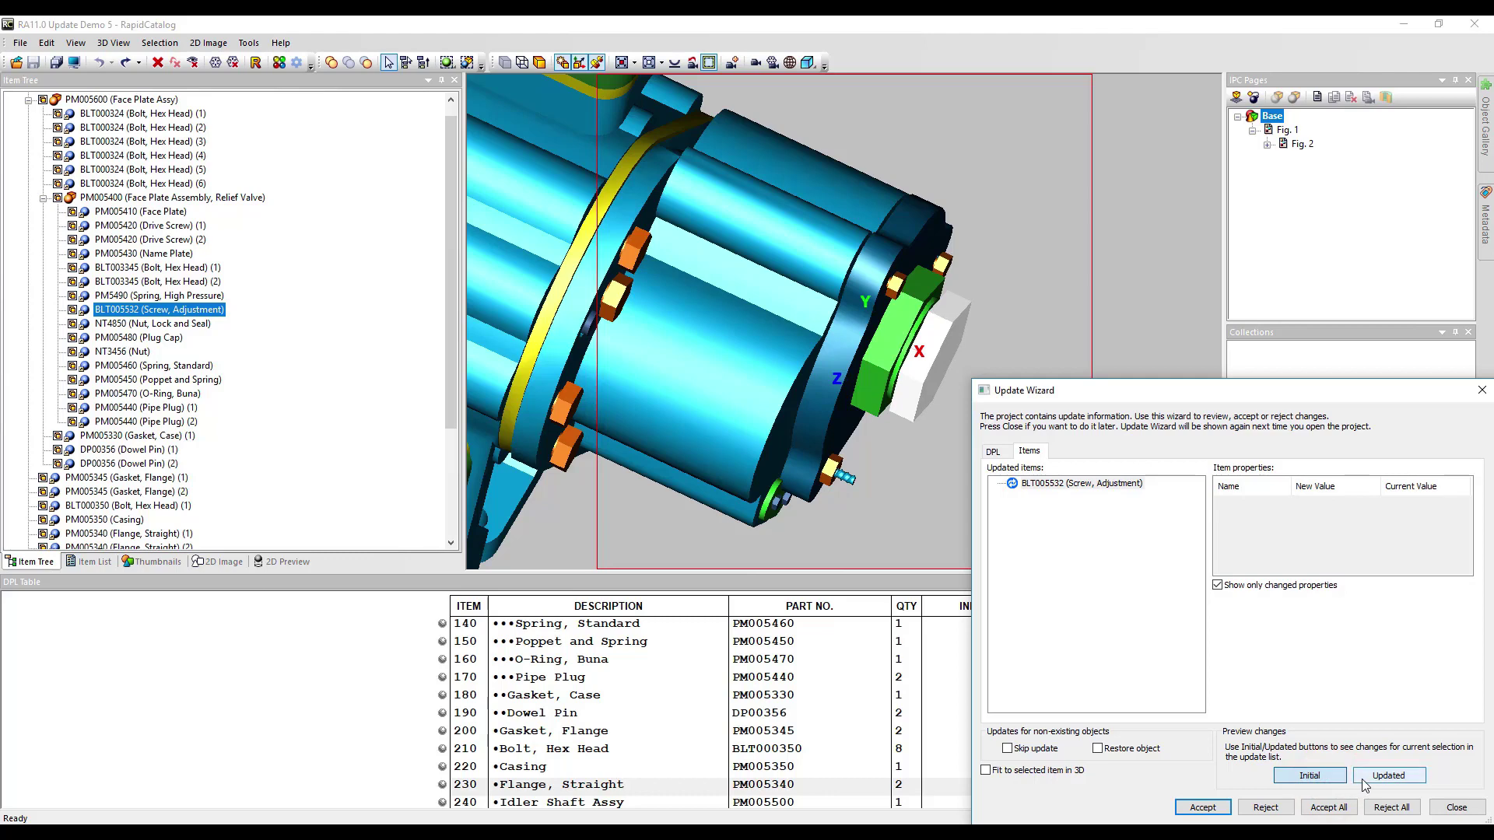
click(1364, 778)
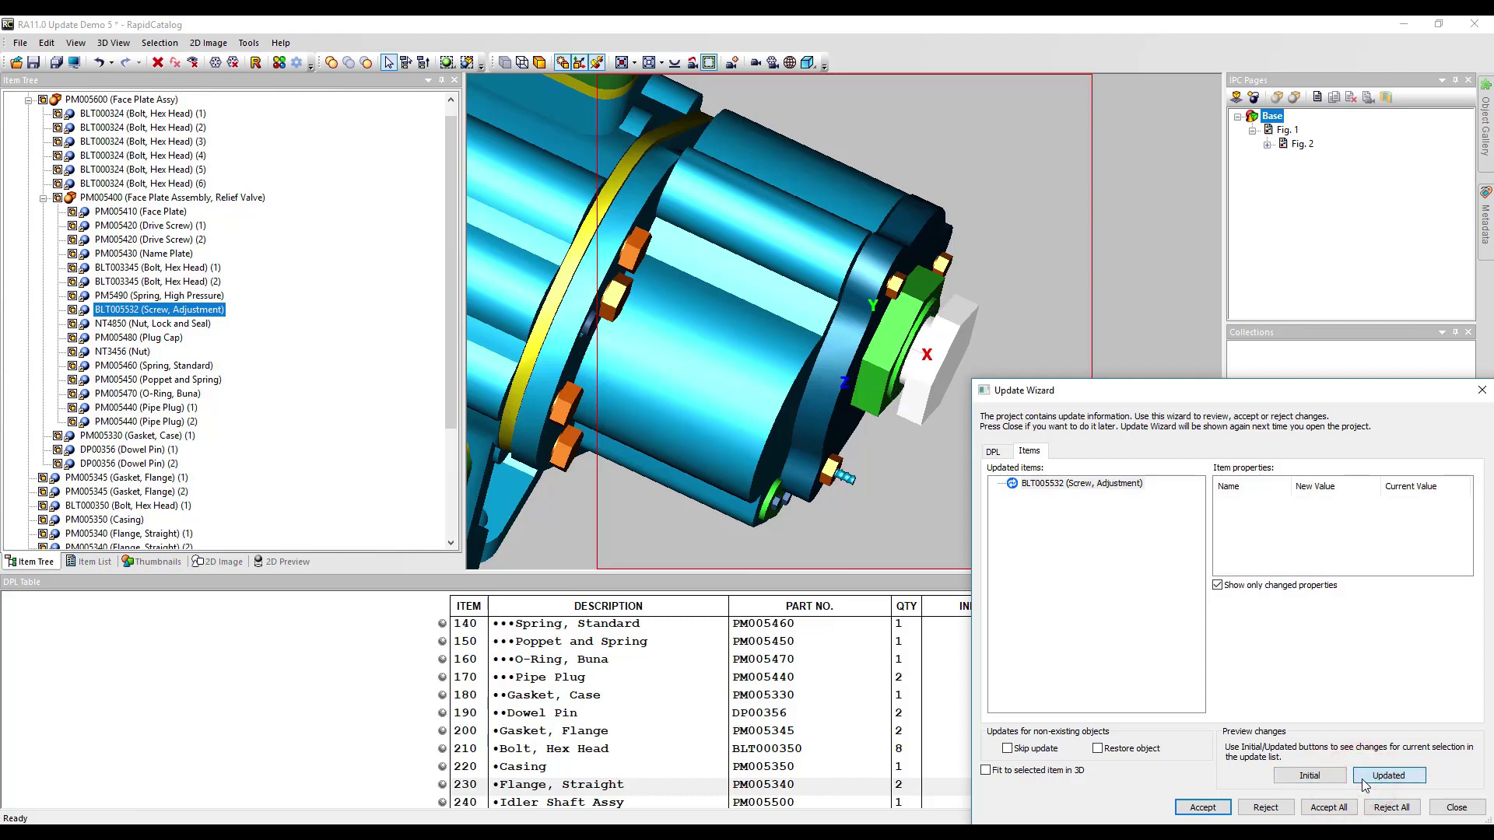
click(1328, 808)
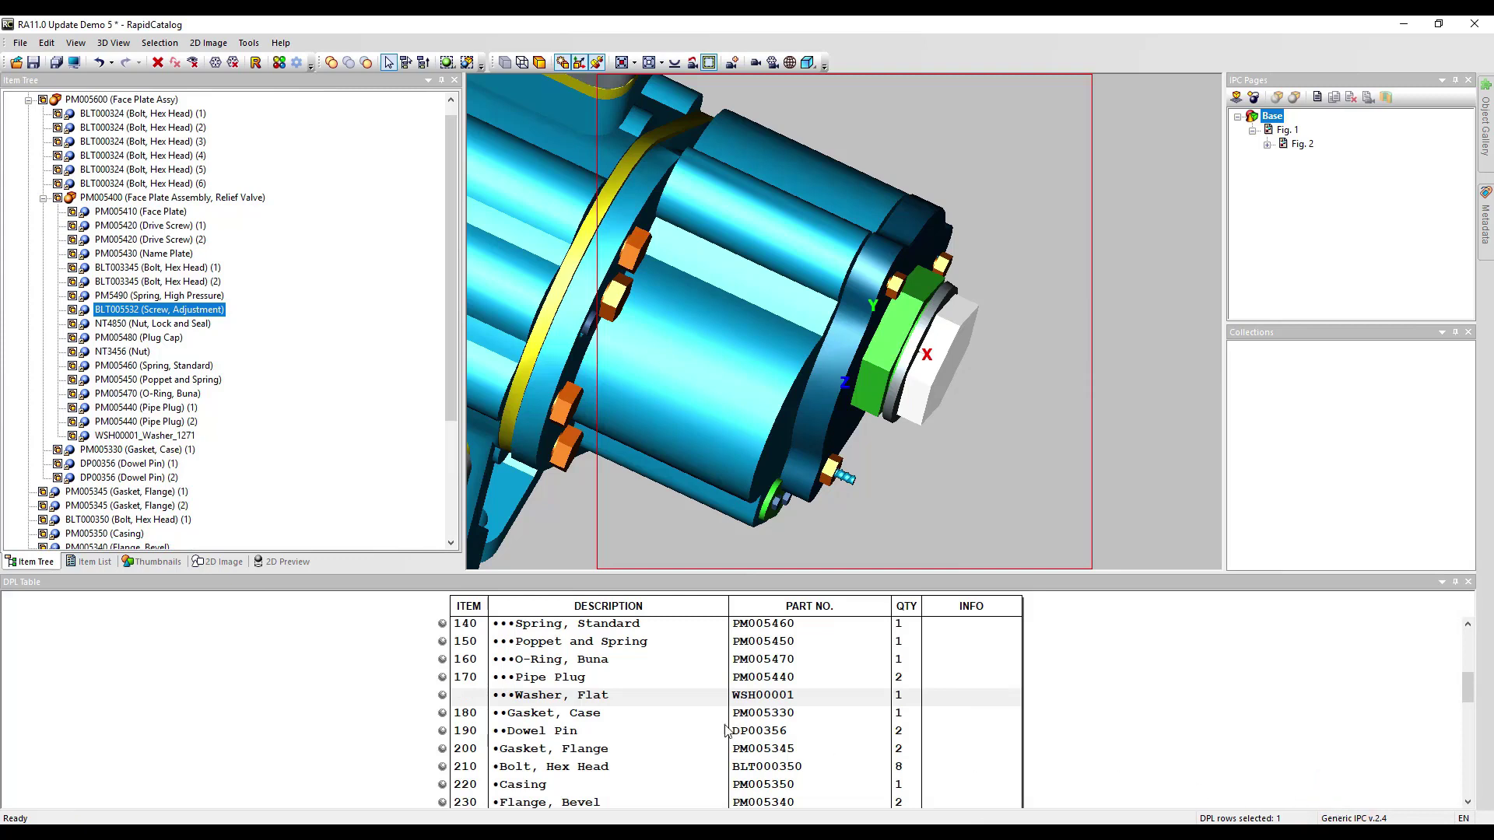
- Give the Washer, Flat row item number 175 and display the Fig. 1 page
click(580, 701)
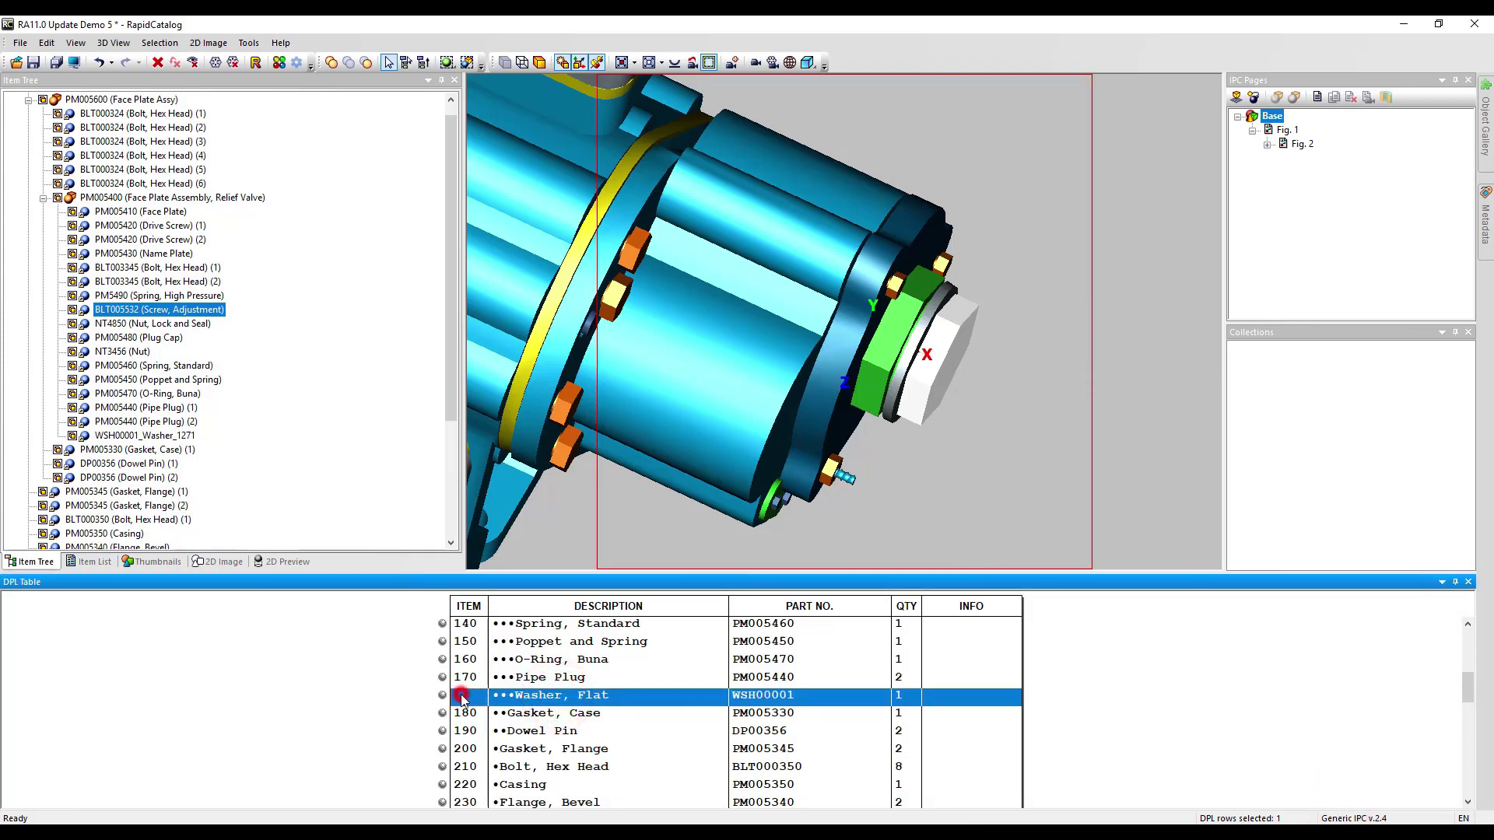
click(464, 697)
text(175)
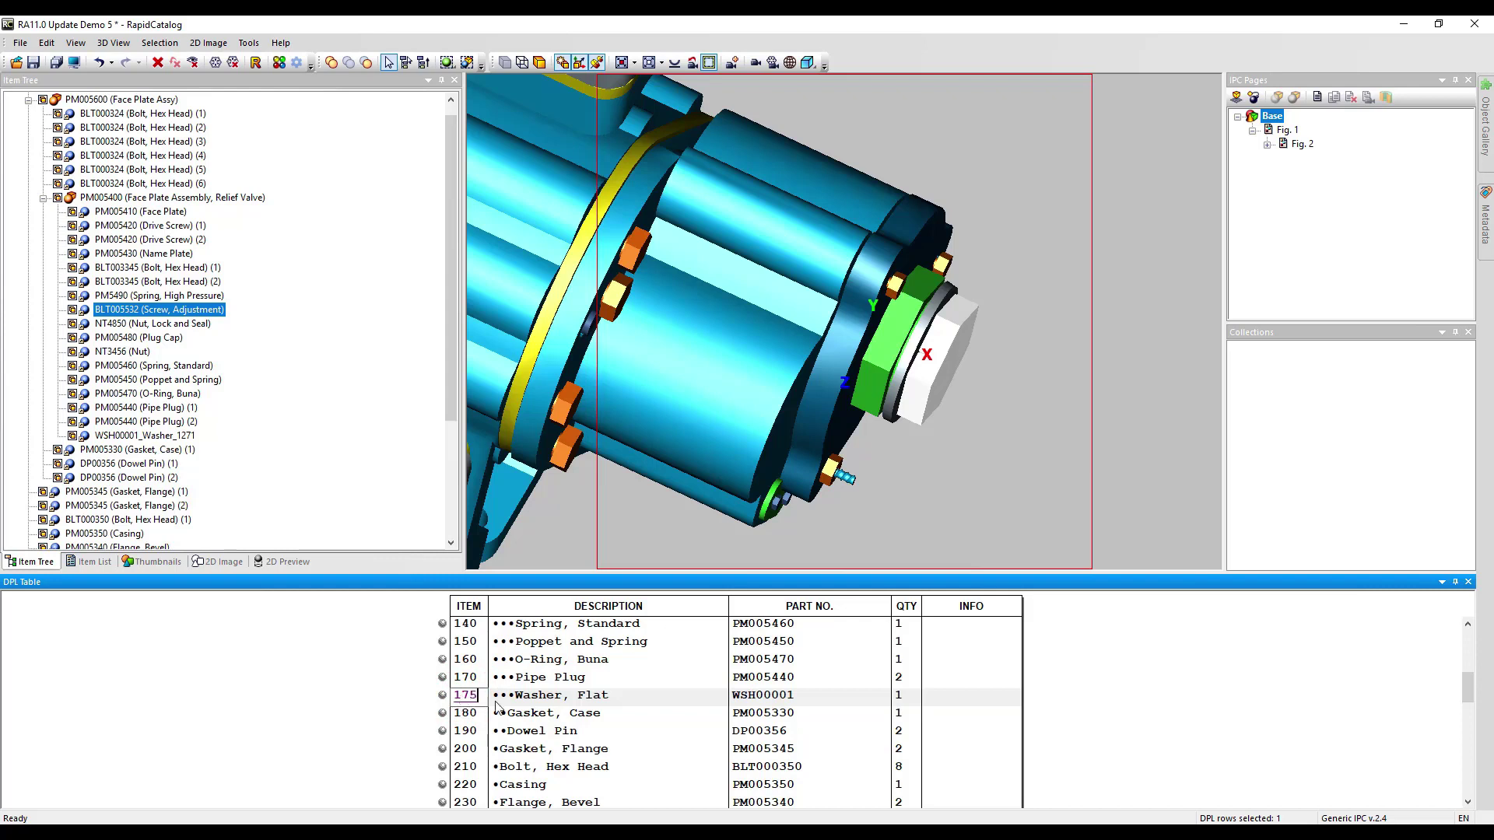
click(543, 703)
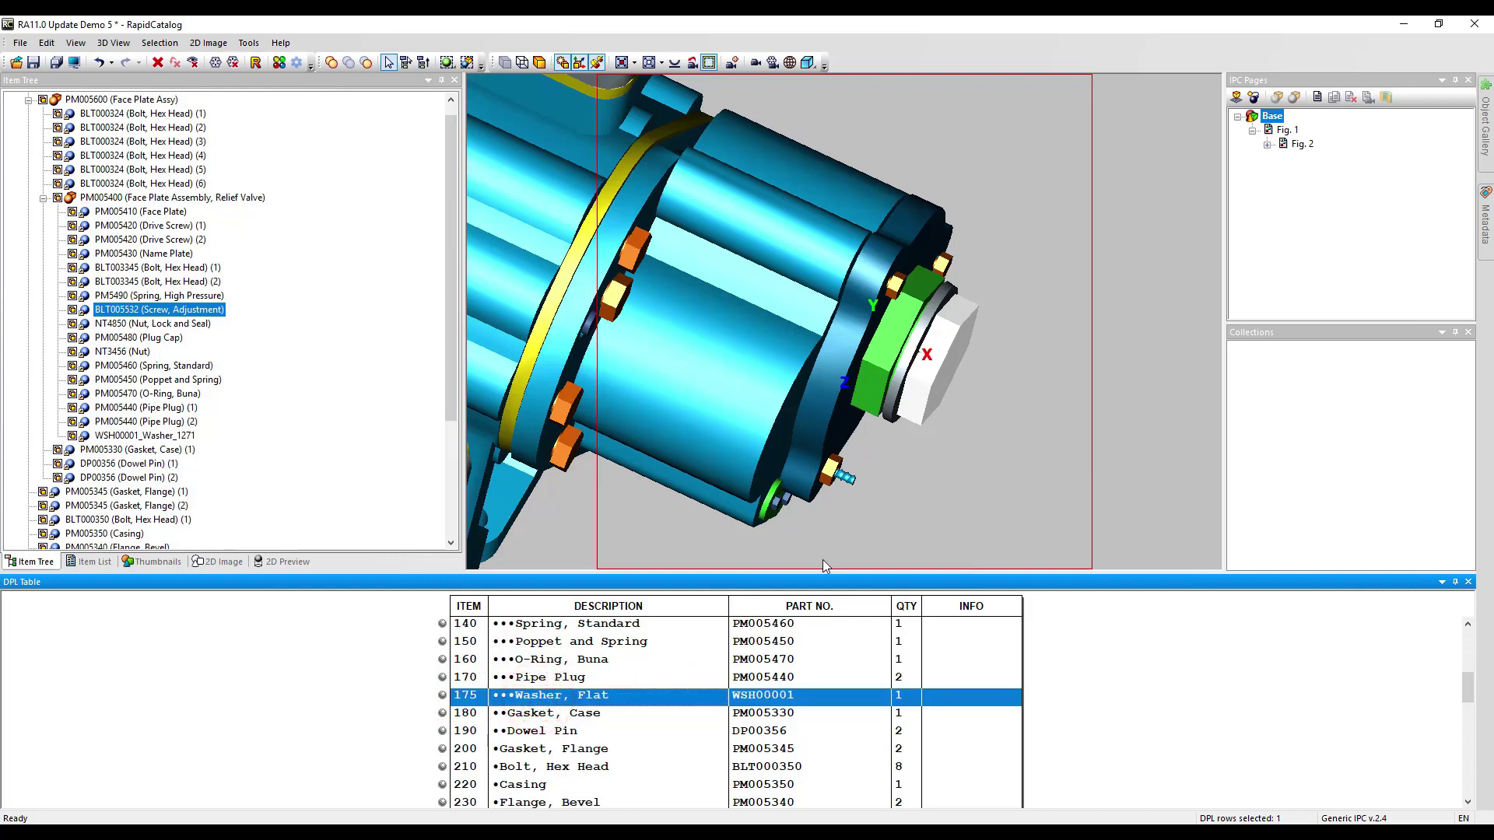
click(1268, 132)
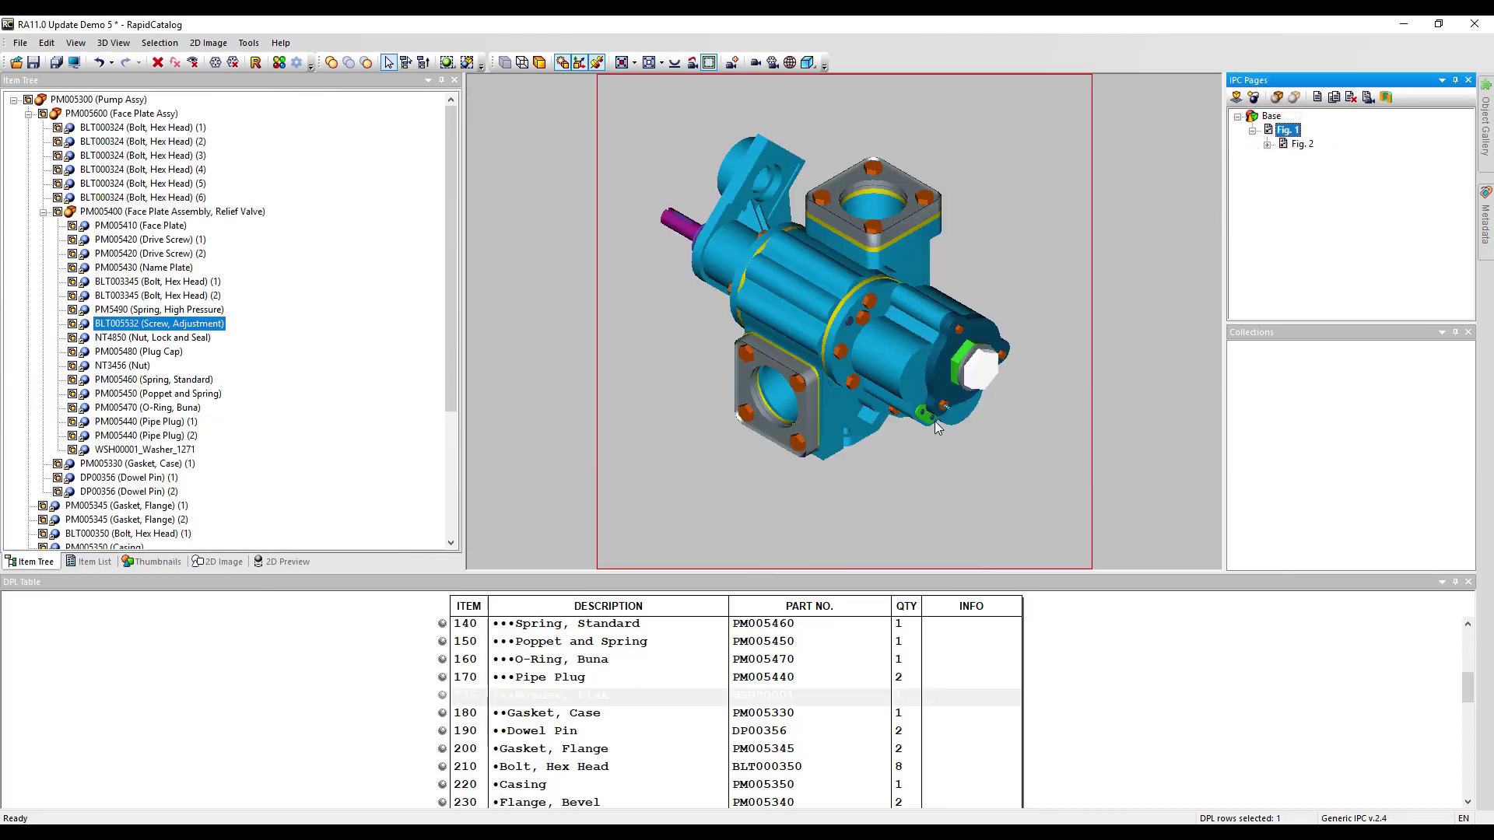
- Activate parts-list row 175 (Washer, Flat, WSH00001) on the Fig. 2 exploded-view page
right_click(624, 706)
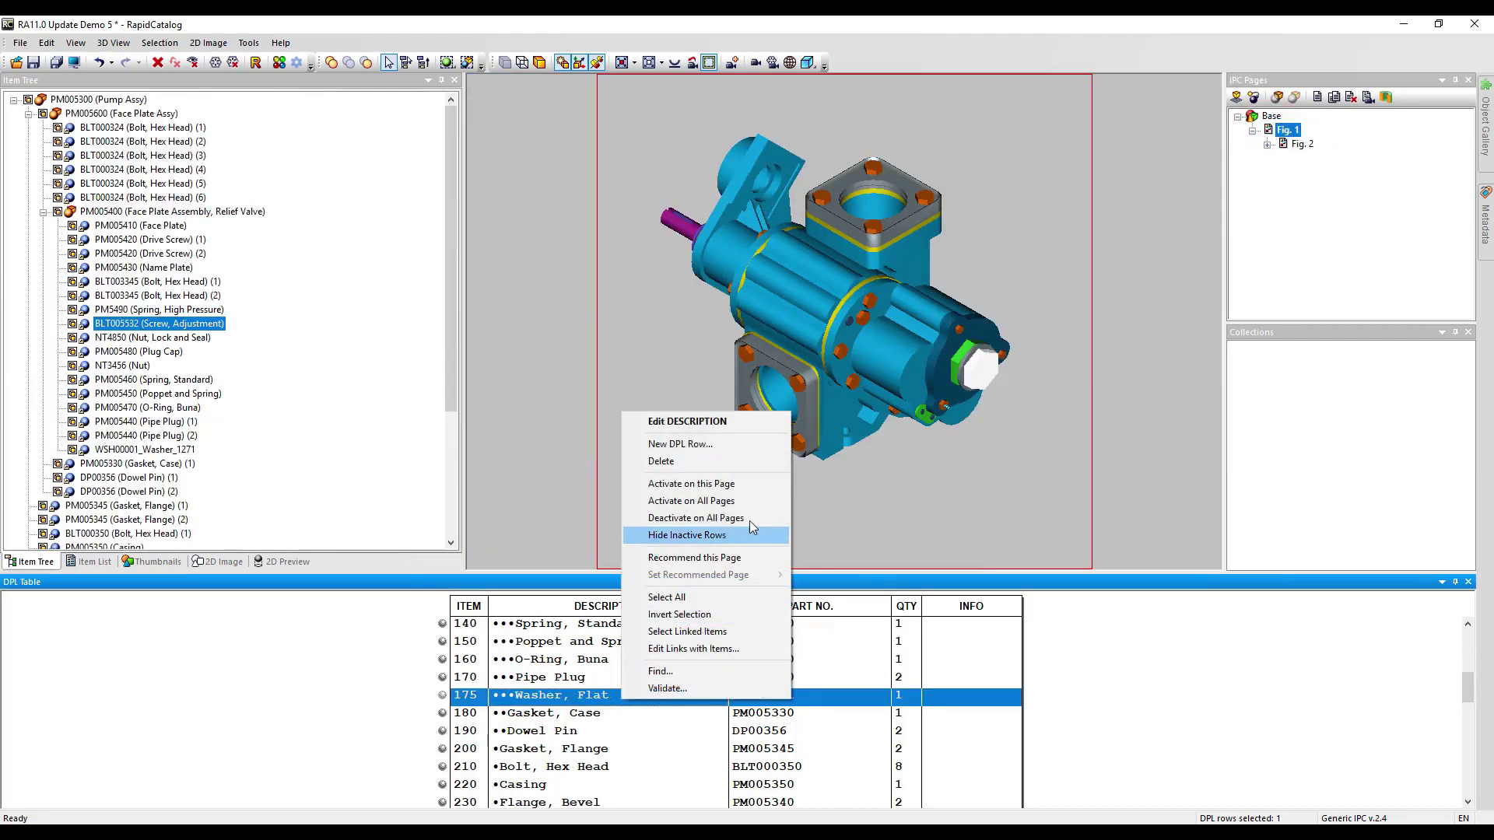
click(772, 484)
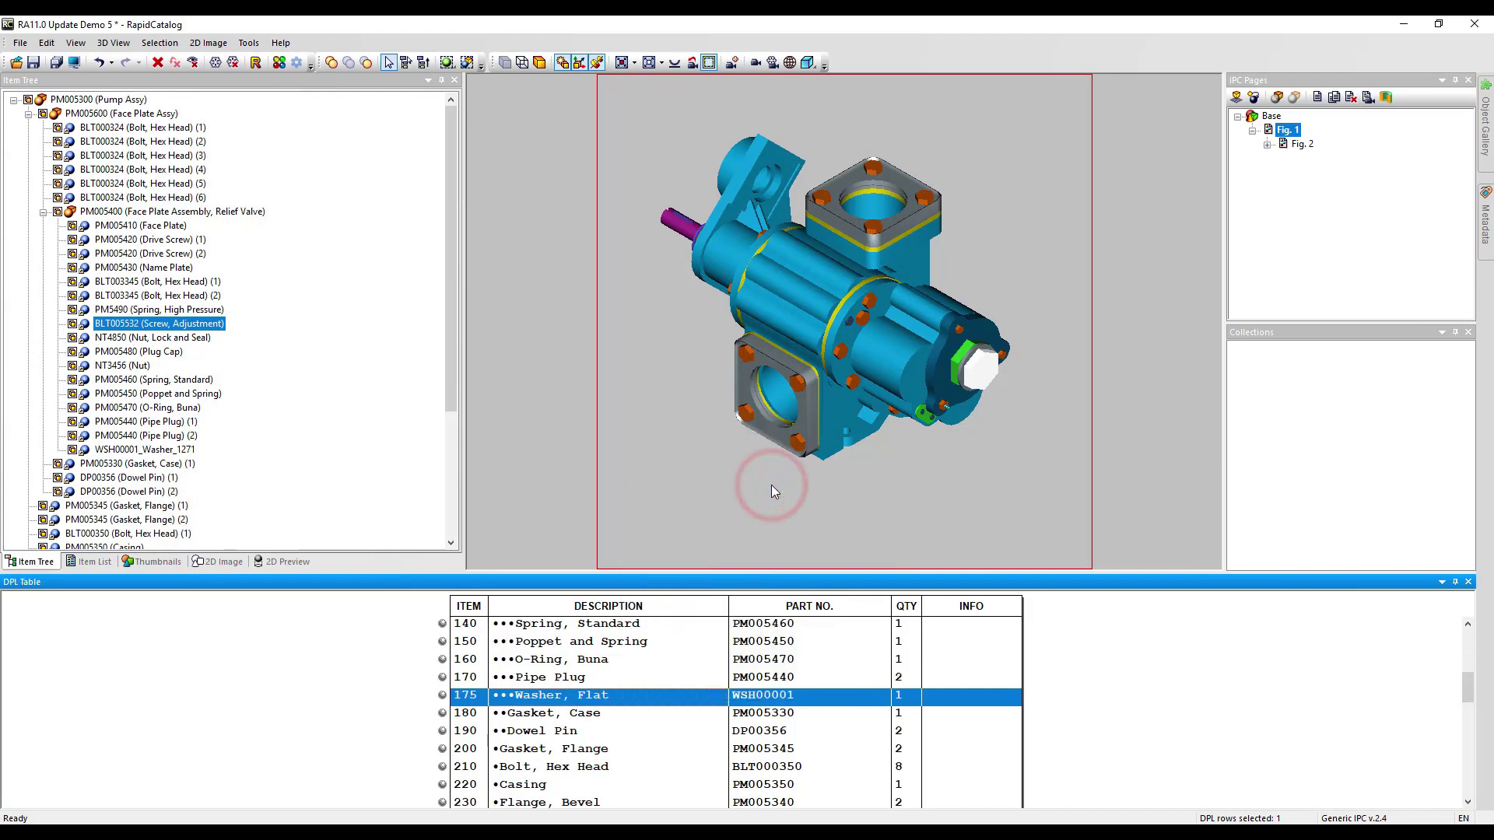
click(1282, 146)
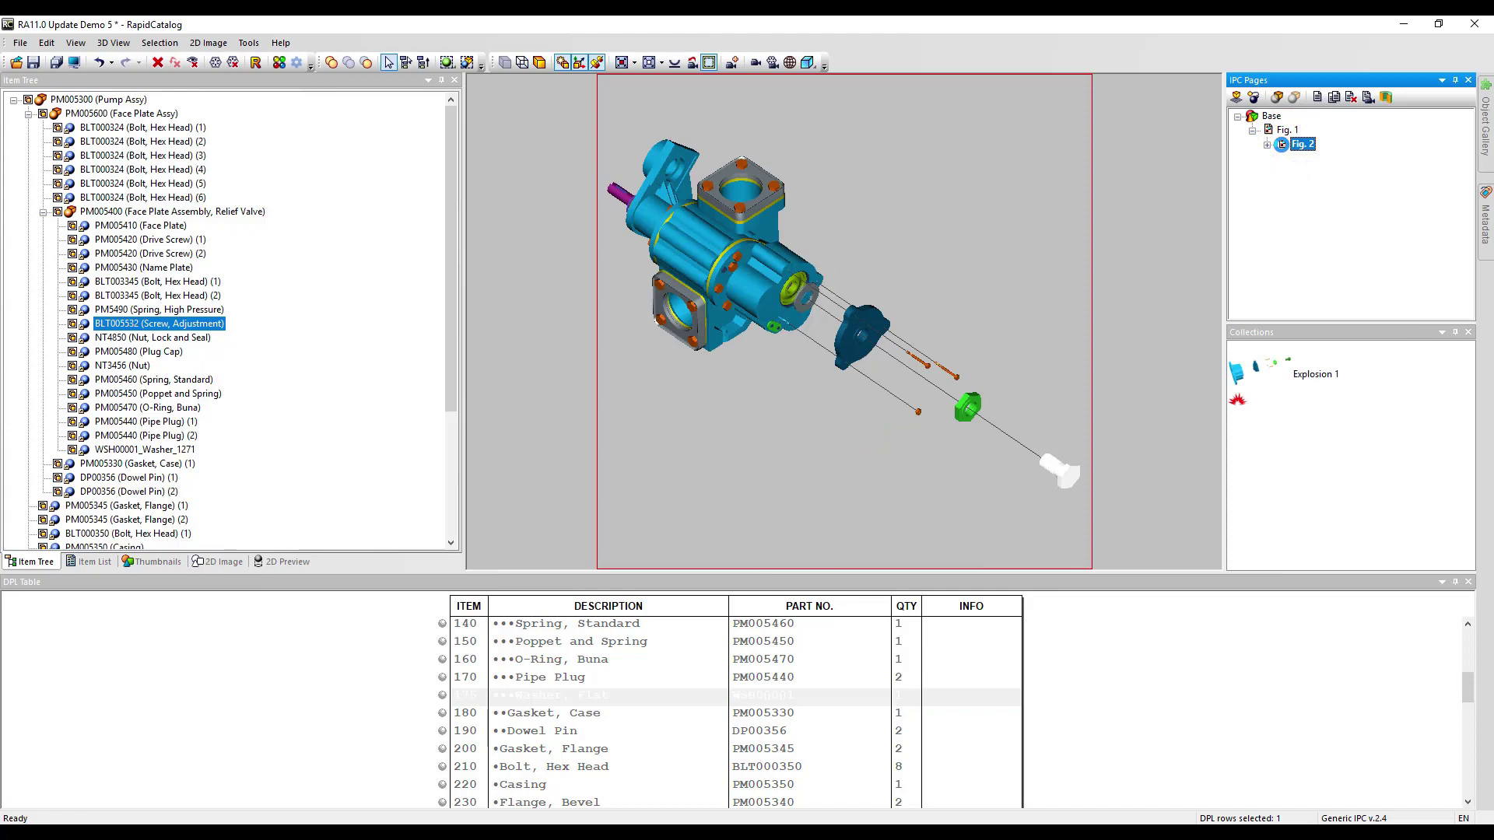
click(687, 699)
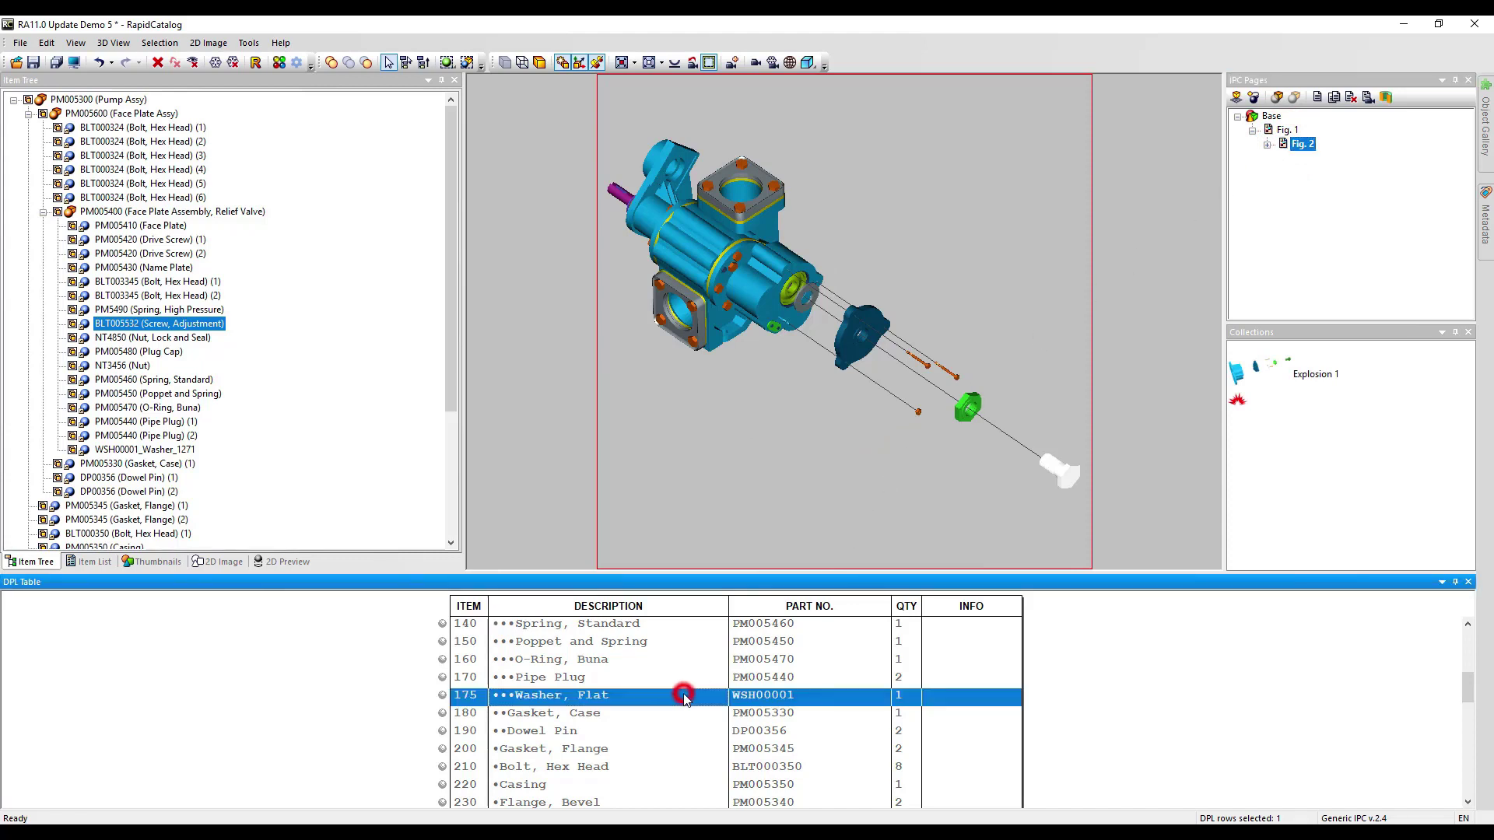
right_click(687, 698)
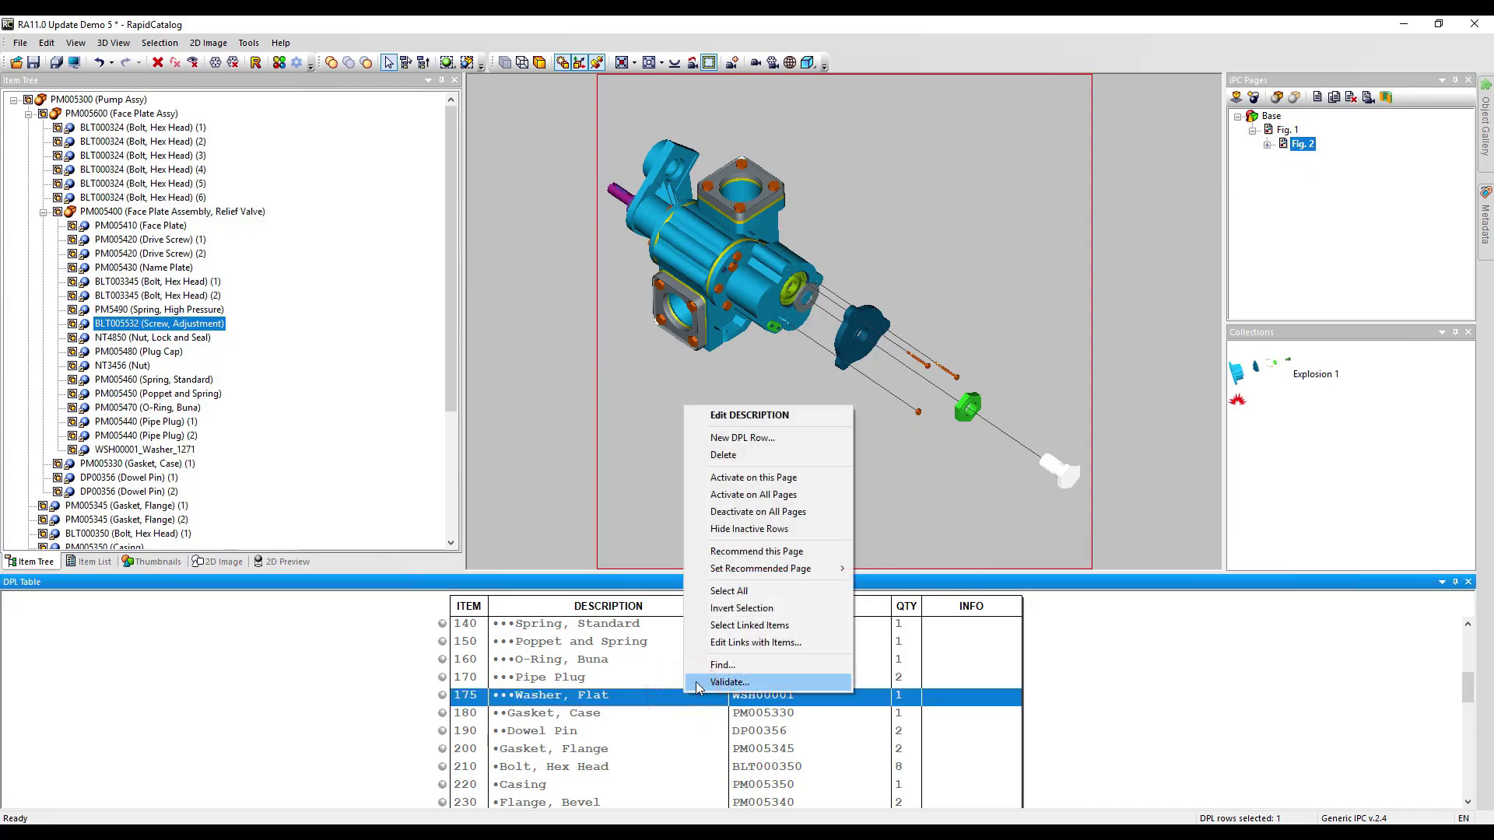
click(829, 483)
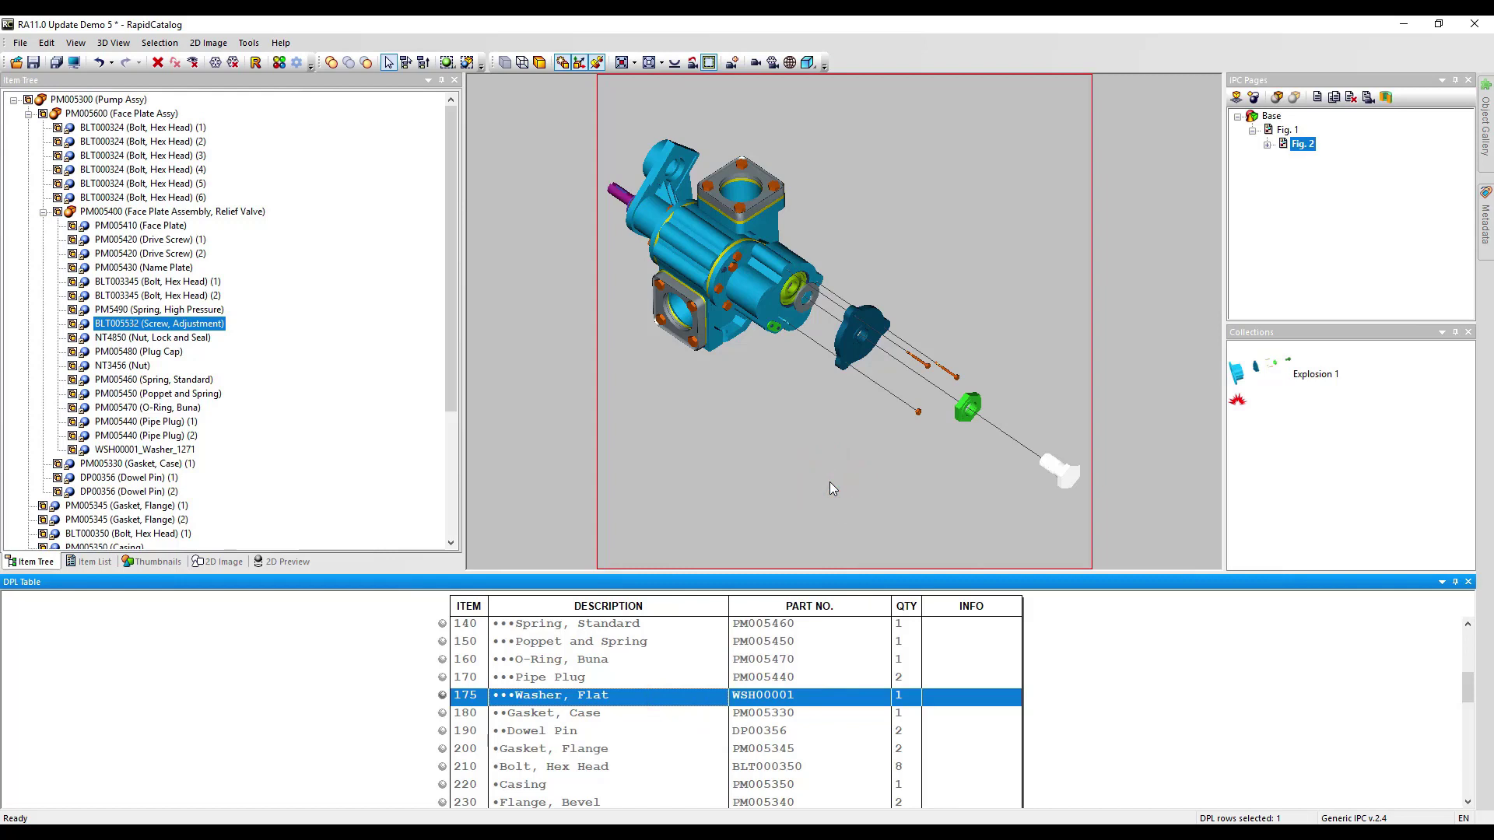
- Delete WSH00001_Washer_1271 from Fig. 3's items, then drag the washer into Fig. 2's Explosion 1
click(1269, 145)
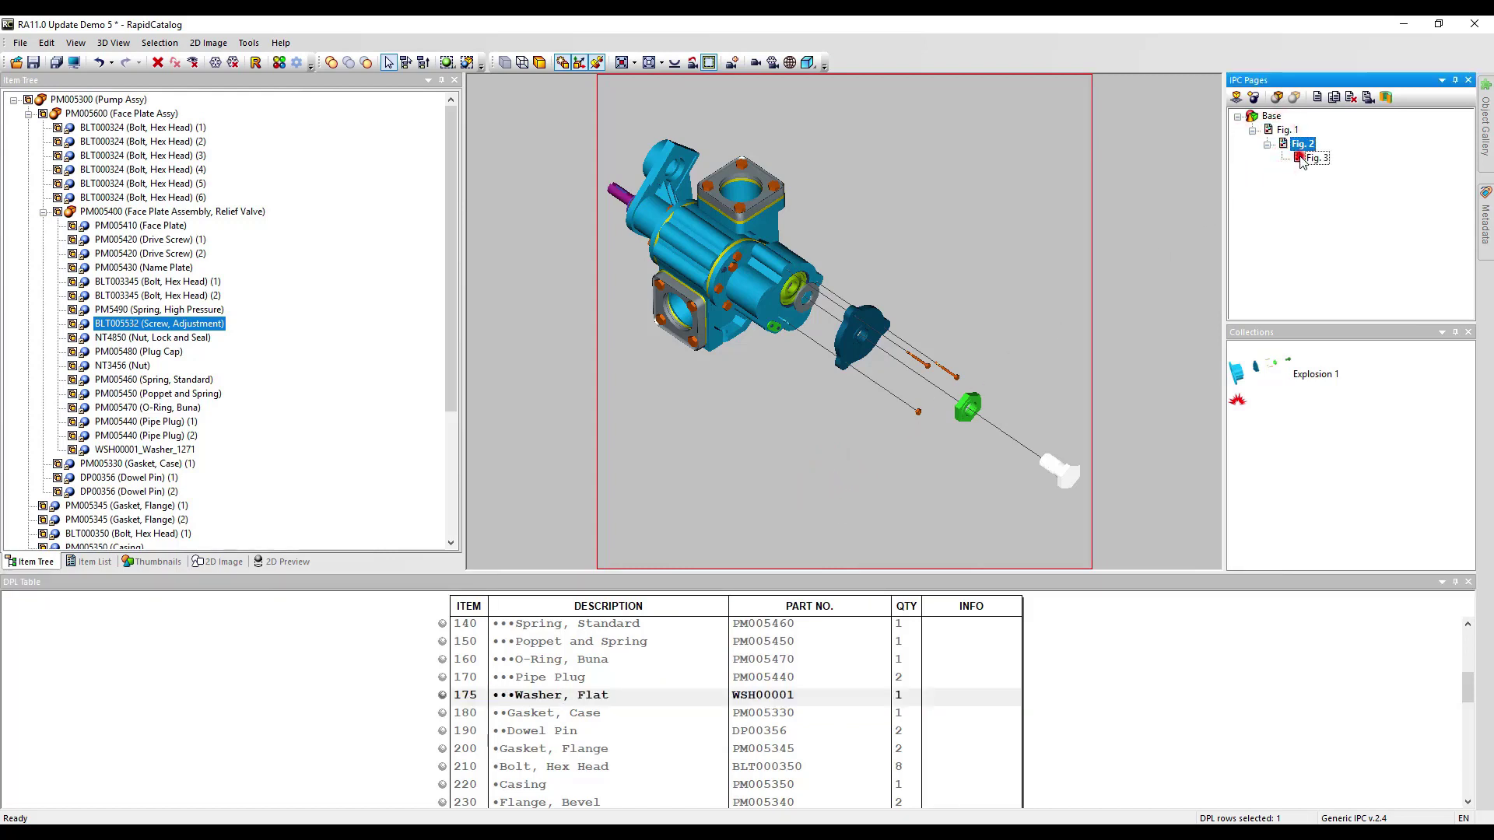
click(1302, 158)
click(1302, 159)
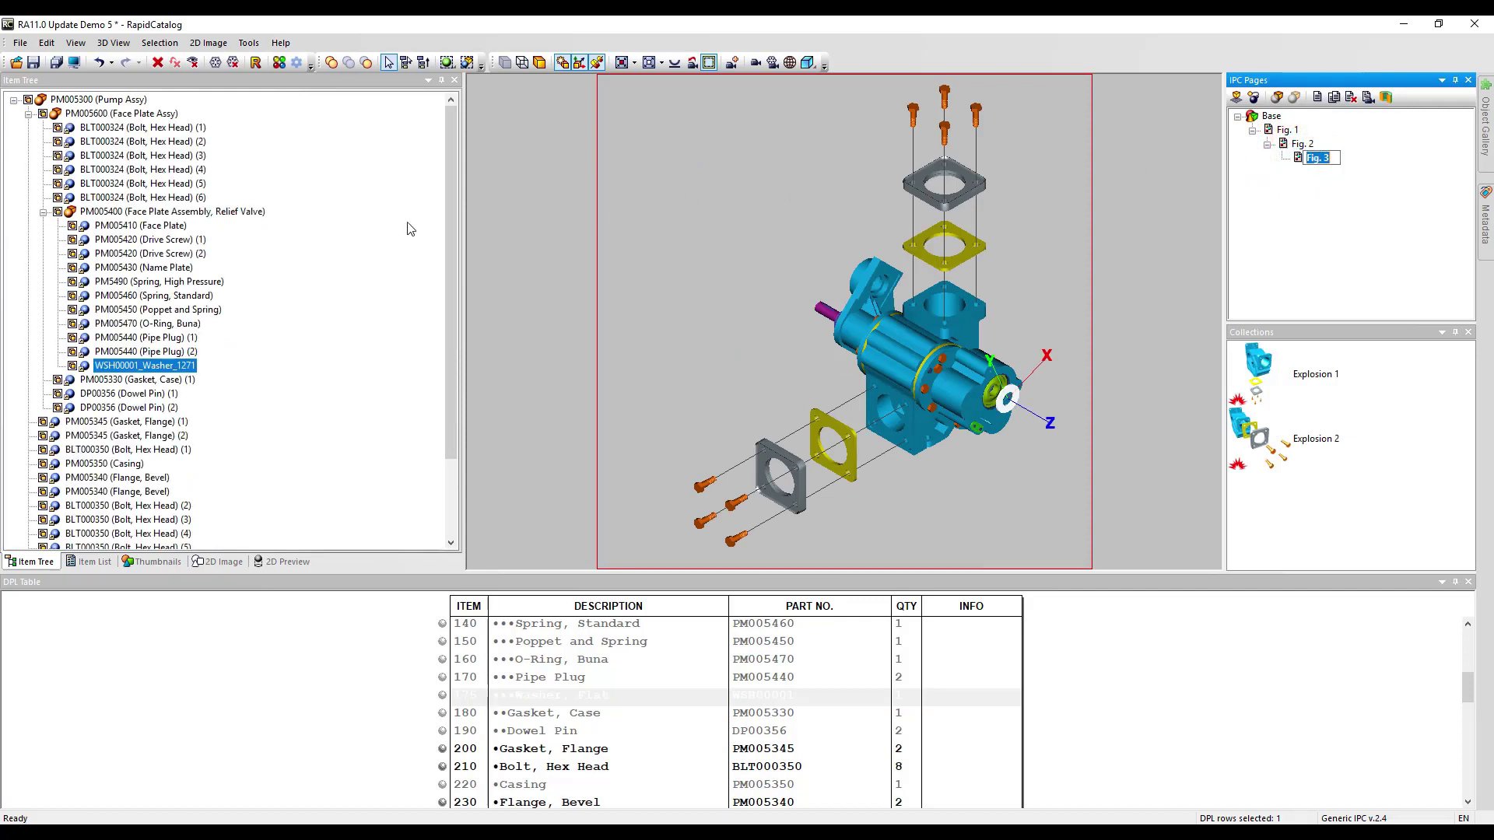
click(87, 375)
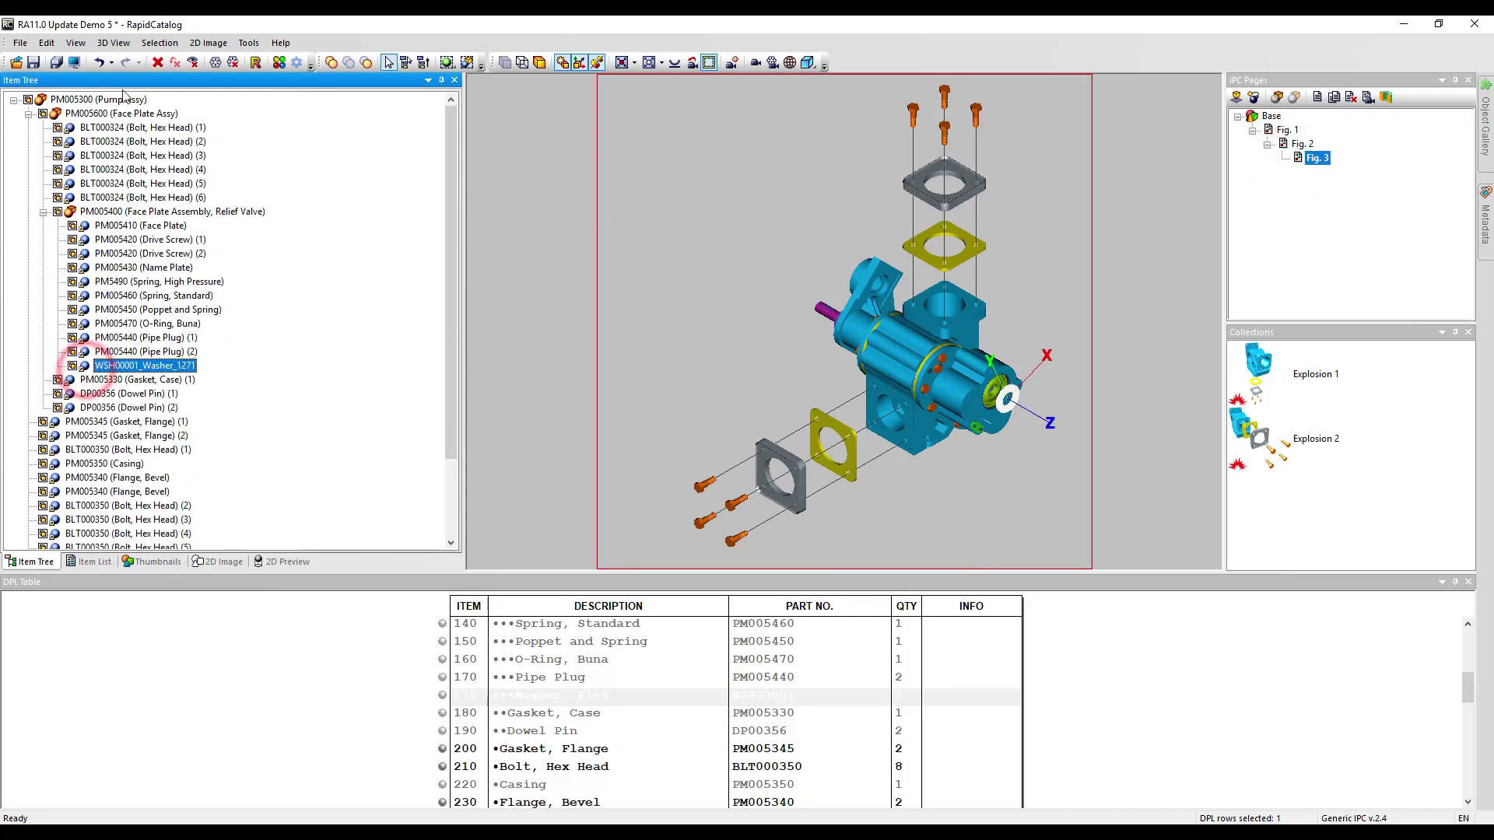
click(156, 62)
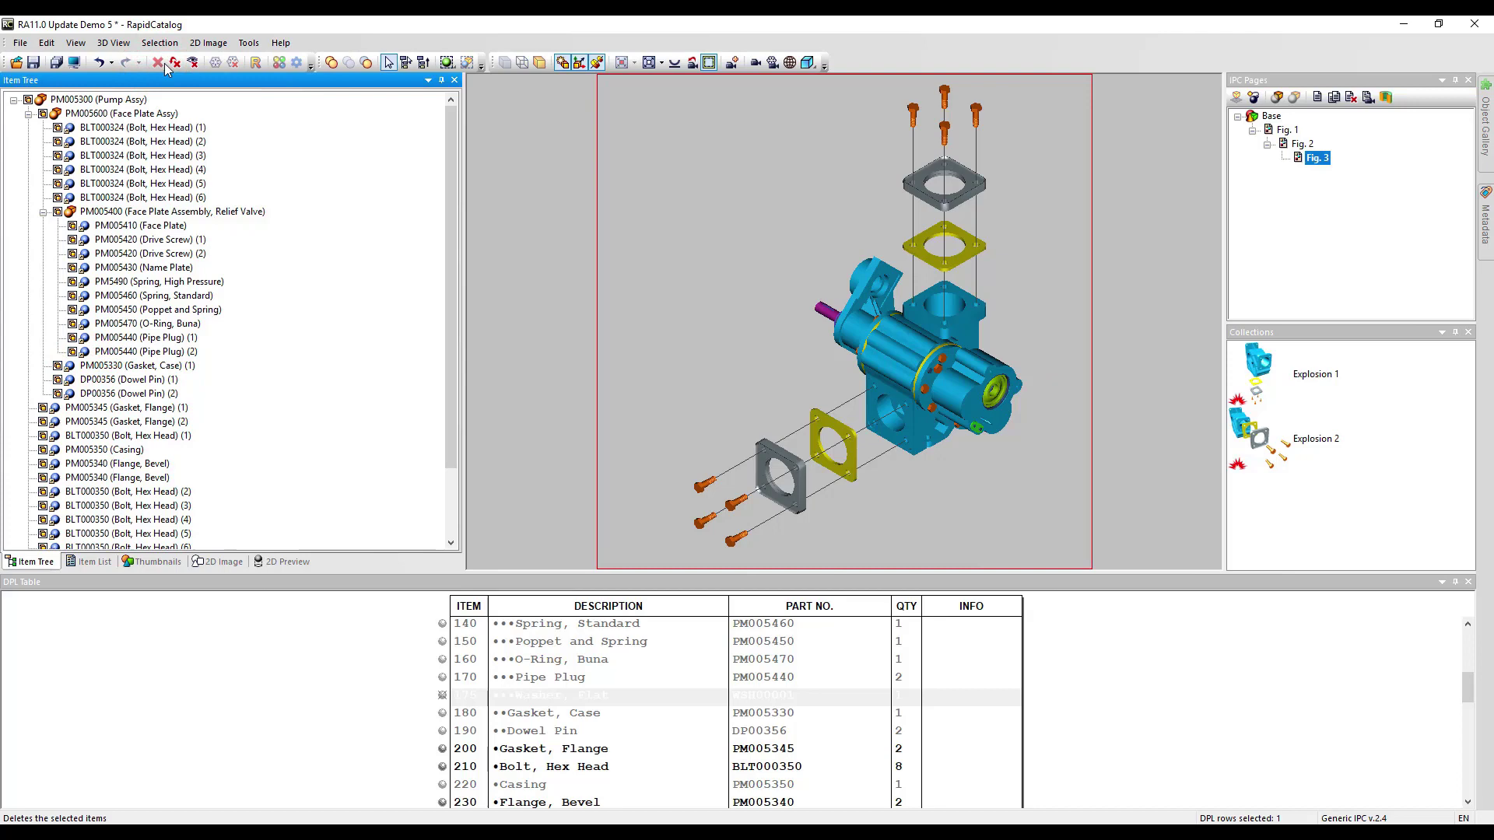
click(1285, 147)
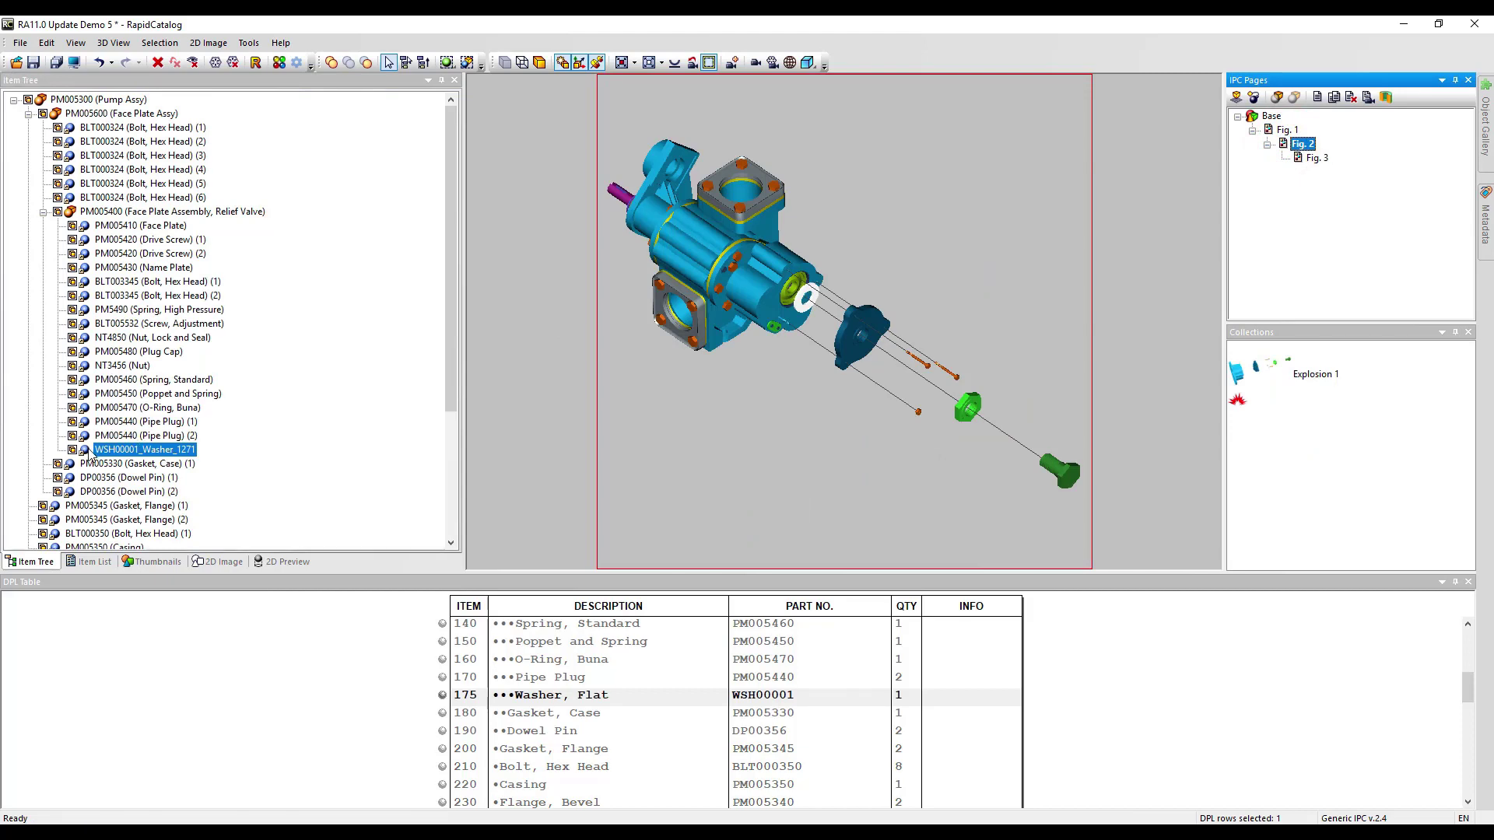
drag(84, 453, 1259, 376)
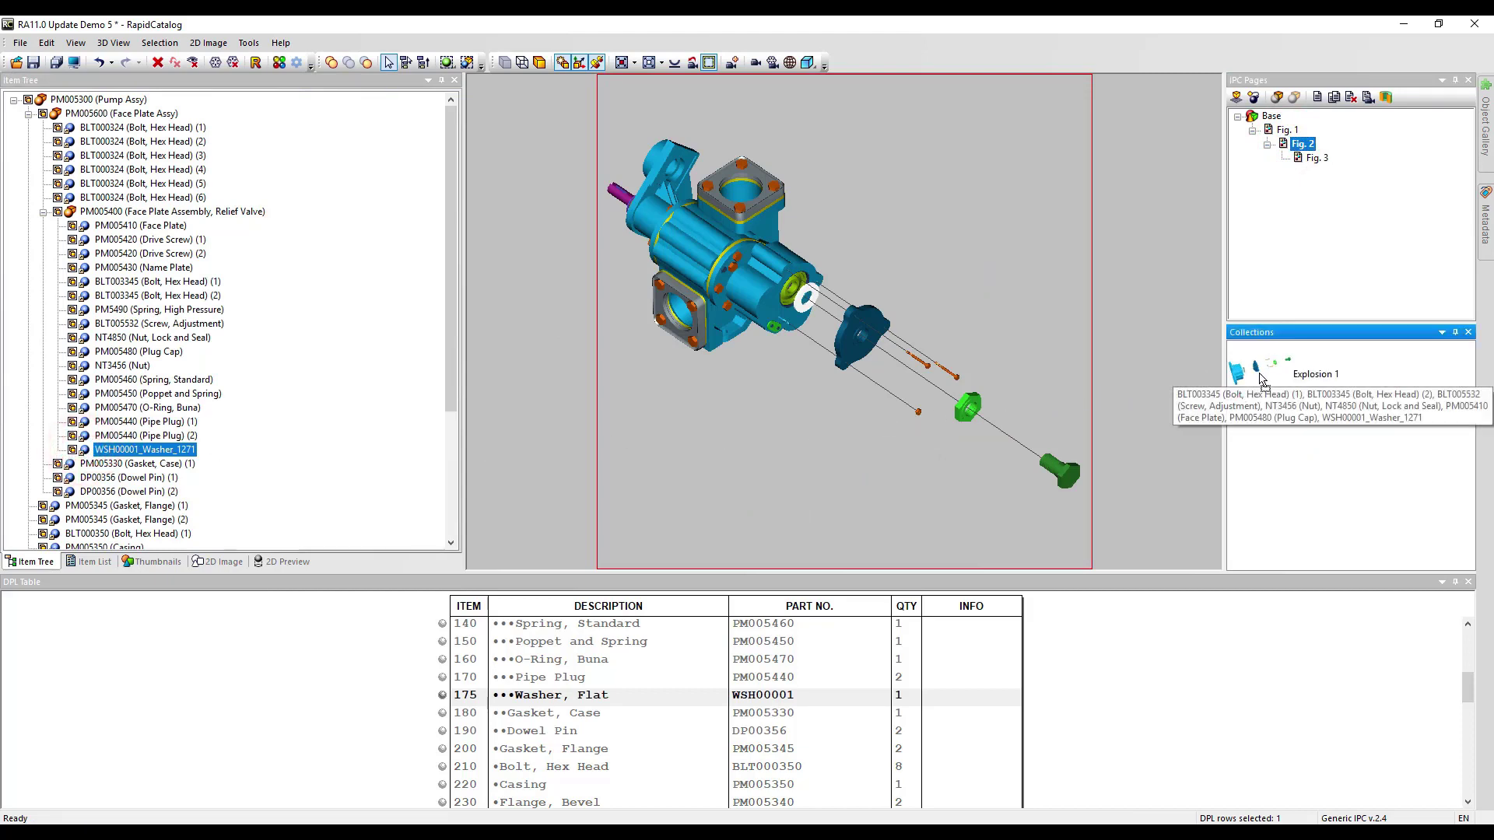
- Re-explode Explosion 1 and separate the washer from the nut's group
click(1261, 379)
right_click(1261, 379)
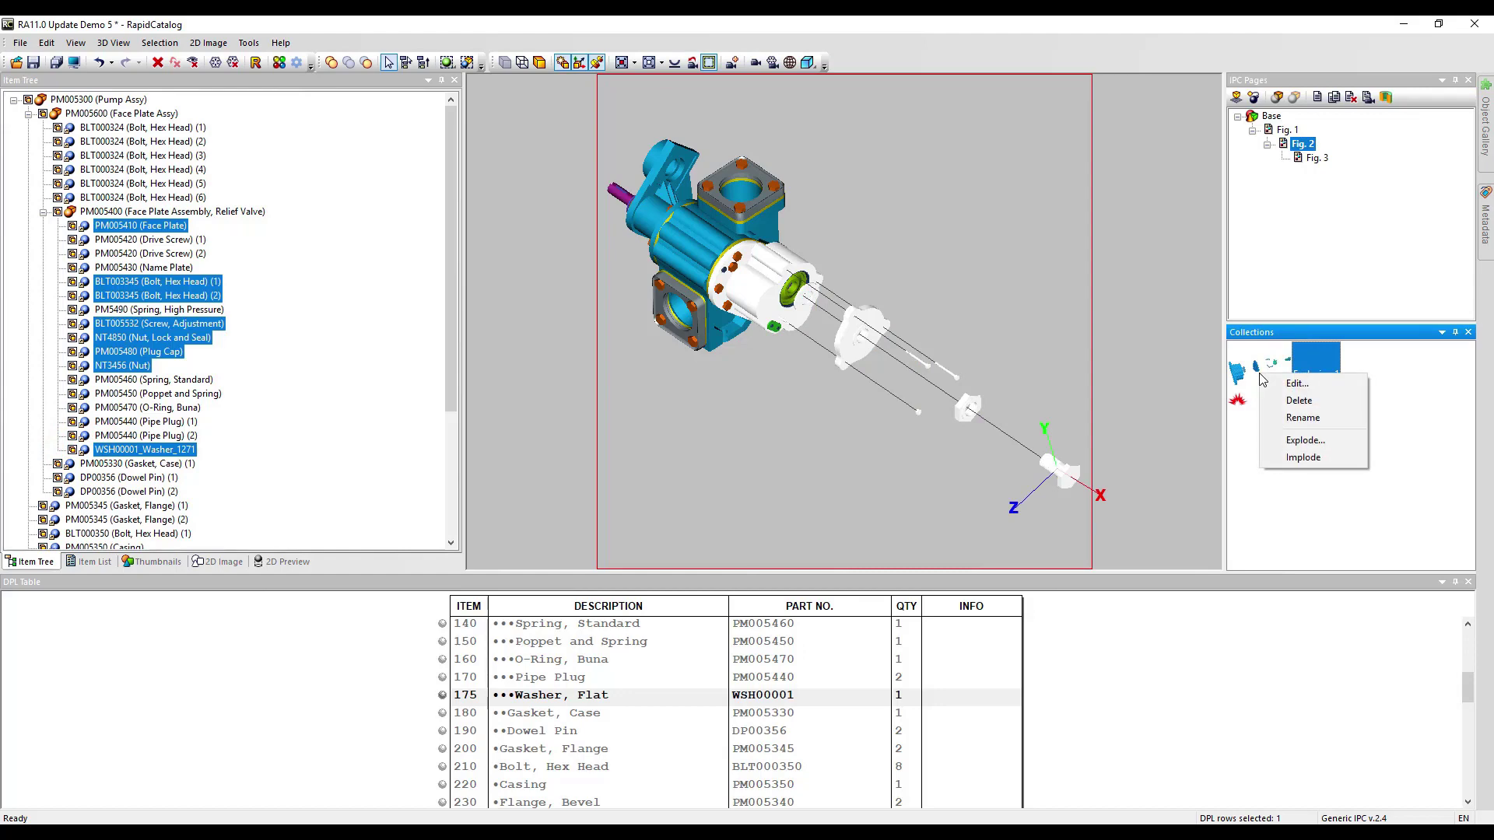
click(1332, 439)
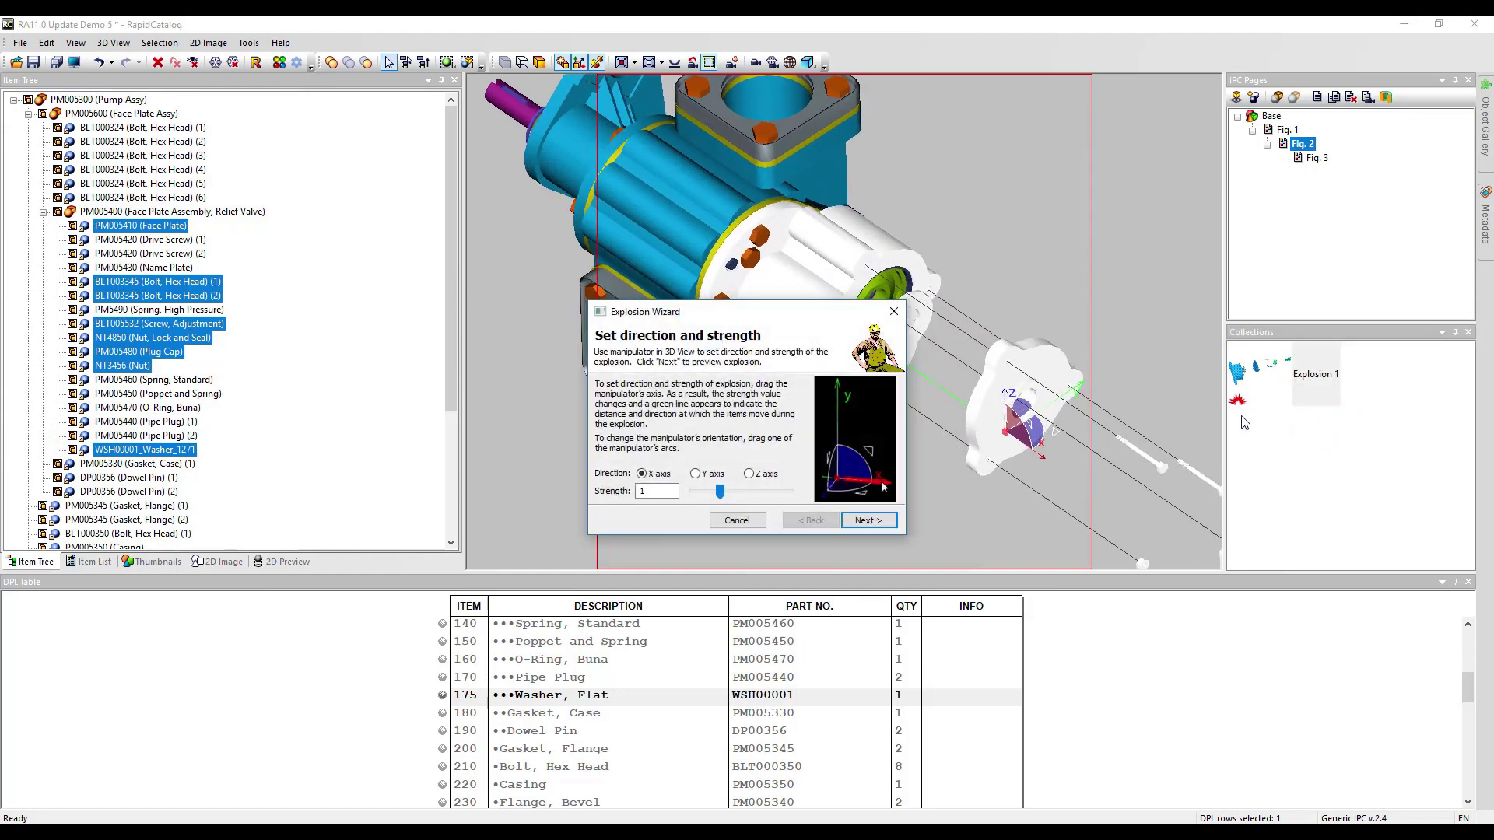
drag(742, 313, 784, 509)
click(926, 716)
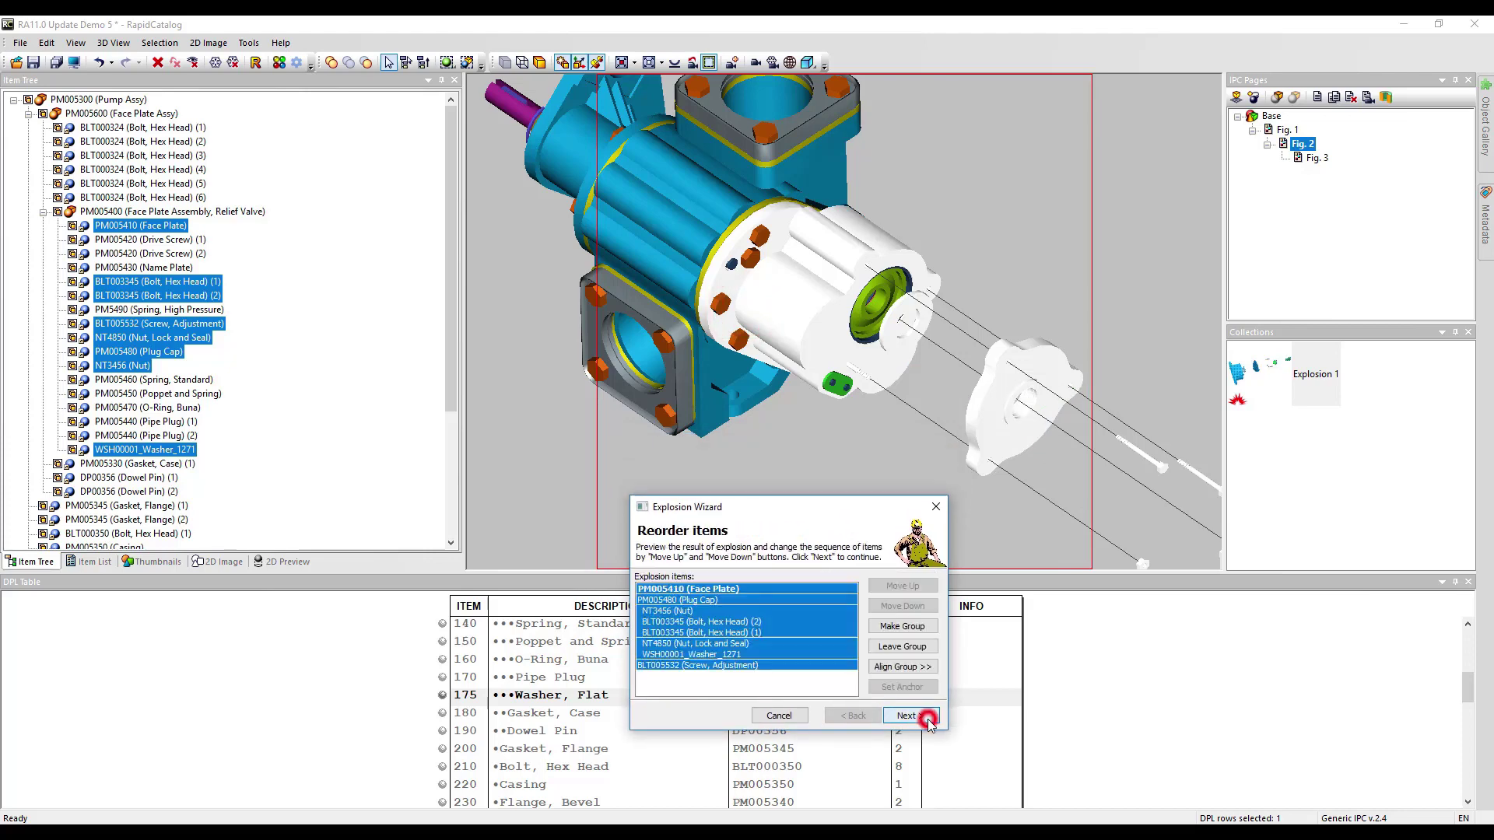
click(762, 656)
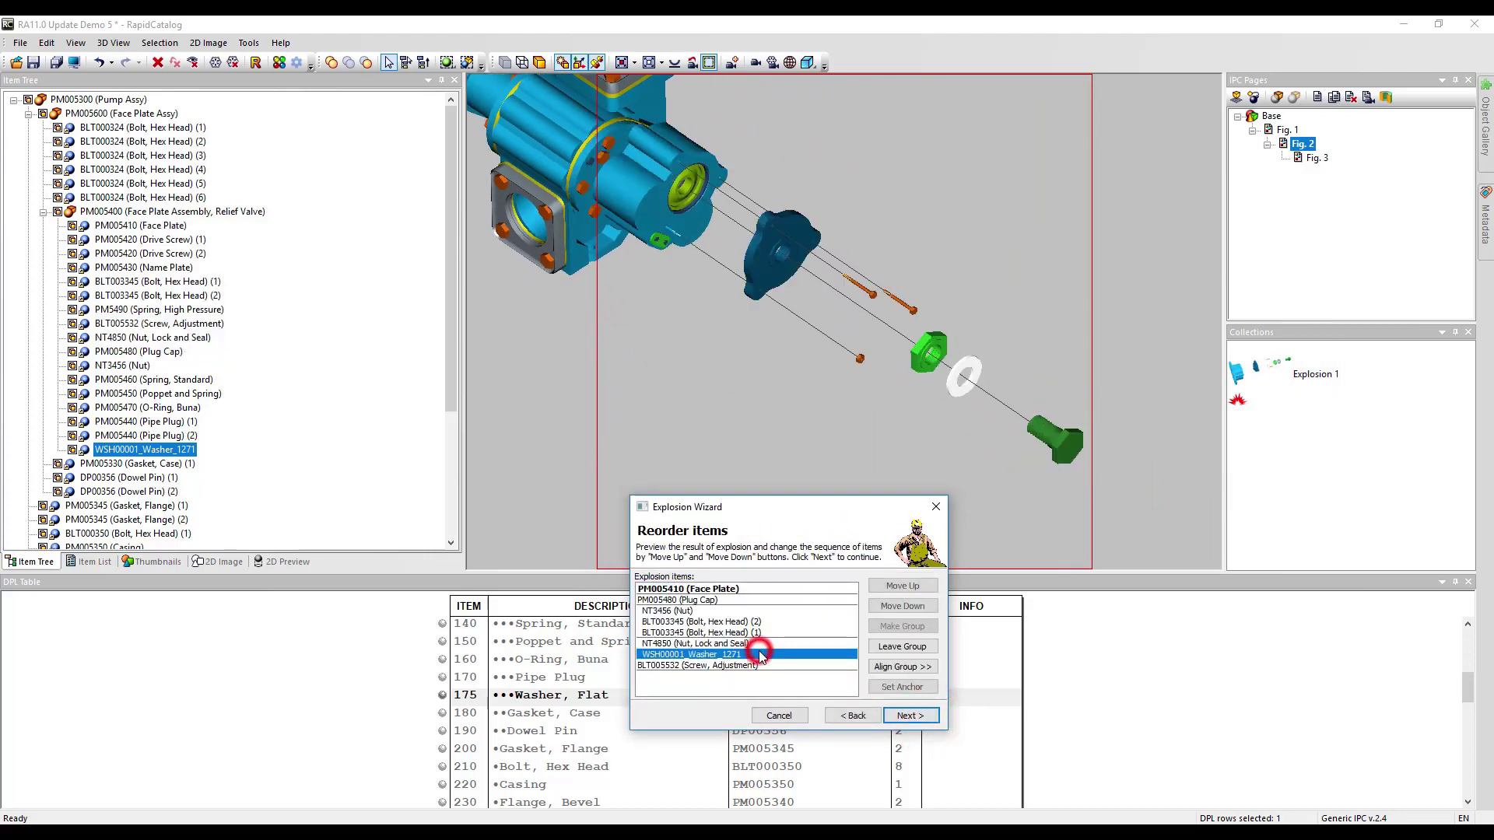
click(931, 649)
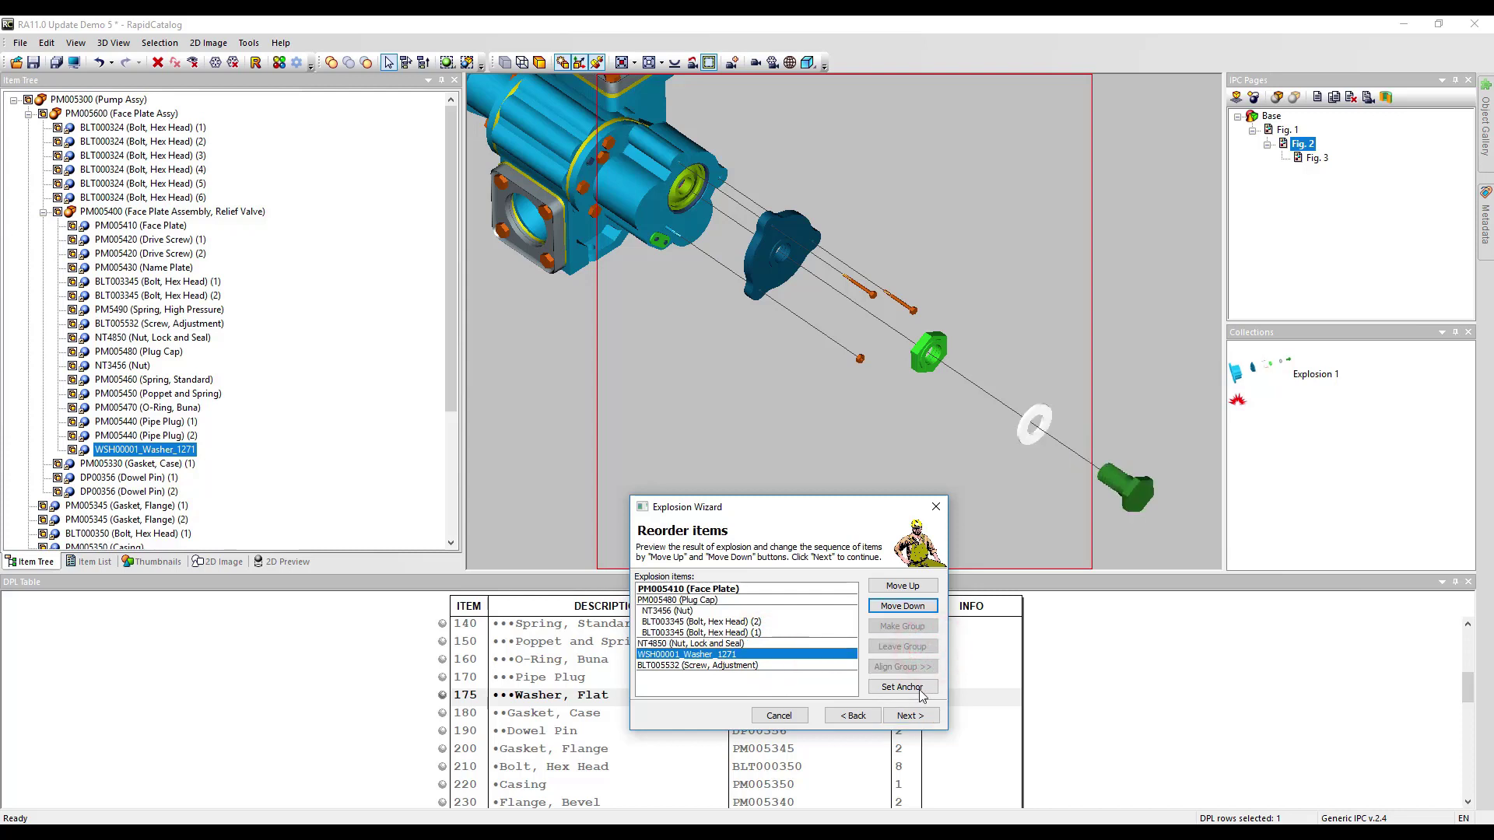
- Shift the washer and adjustment screw along their line and finish the explosion
click(911, 715)
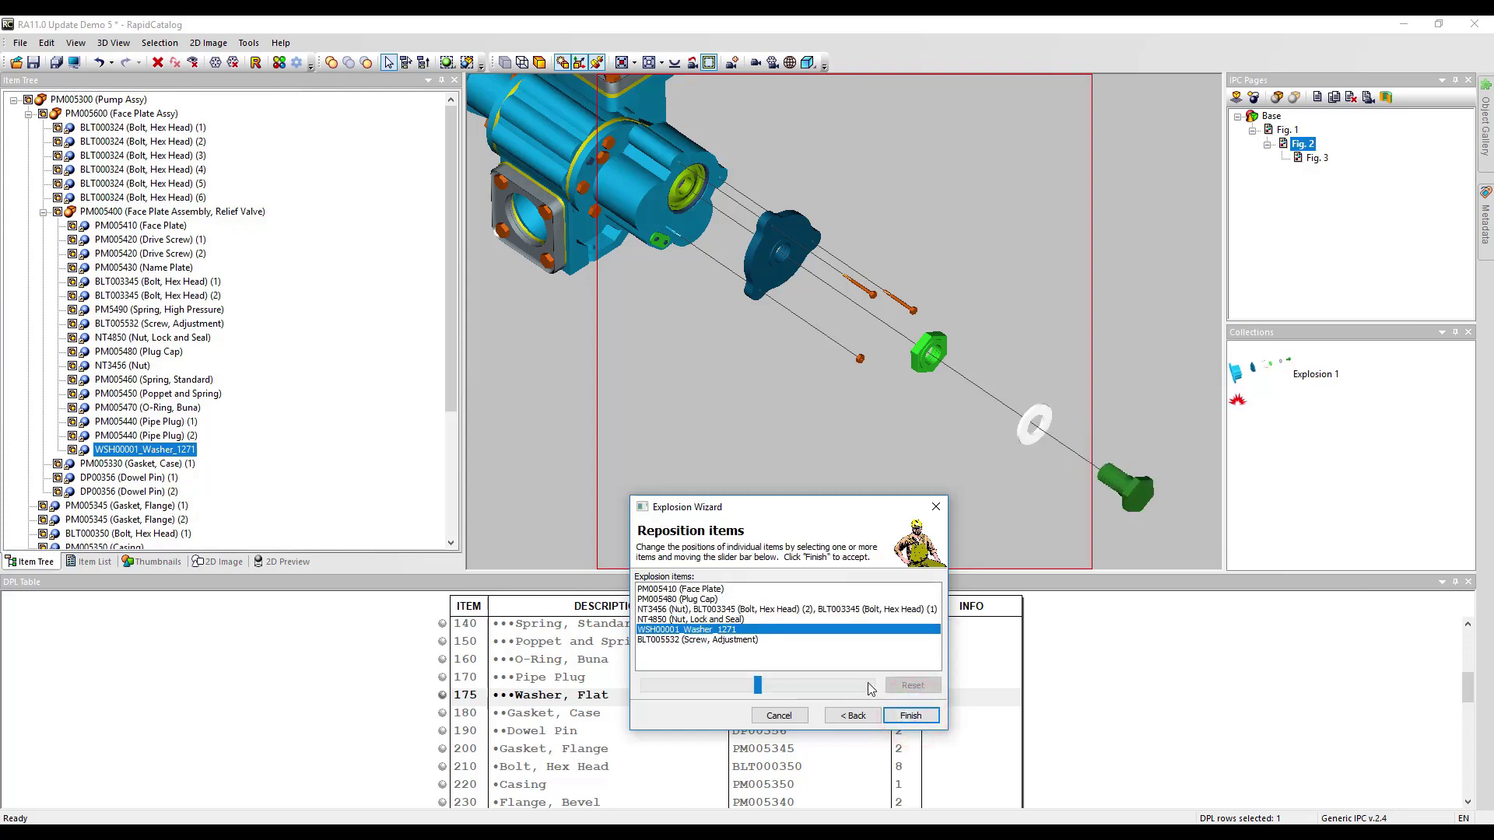
ctrl+click(733, 640)
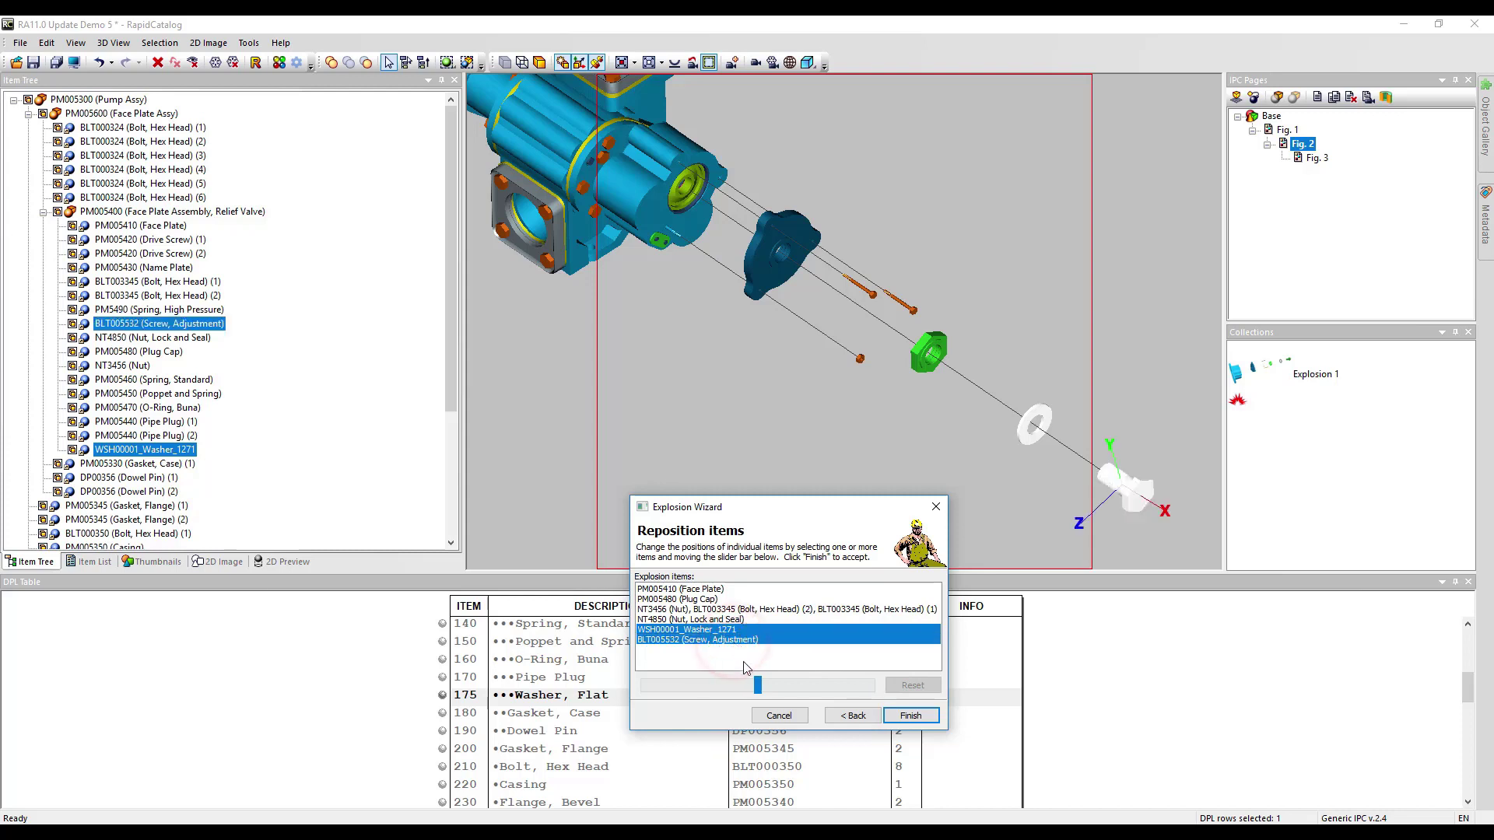
drag(757, 685, 829, 683)
click(710, 628)
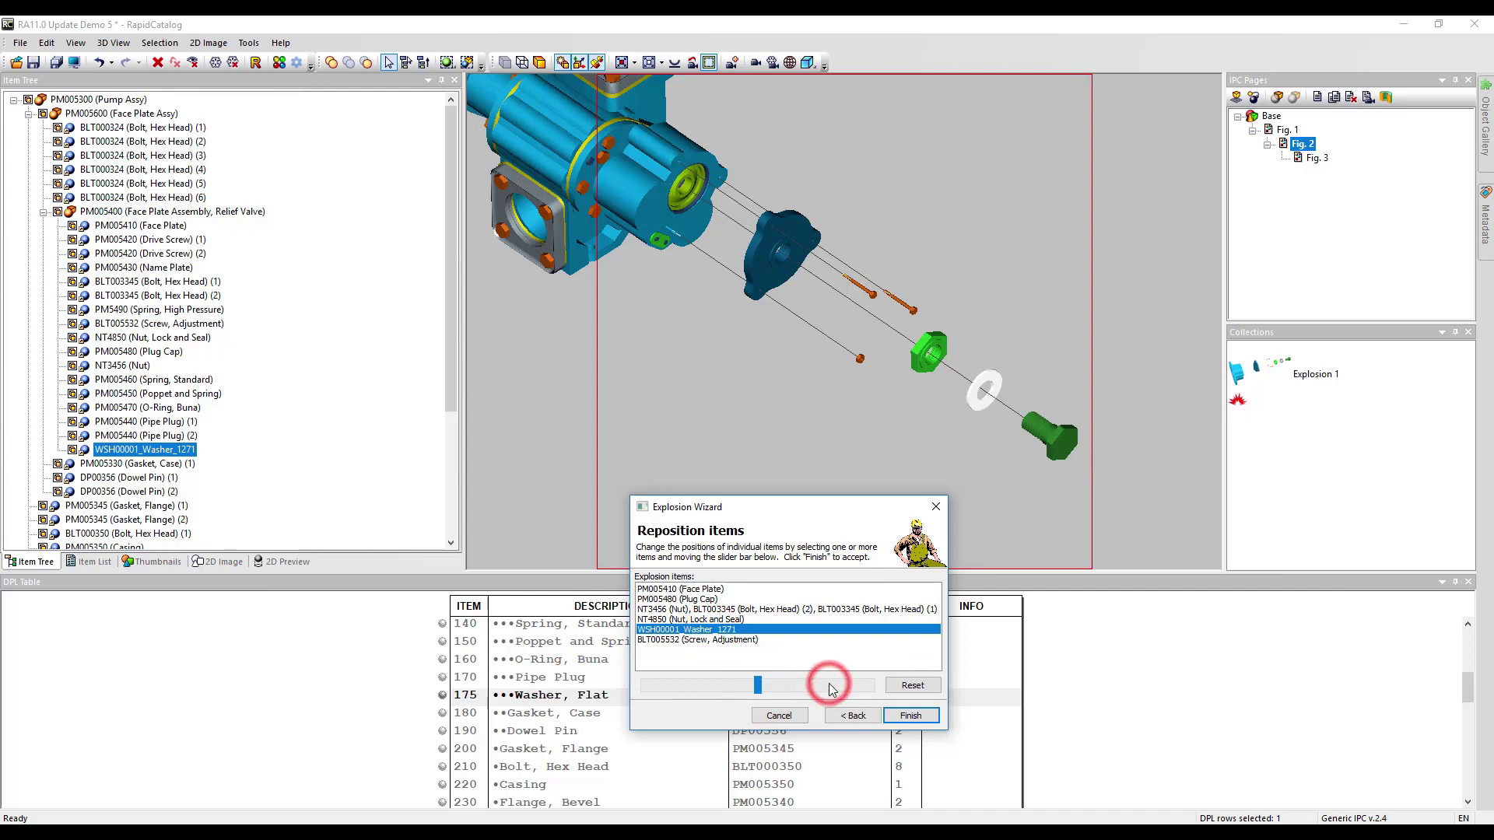
click(910, 716)
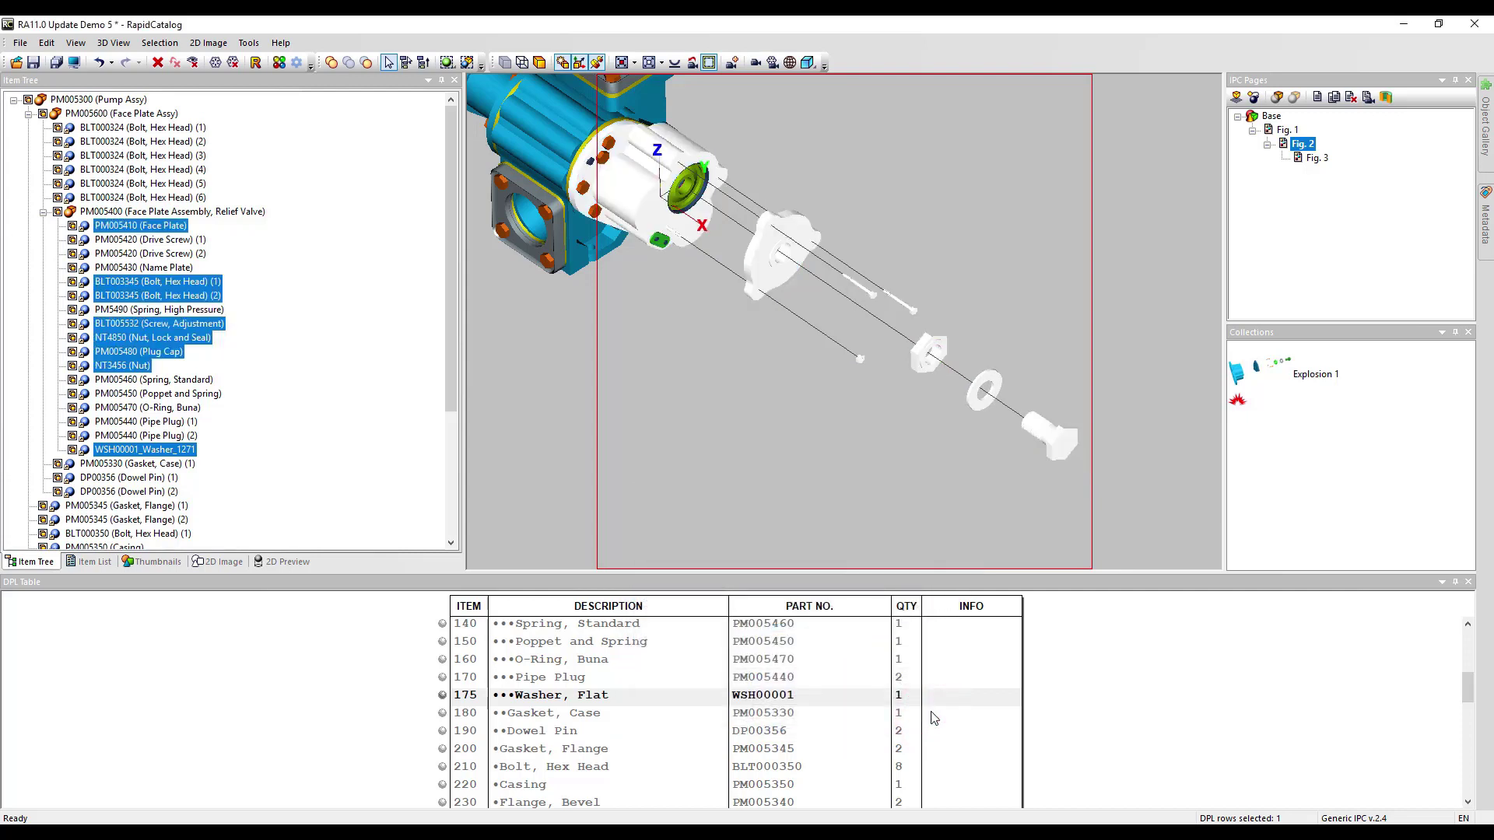
- Regenerate the Fig. 2 illustration (IMG 2) so it shows washer callout 175
click(693, 62)
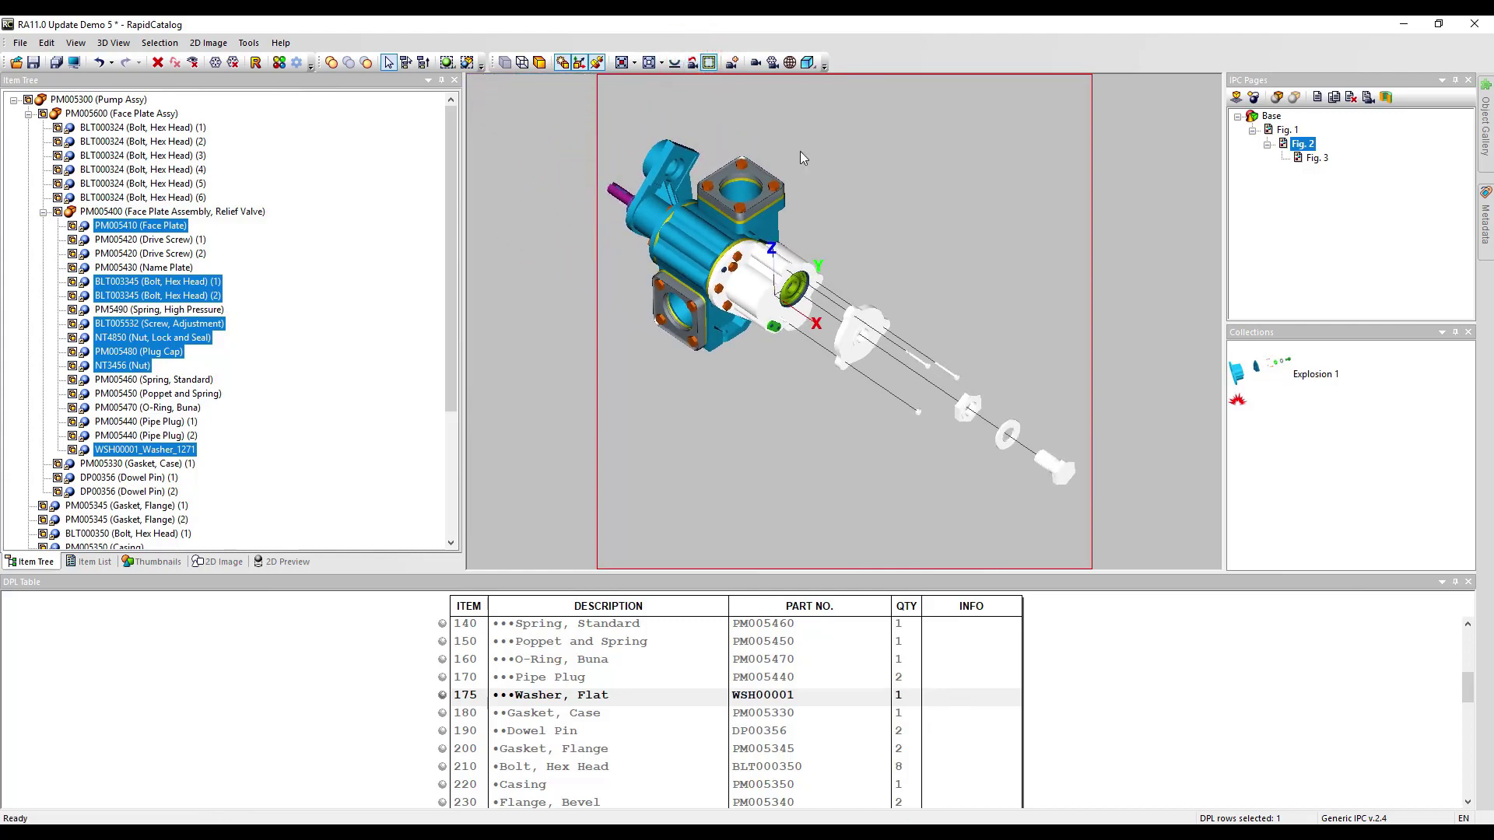
click(914, 235)
click(217, 561)
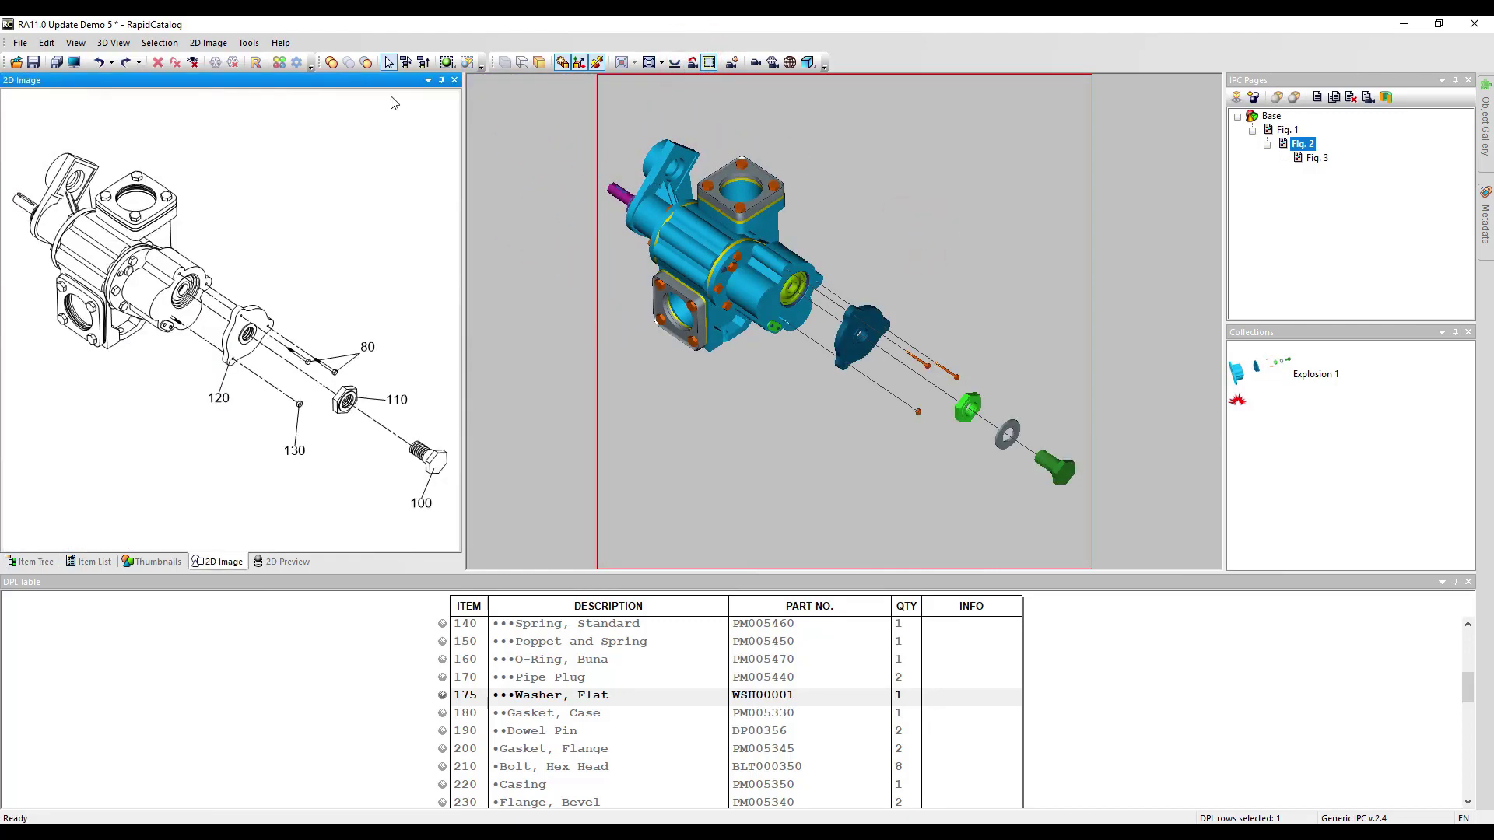
click(209, 43)
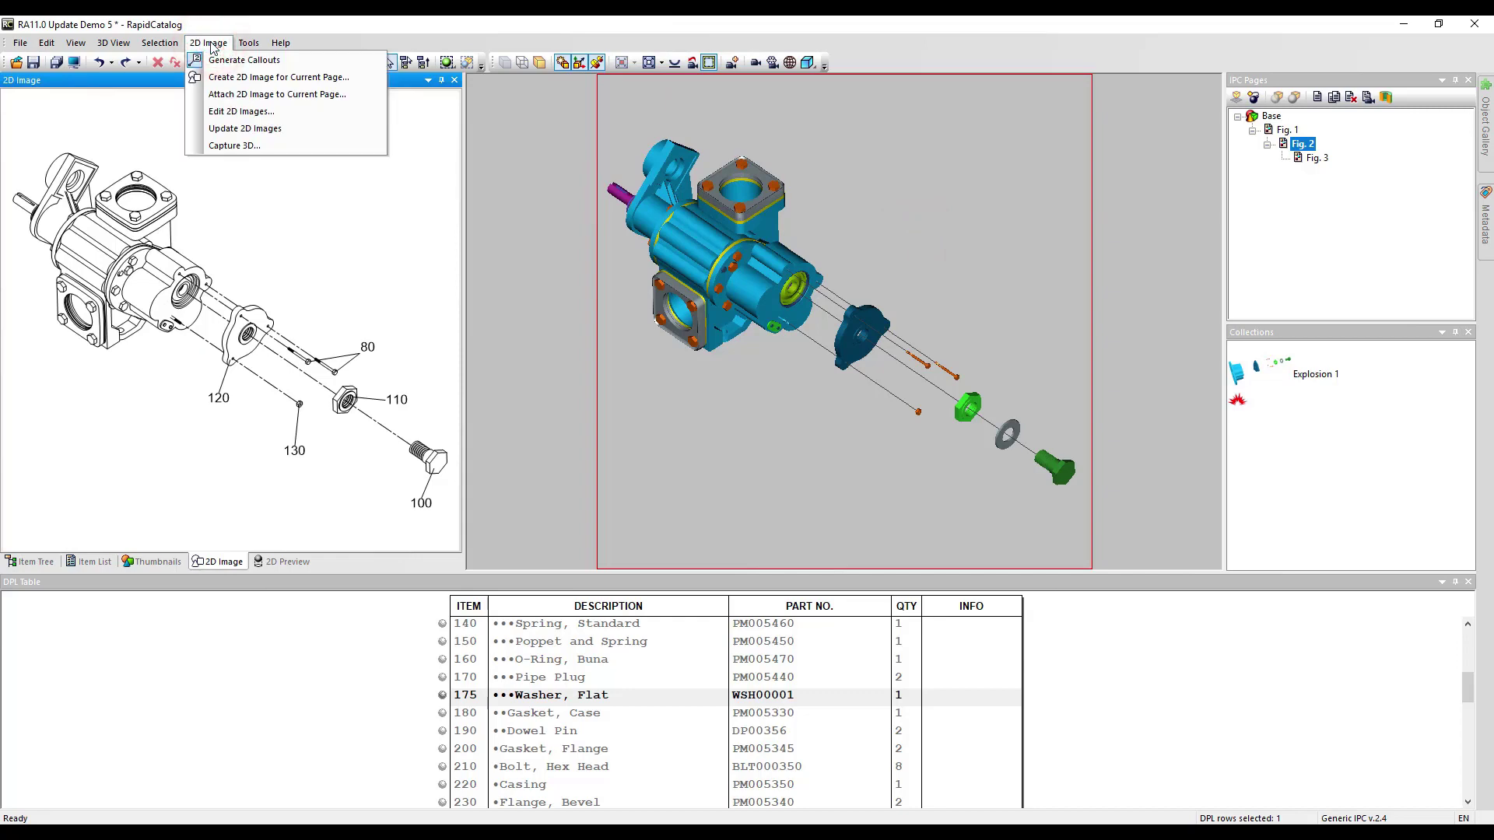
click(258, 113)
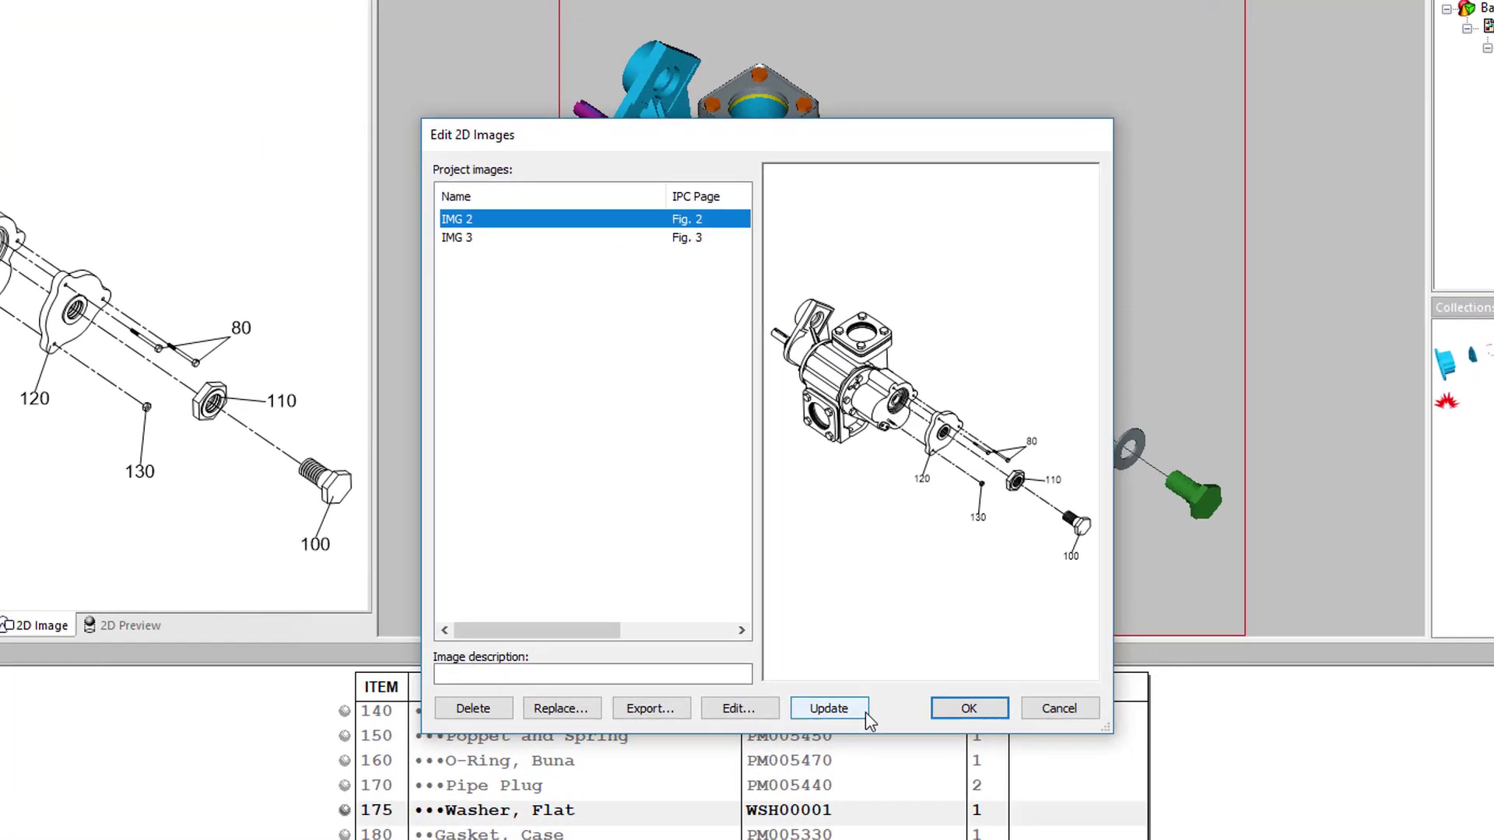
click(865, 713)
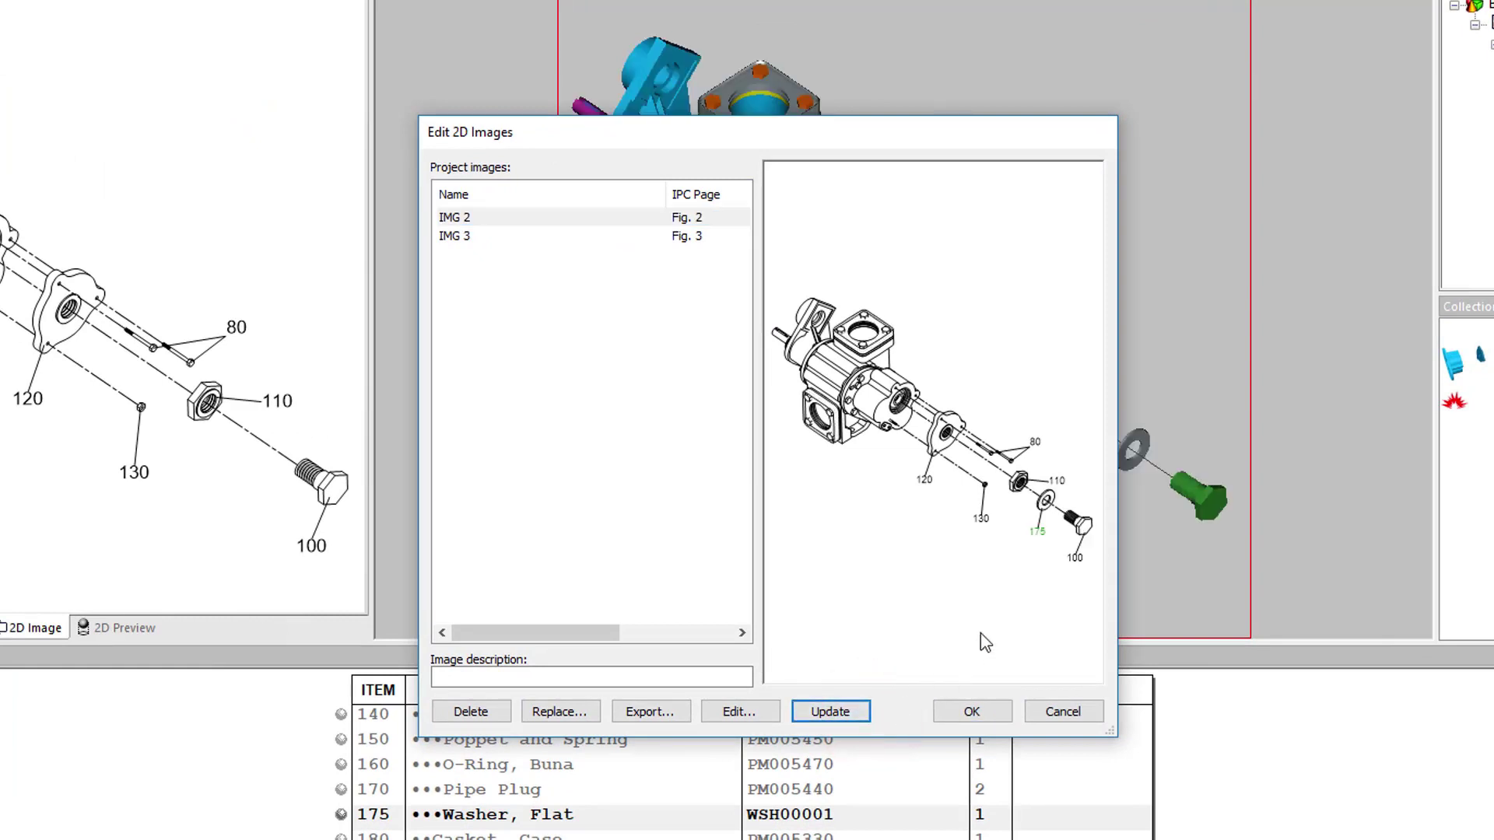
scroll(1033, 564, up, 3)
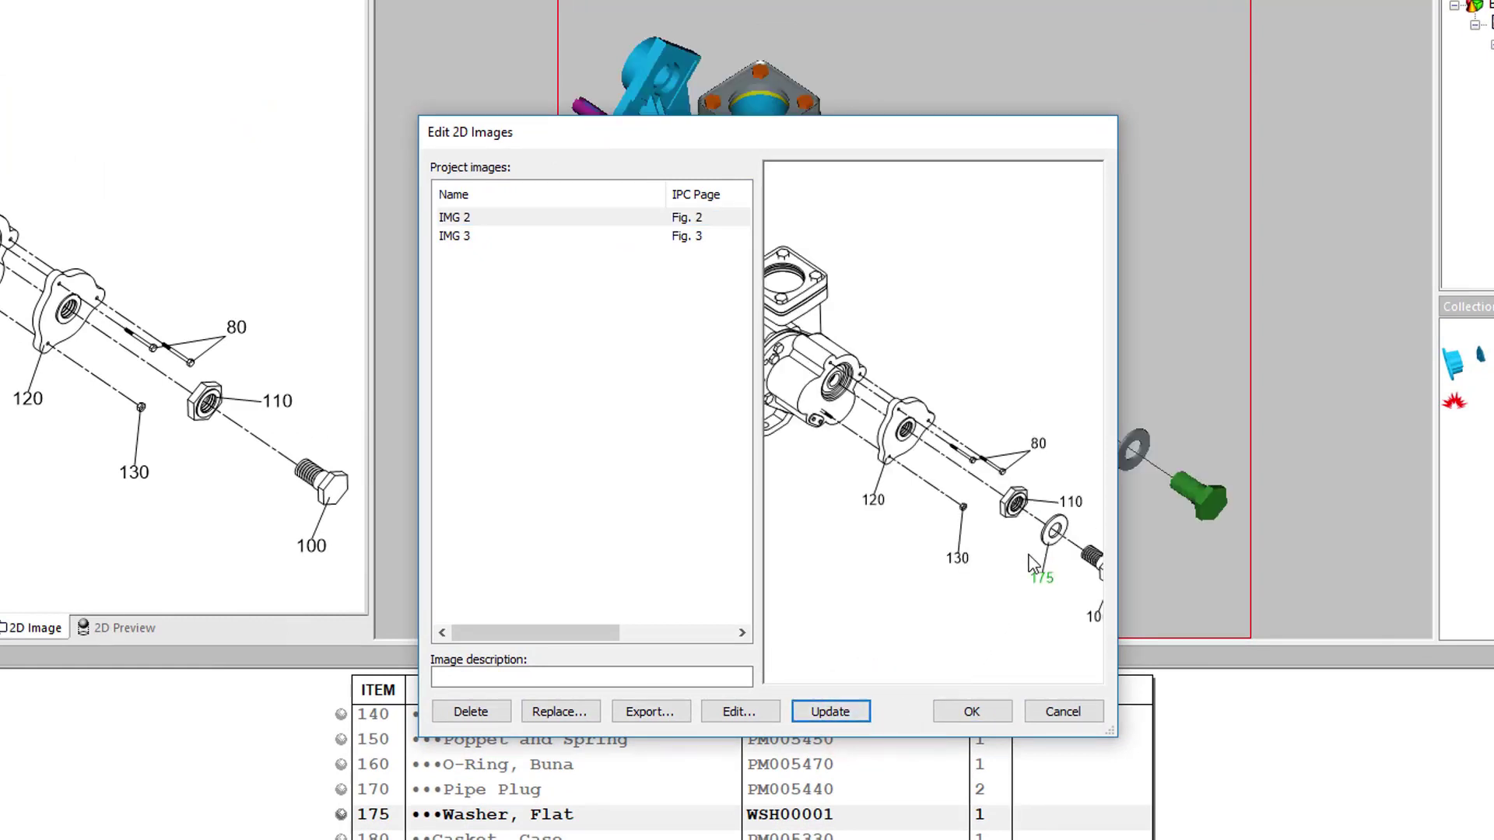
drag(887, 475, 743, 372)
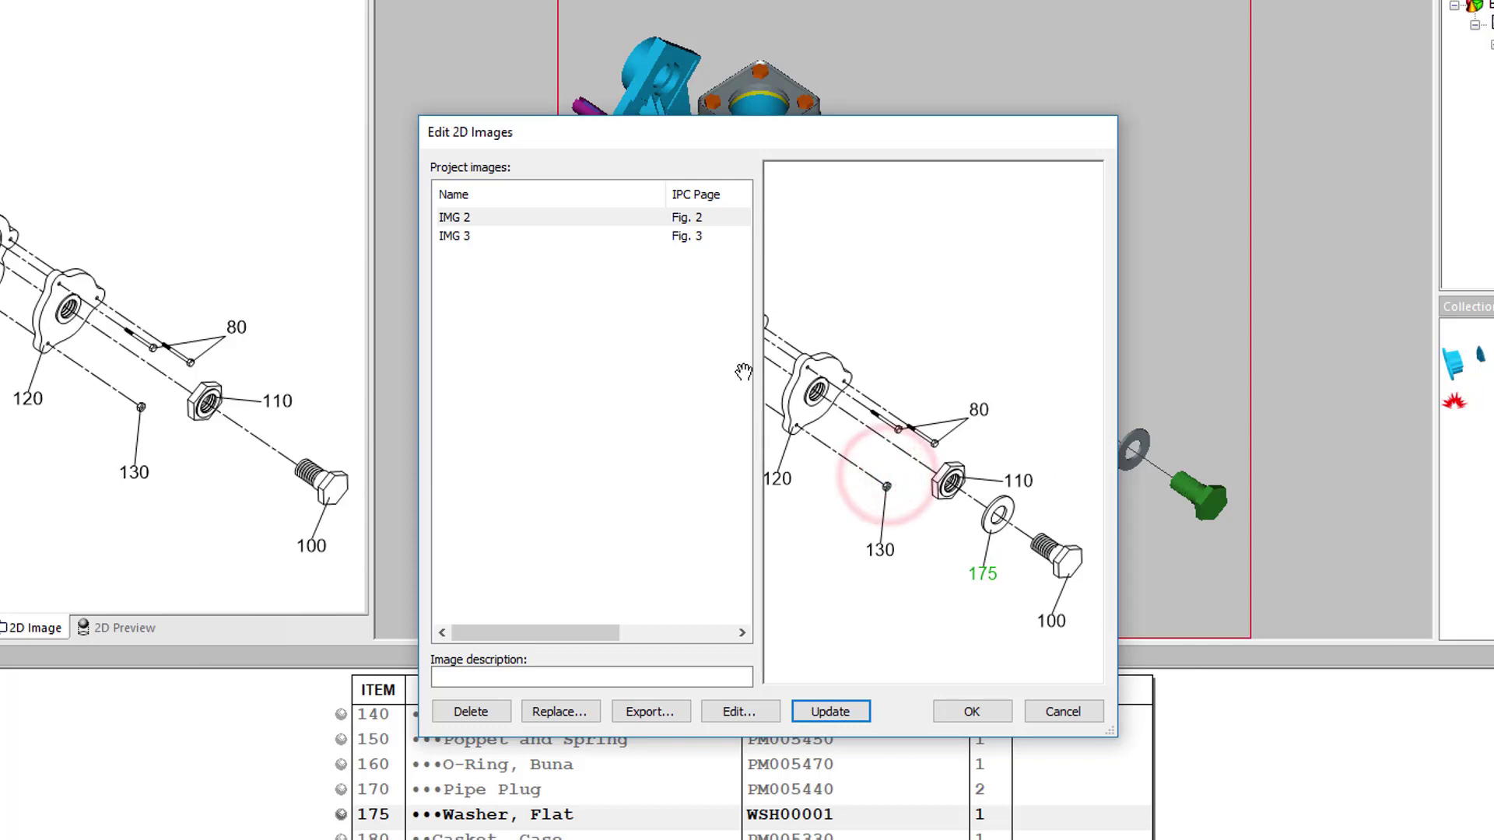
- Regenerate the Fig. 3 illustration (IMG 3) and apply both updated images
click(448, 236)
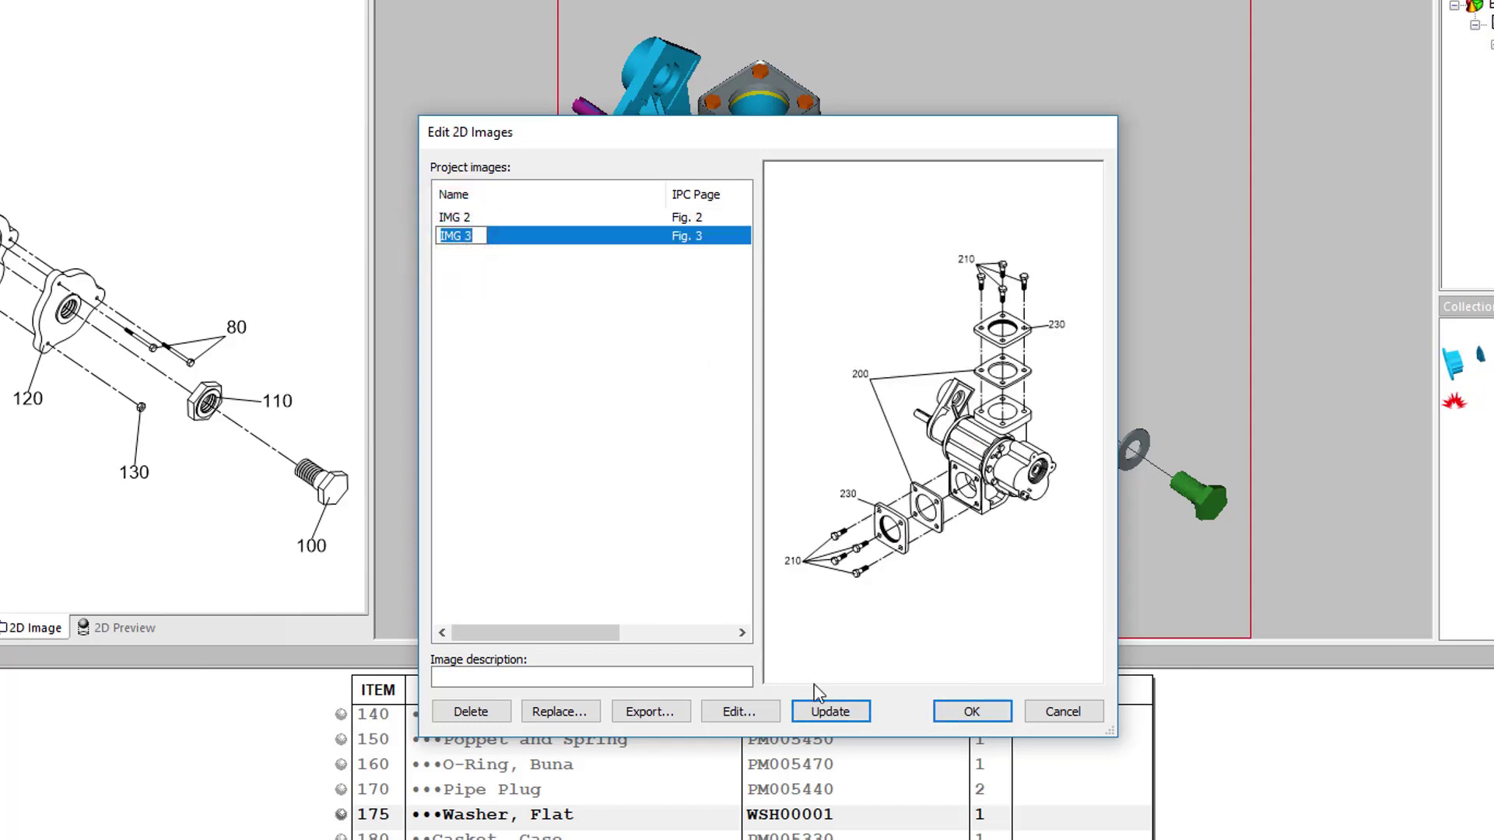
click(856, 716)
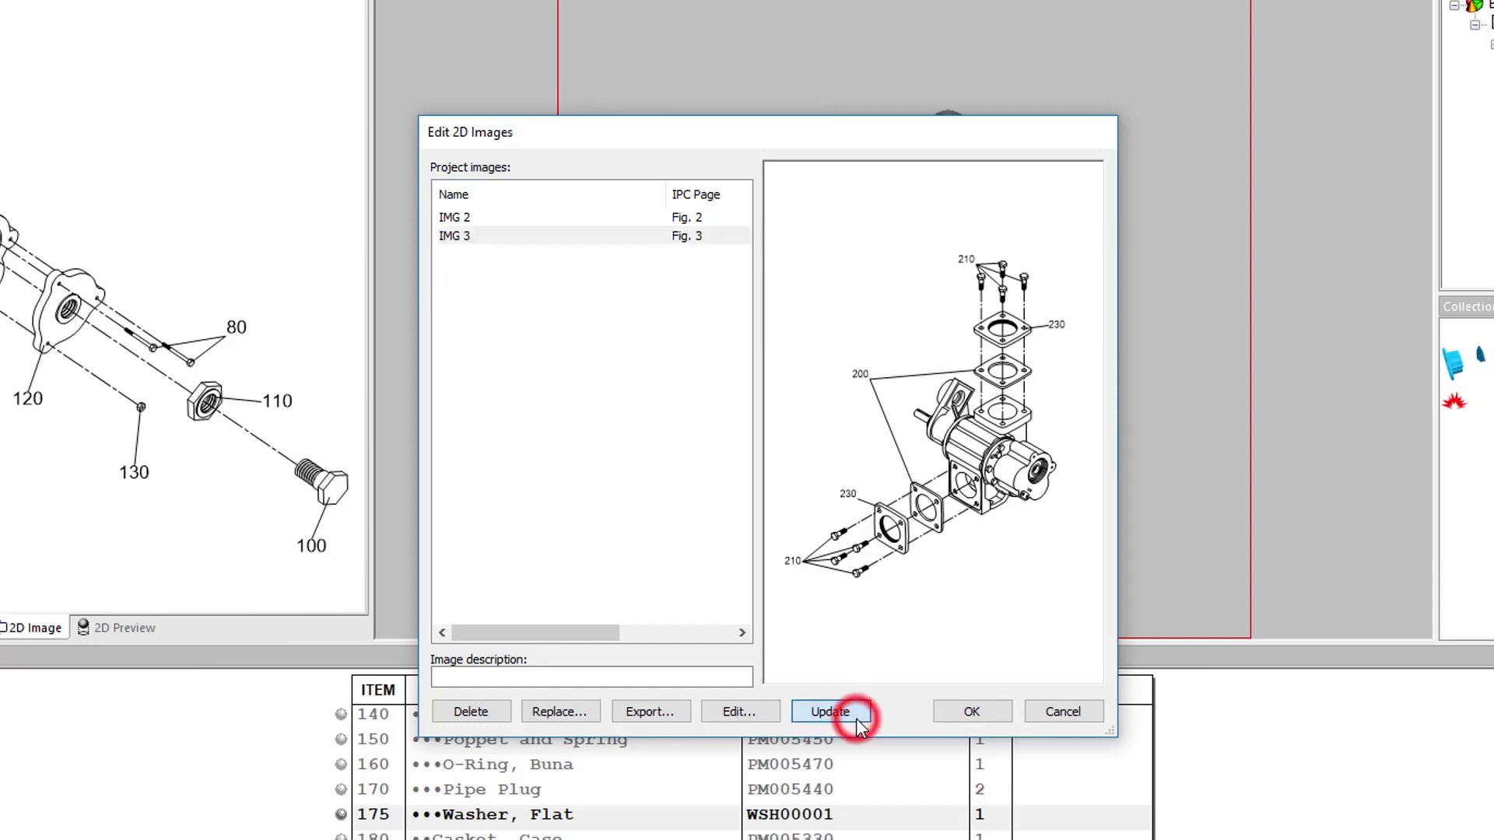
click(917, 574)
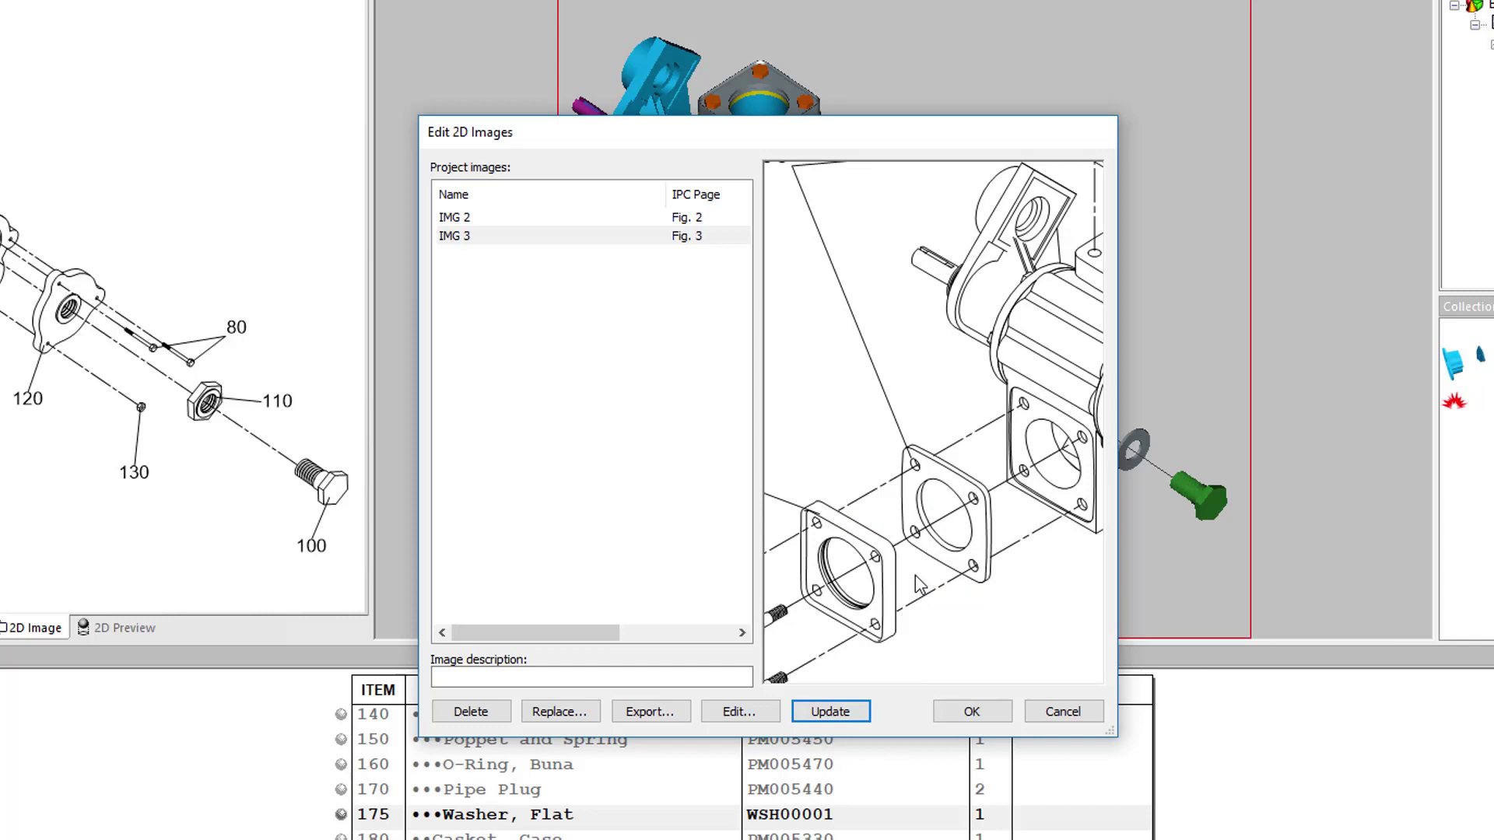
click(915, 576)
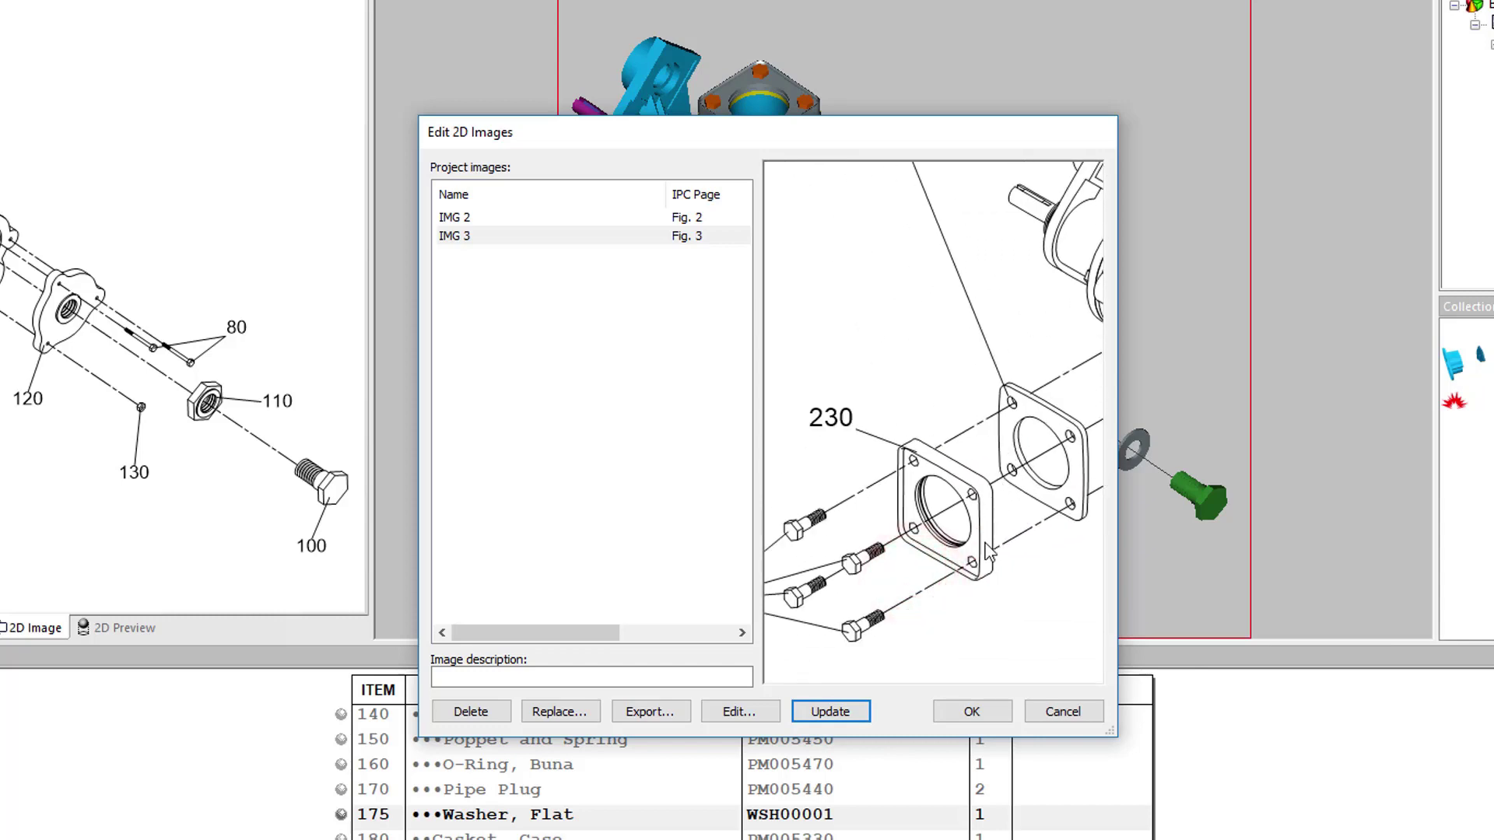
click(998, 714)
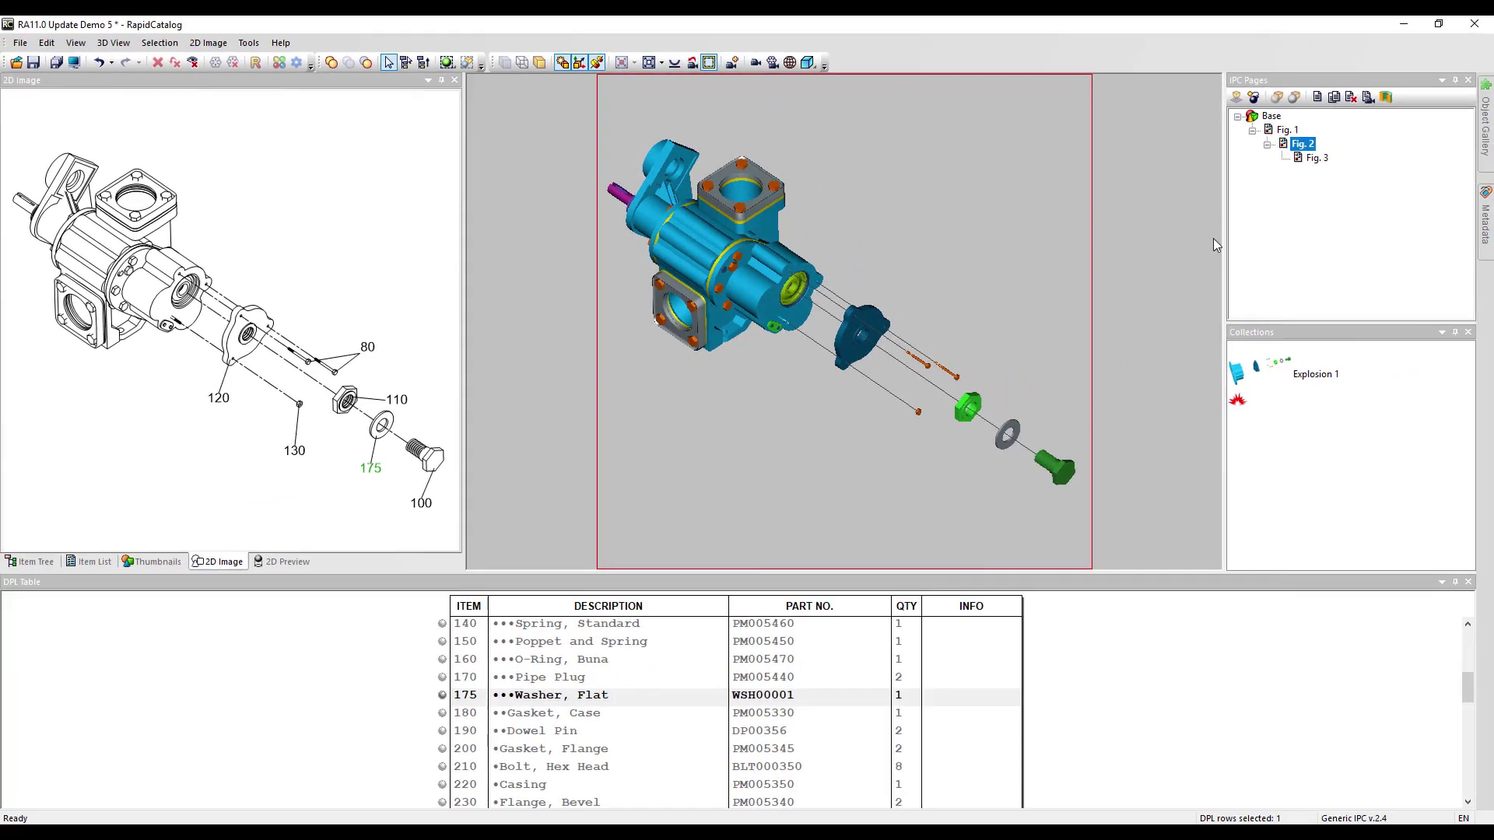
- Review the Fig. 3 and Fig. 2 pages, then launch the project preview
click(1298, 160)
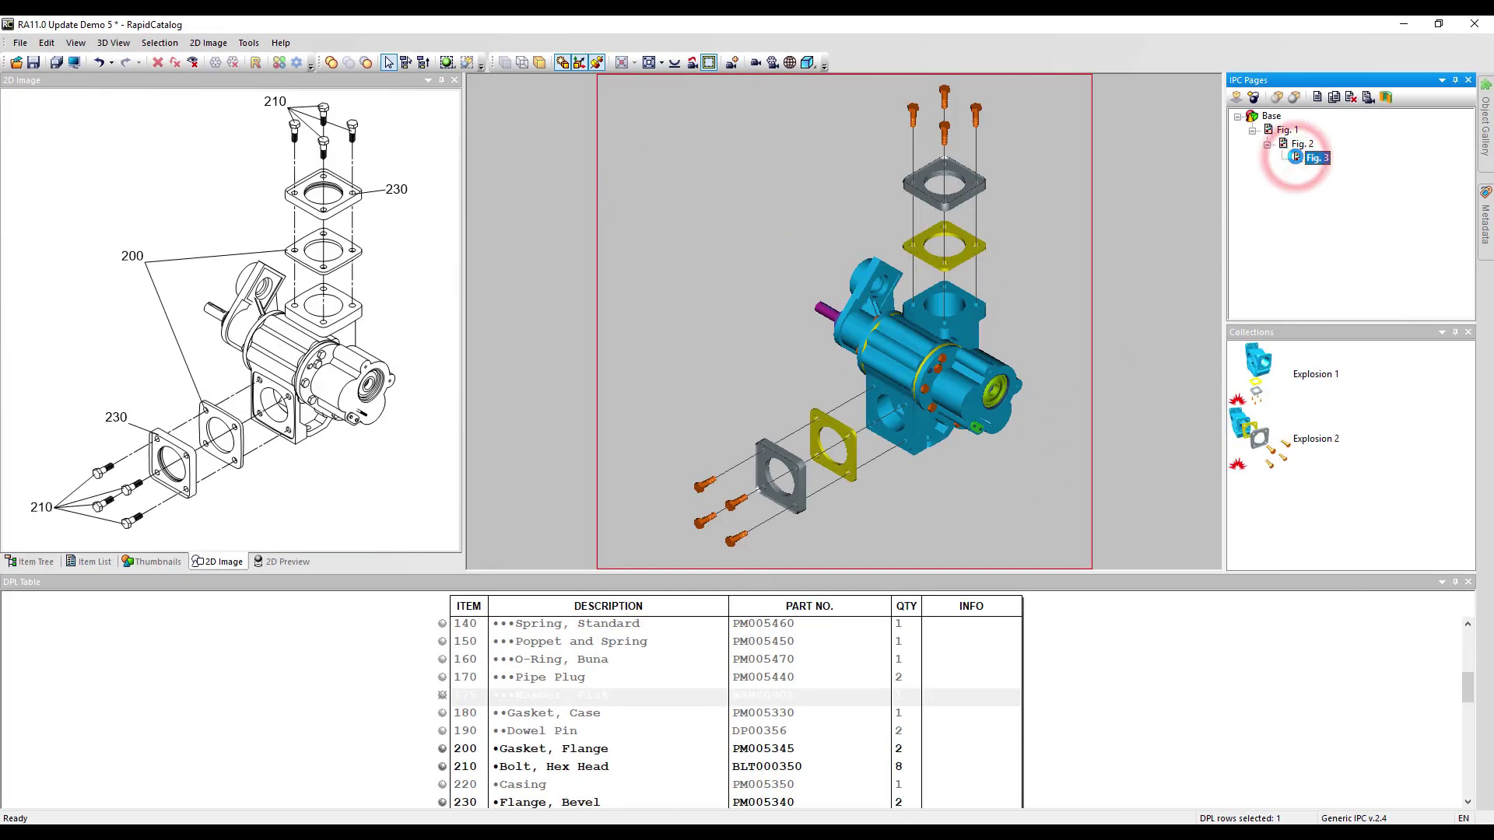
click(1285, 145)
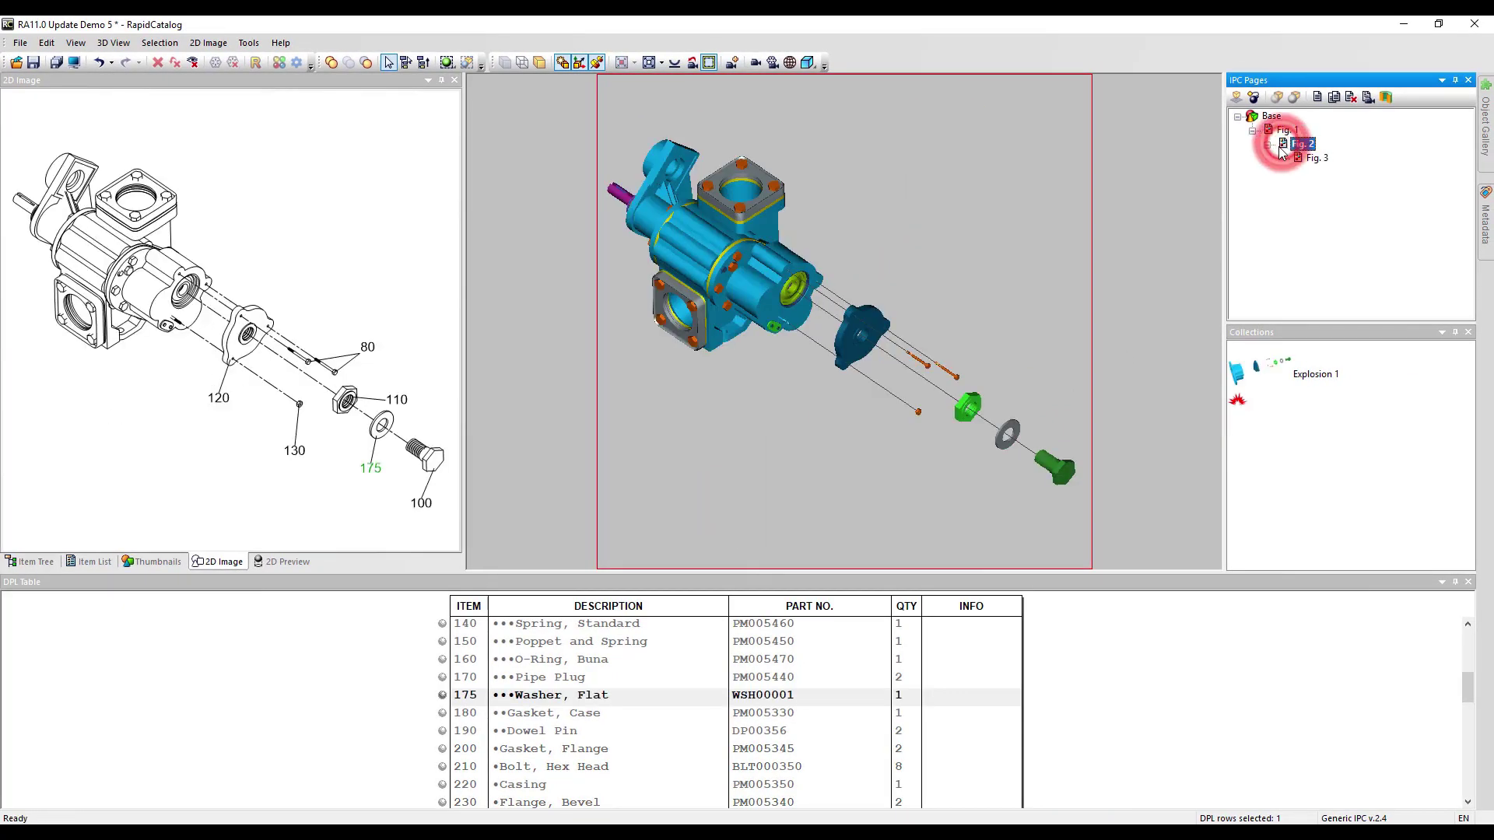
click(74, 64)
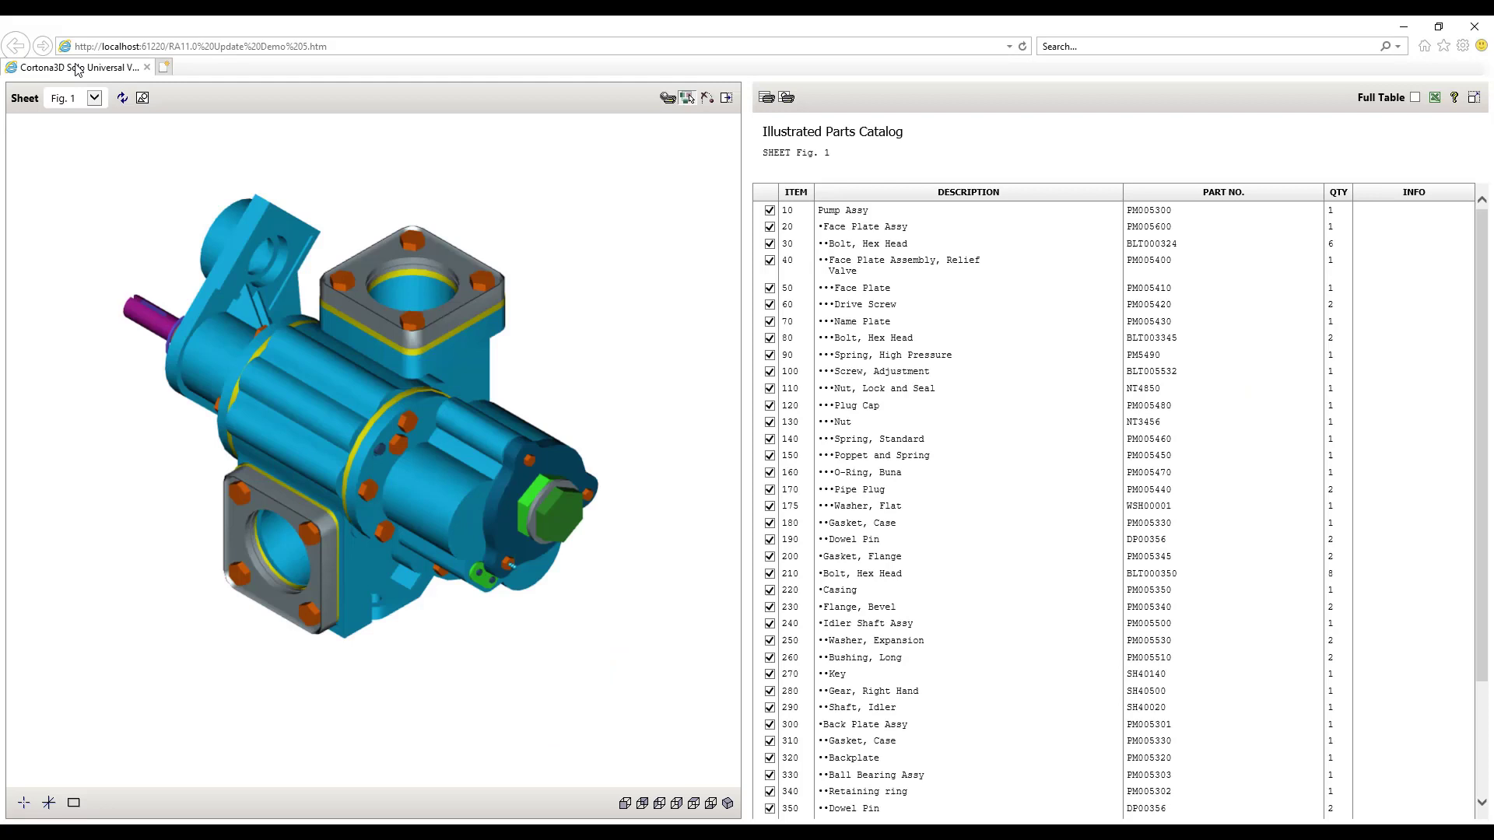
- Switch to the Fig. 2 sheet and select the flat washer, item 175
click(94, 98)
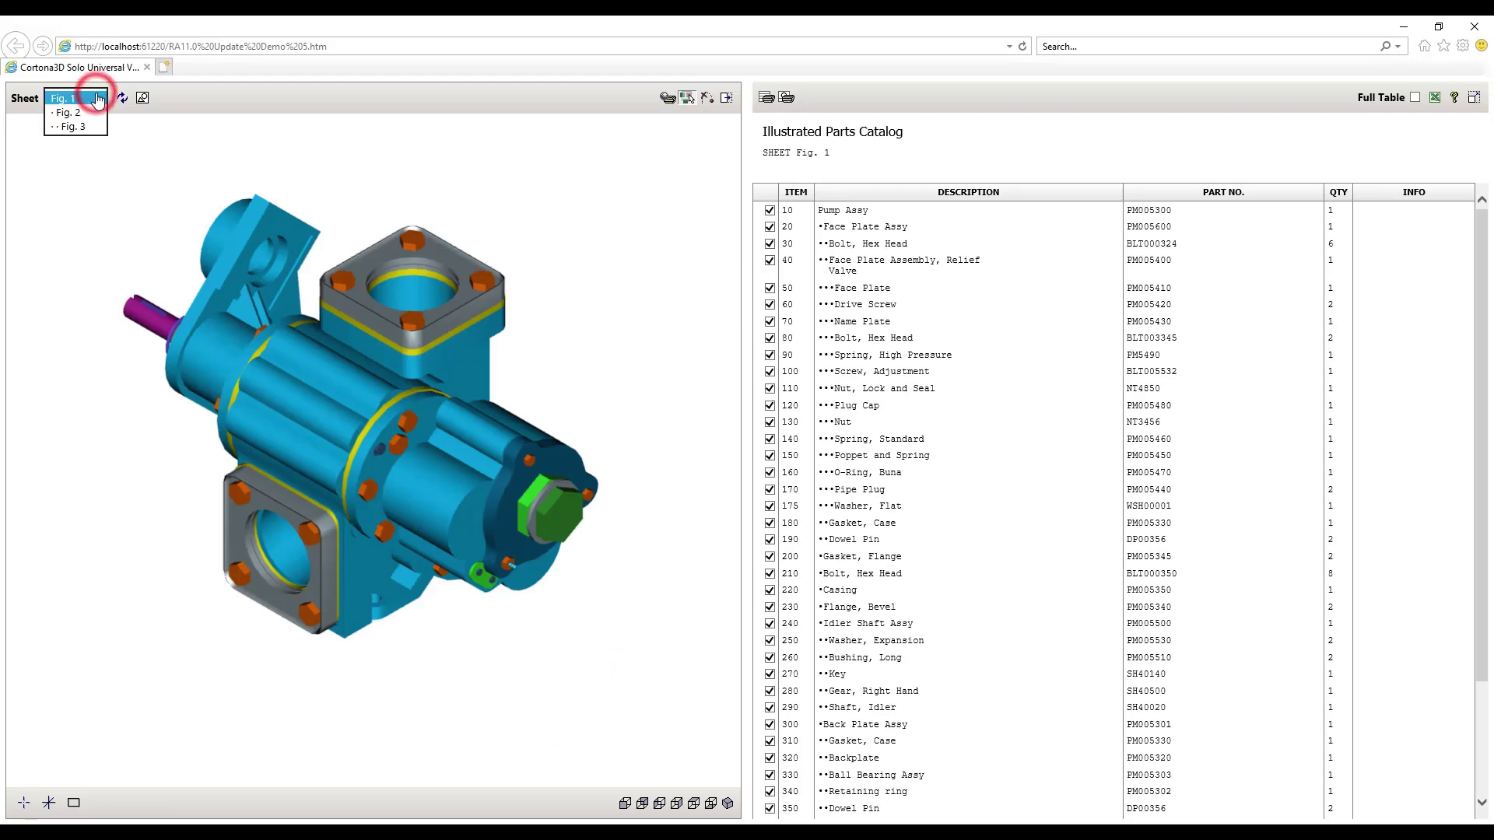
click(94, 114)
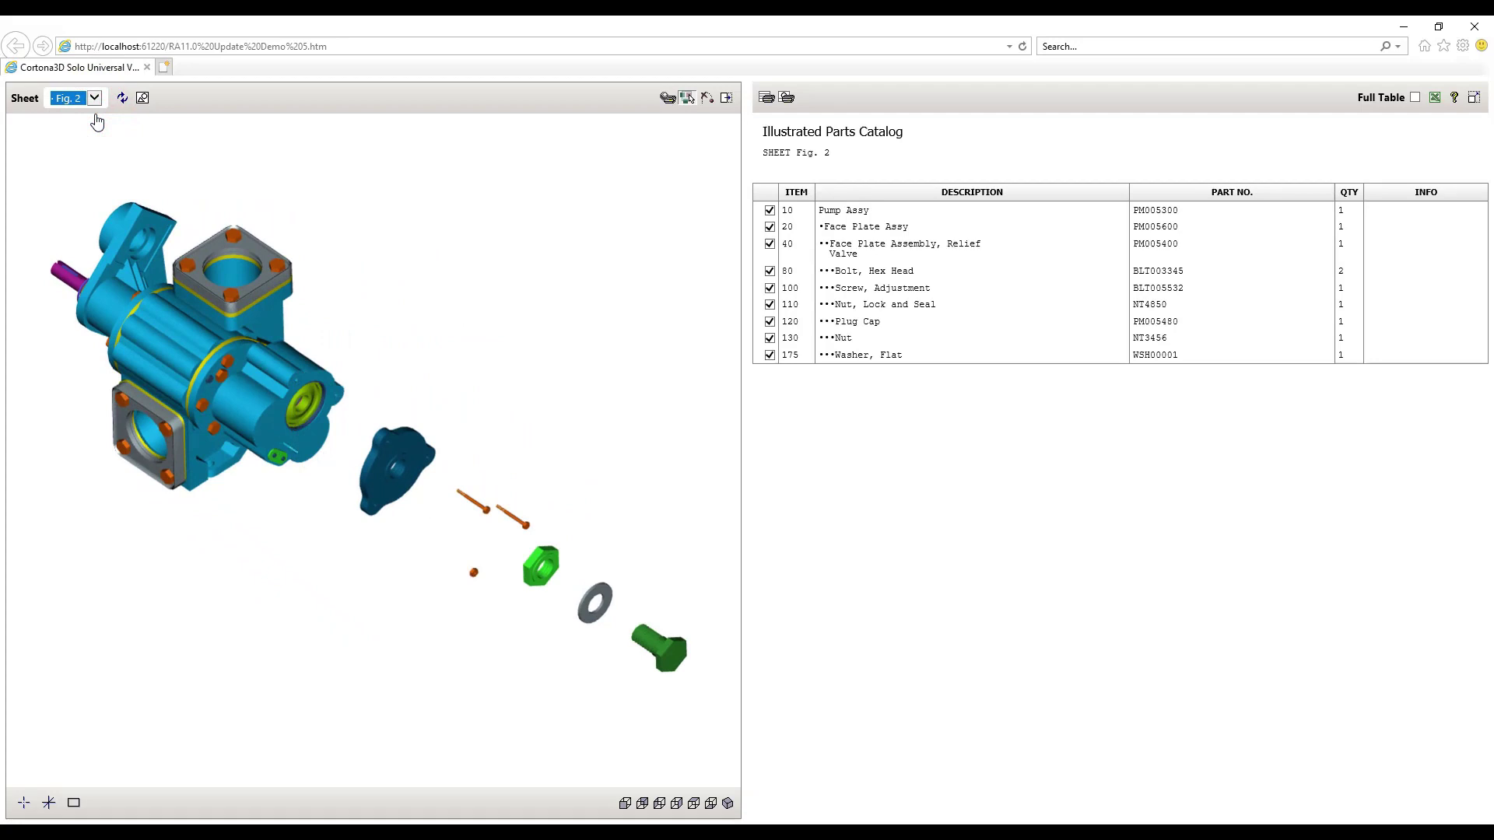
click(587, 618)
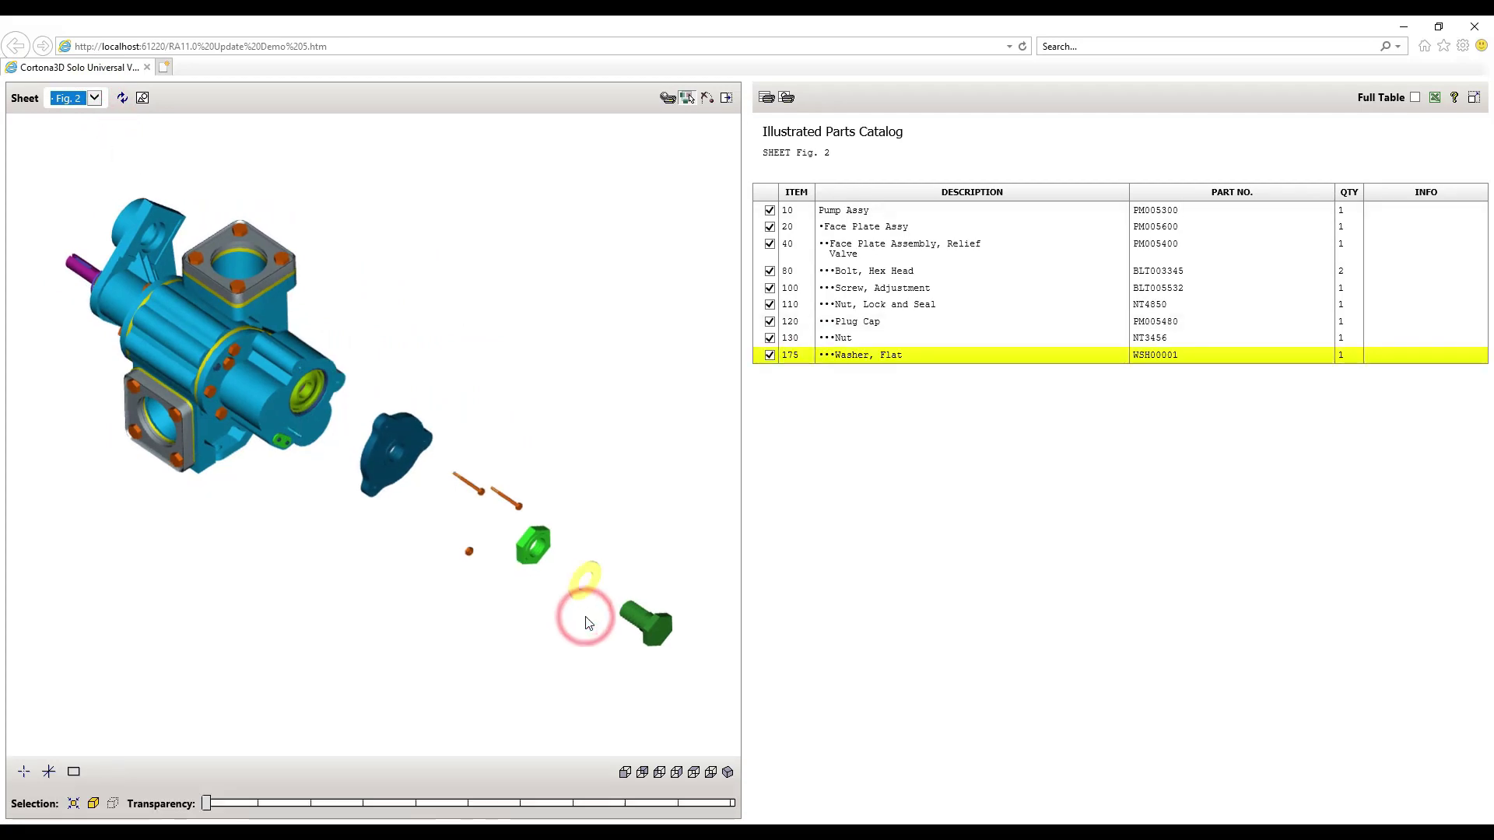
- Inspect callout 175 and the washer in the 2D illustration, then return to 3D
click(143, 98)
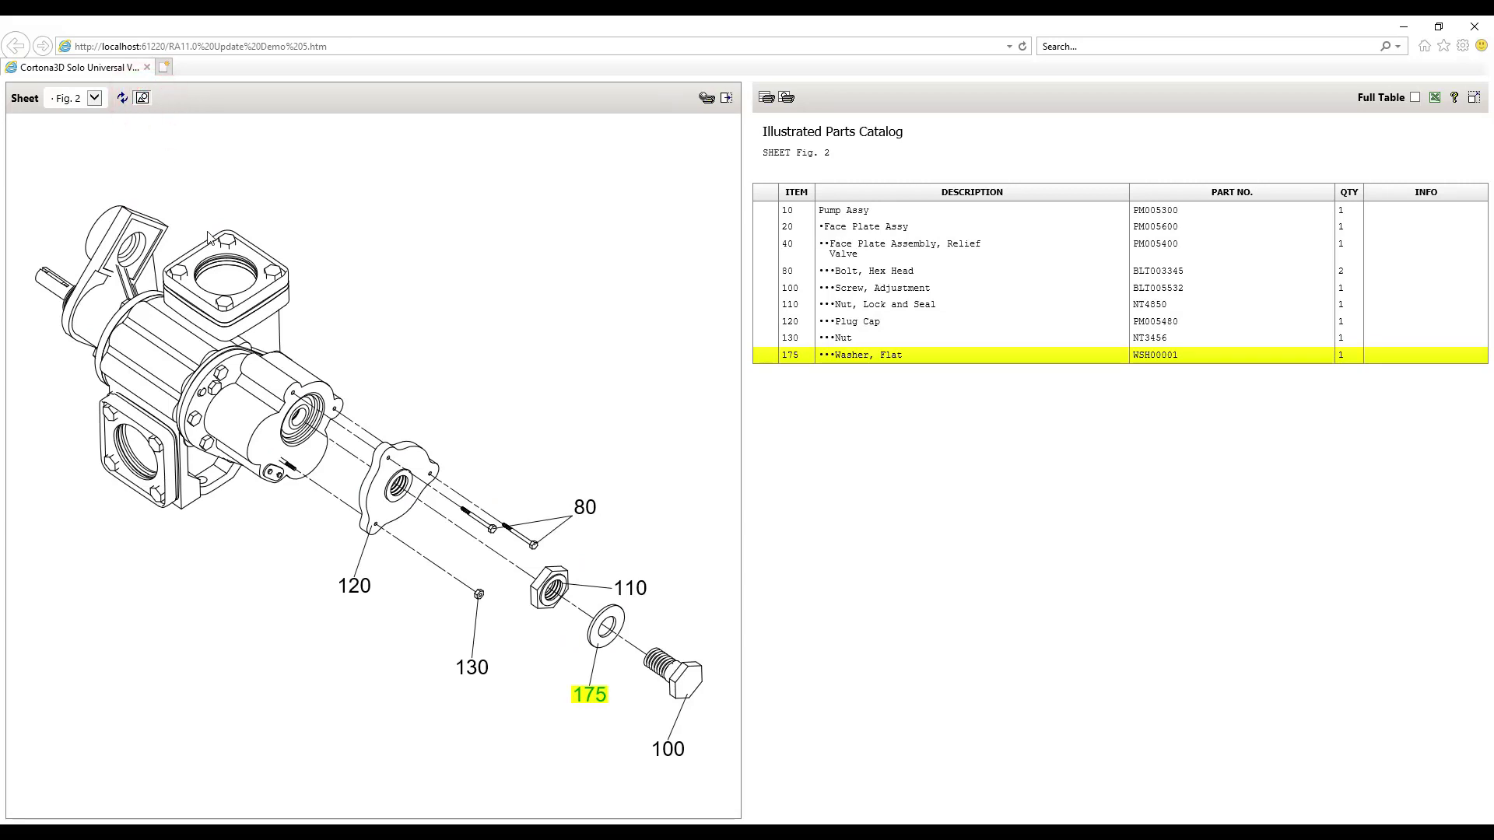
click(530, 672)
scroll(530, 670, up, 2)
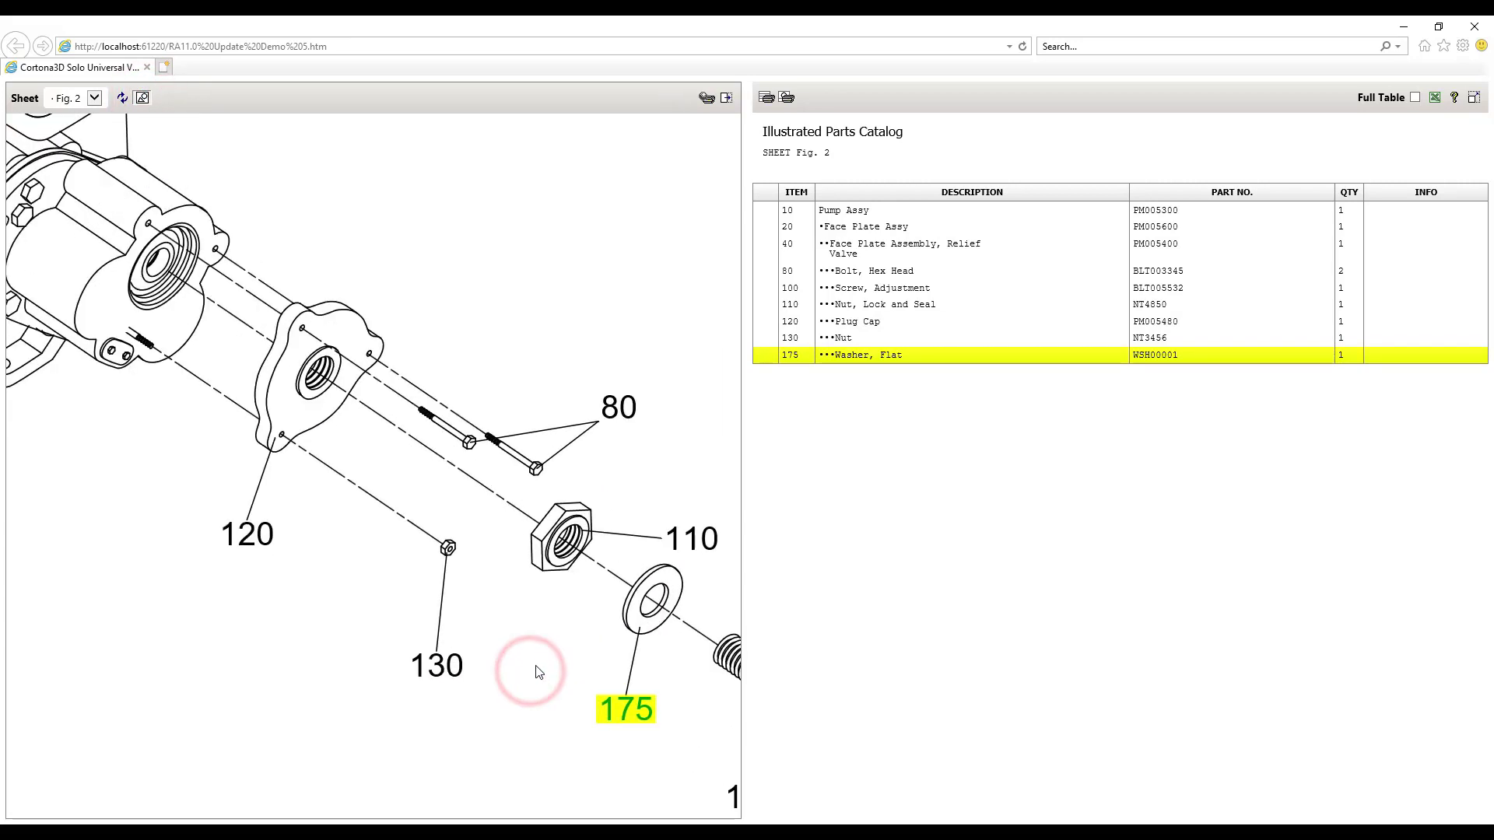
drag(535, 663, 316, 453)
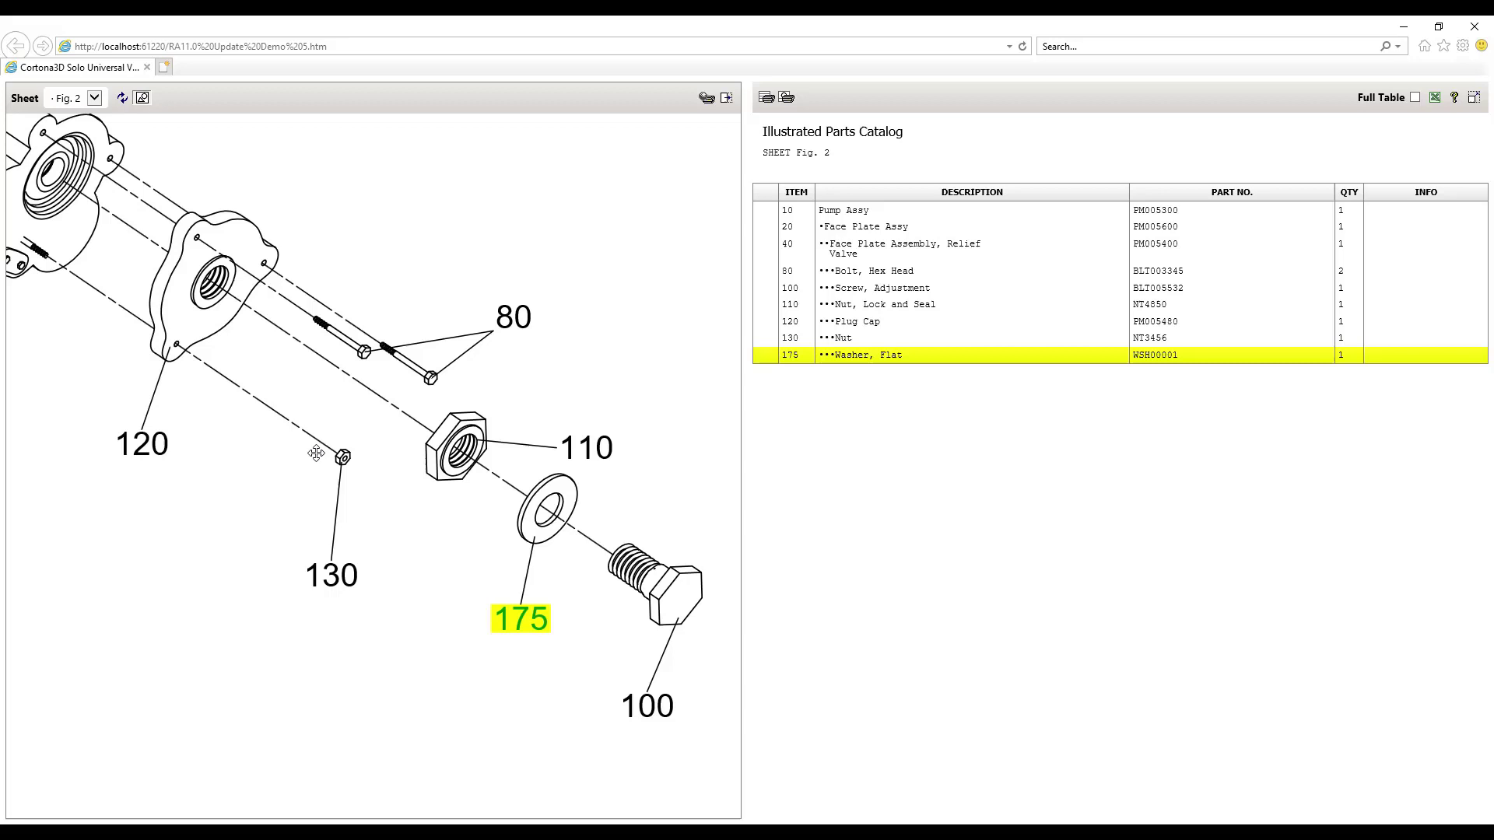
click(142, 98)
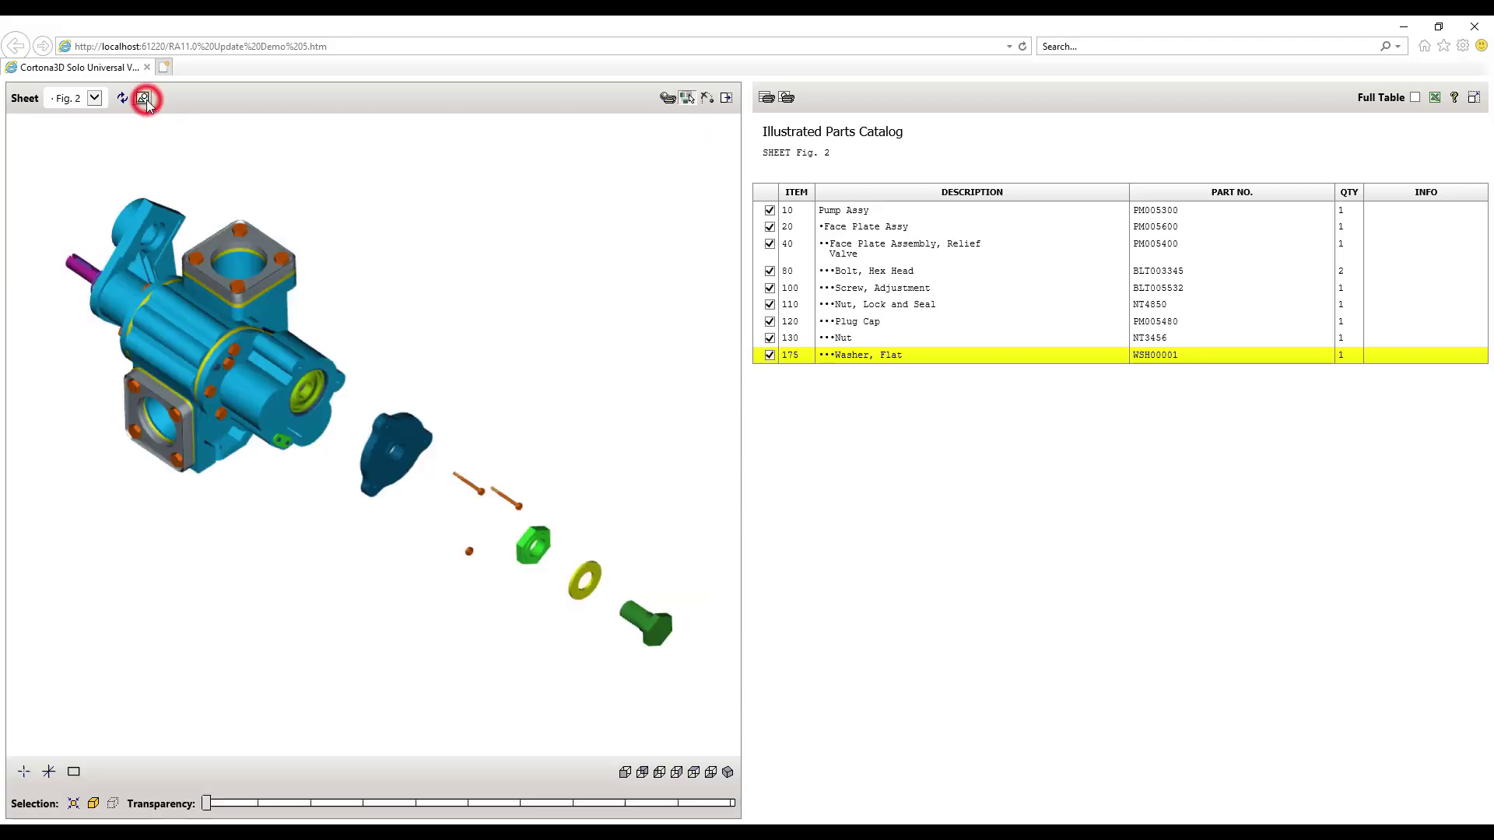
- Switch to the Fig. 3 sheet and show its 2D illustration
click(94, 98)
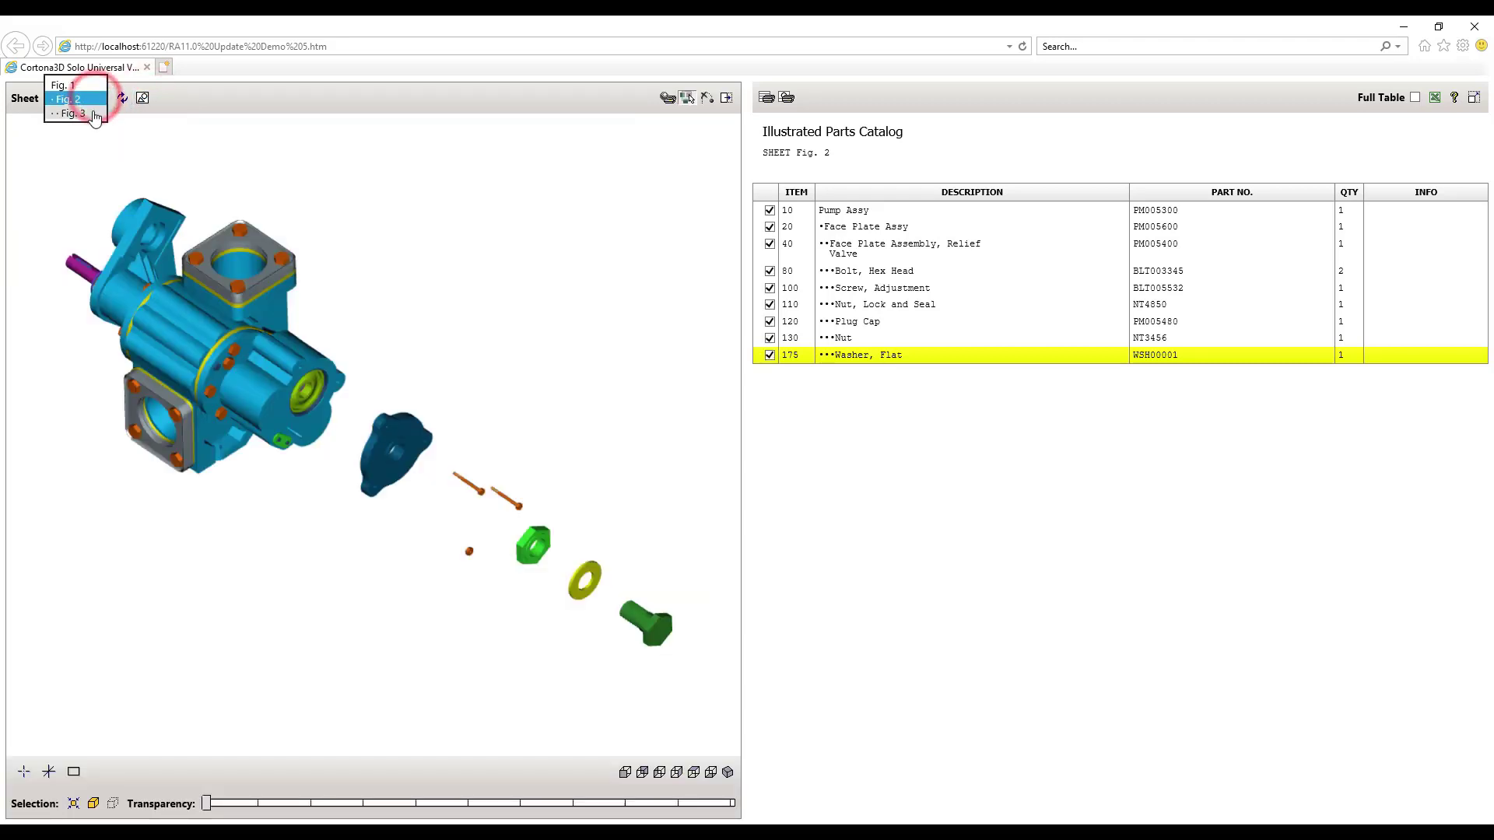
click(92, 112)
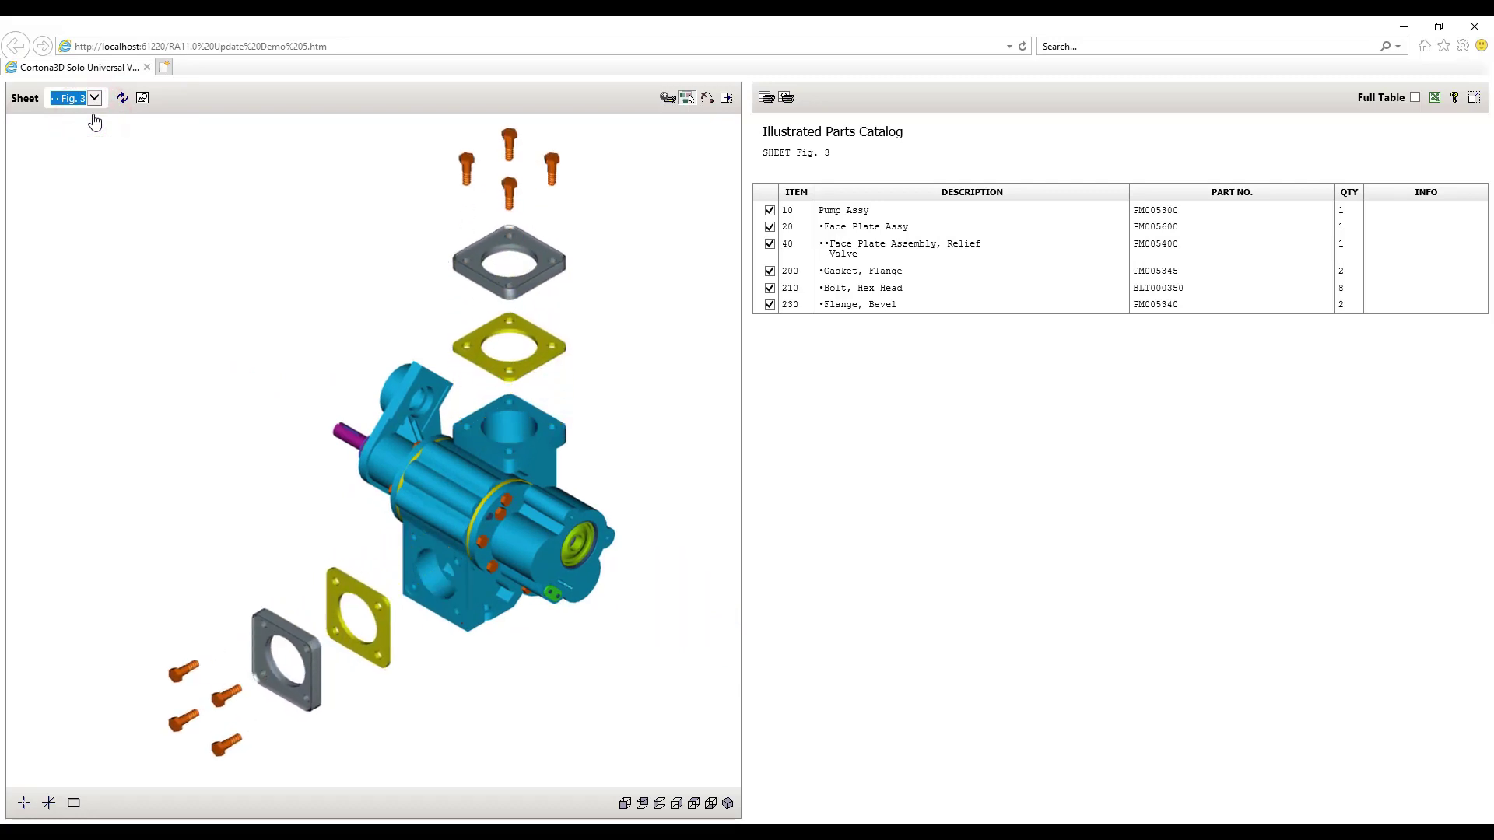
click(143, 98)
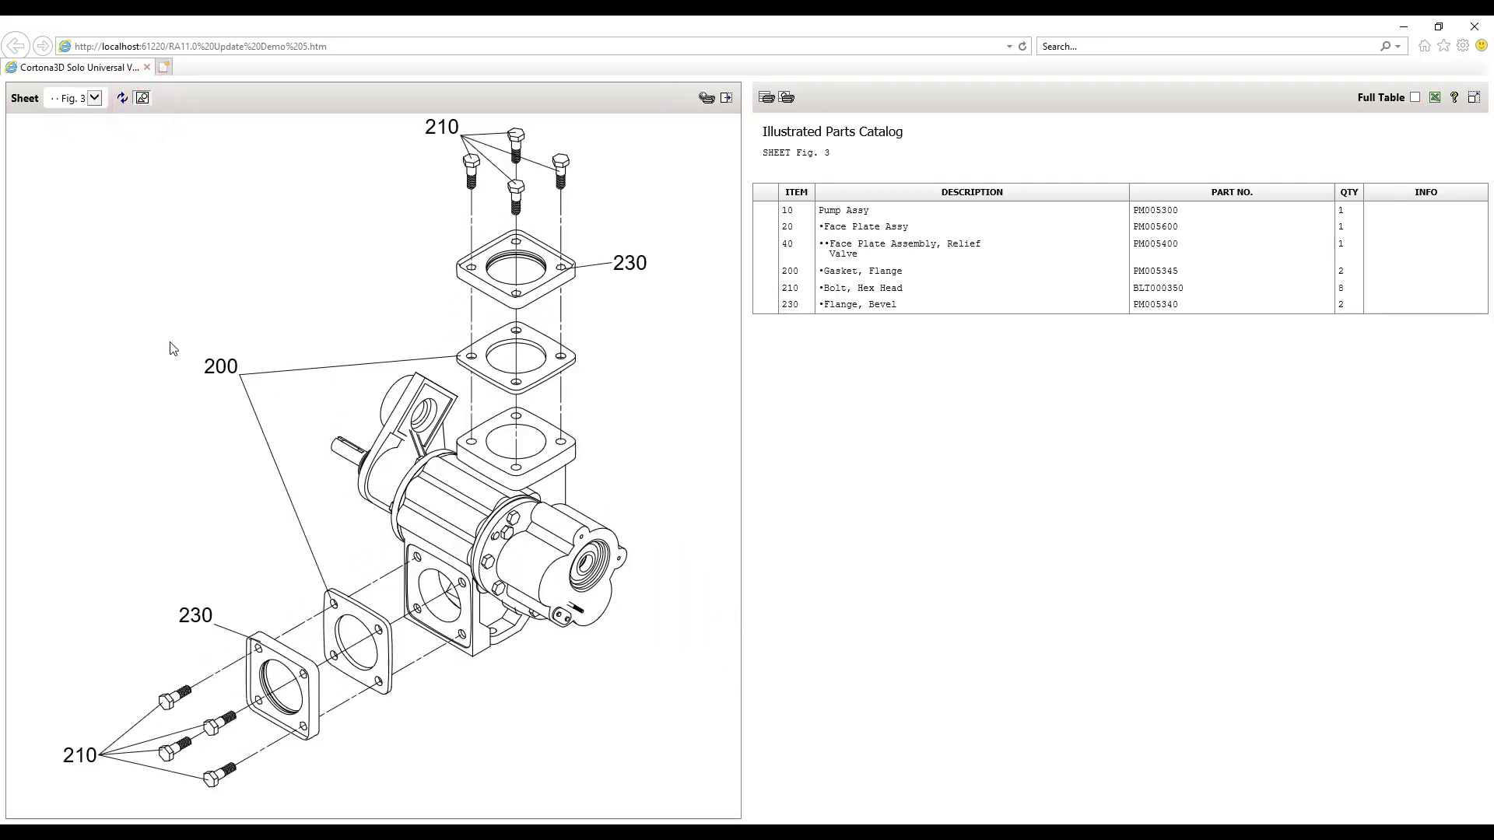
- Highlight item 230 Flange, Bevel near the 210 bolts, then return to the 3D model
click(210, 612)
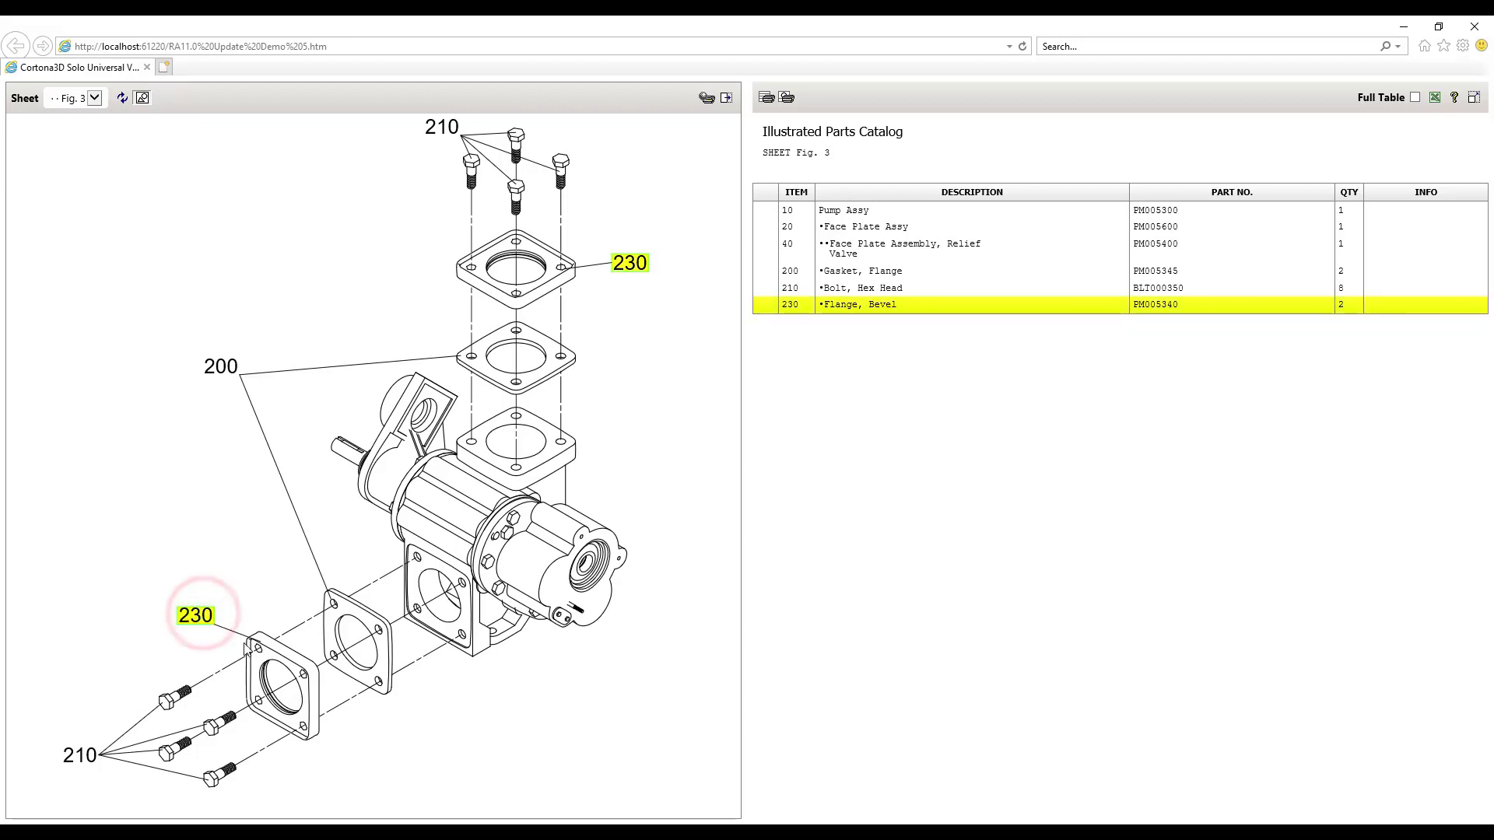
scroll(440, 738, up, 3)
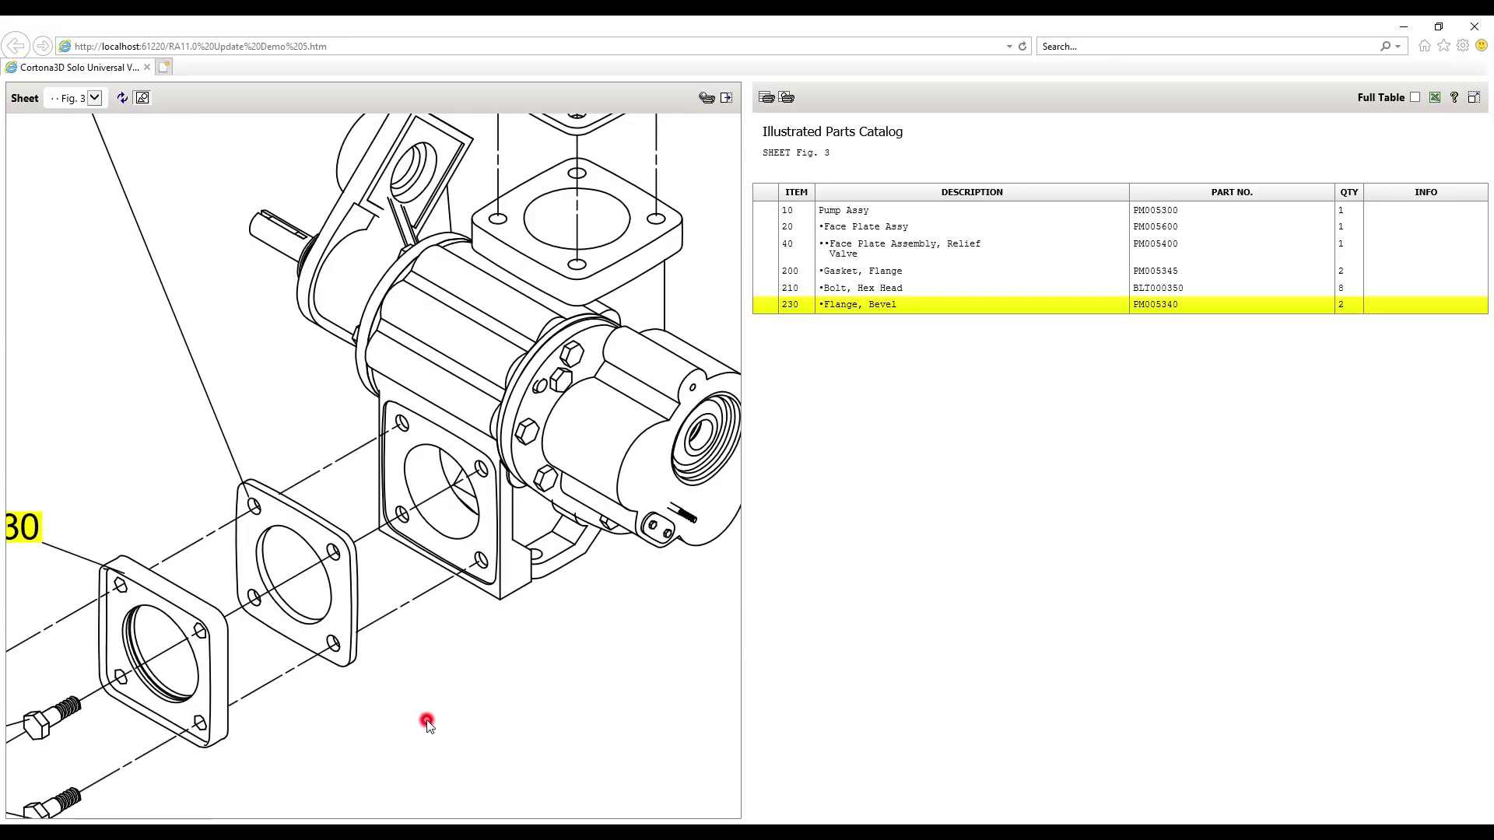
drag(428, 723, 646, 539)
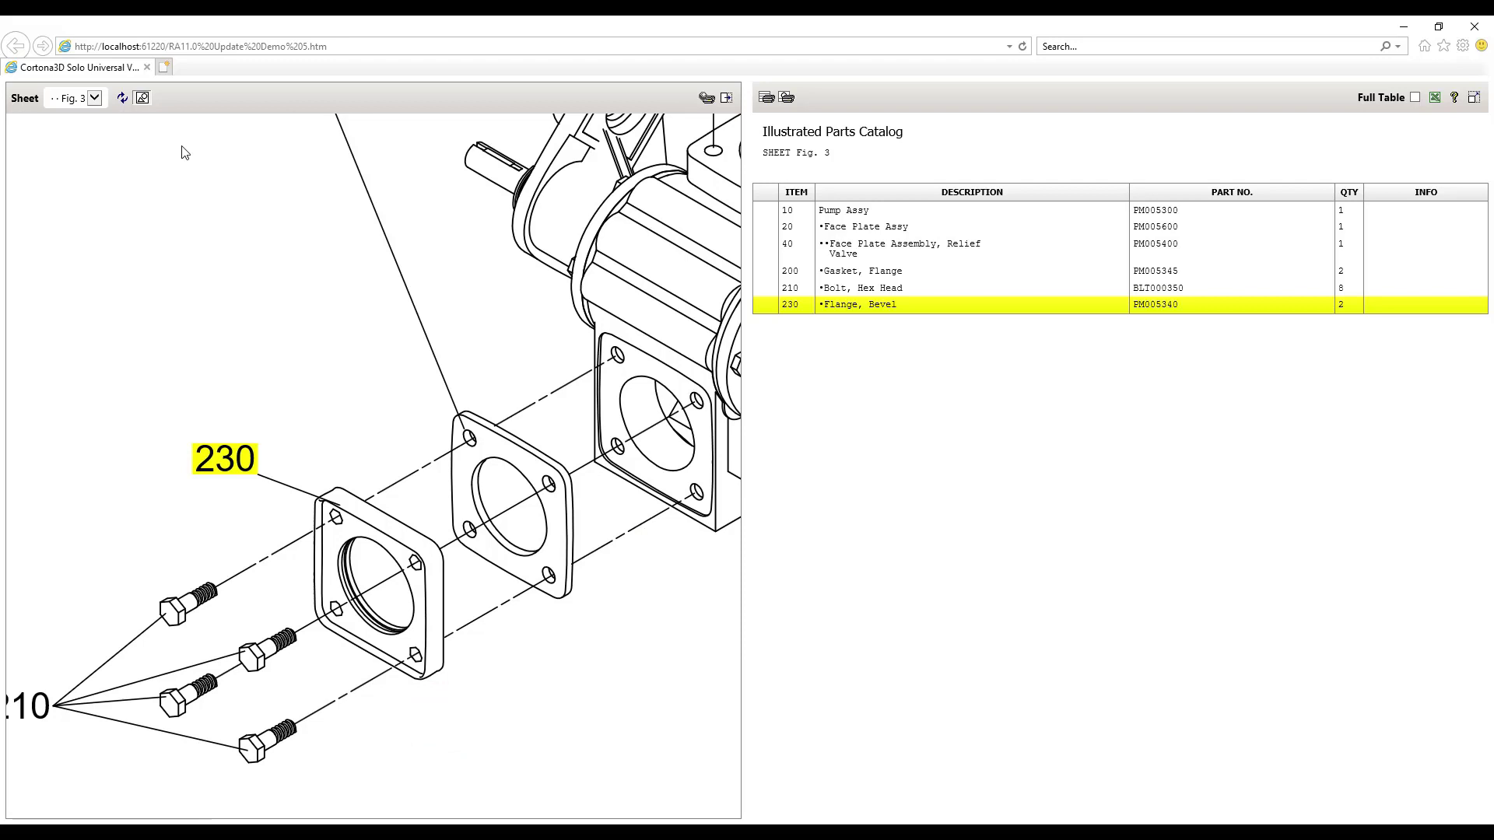
click(143, 98)
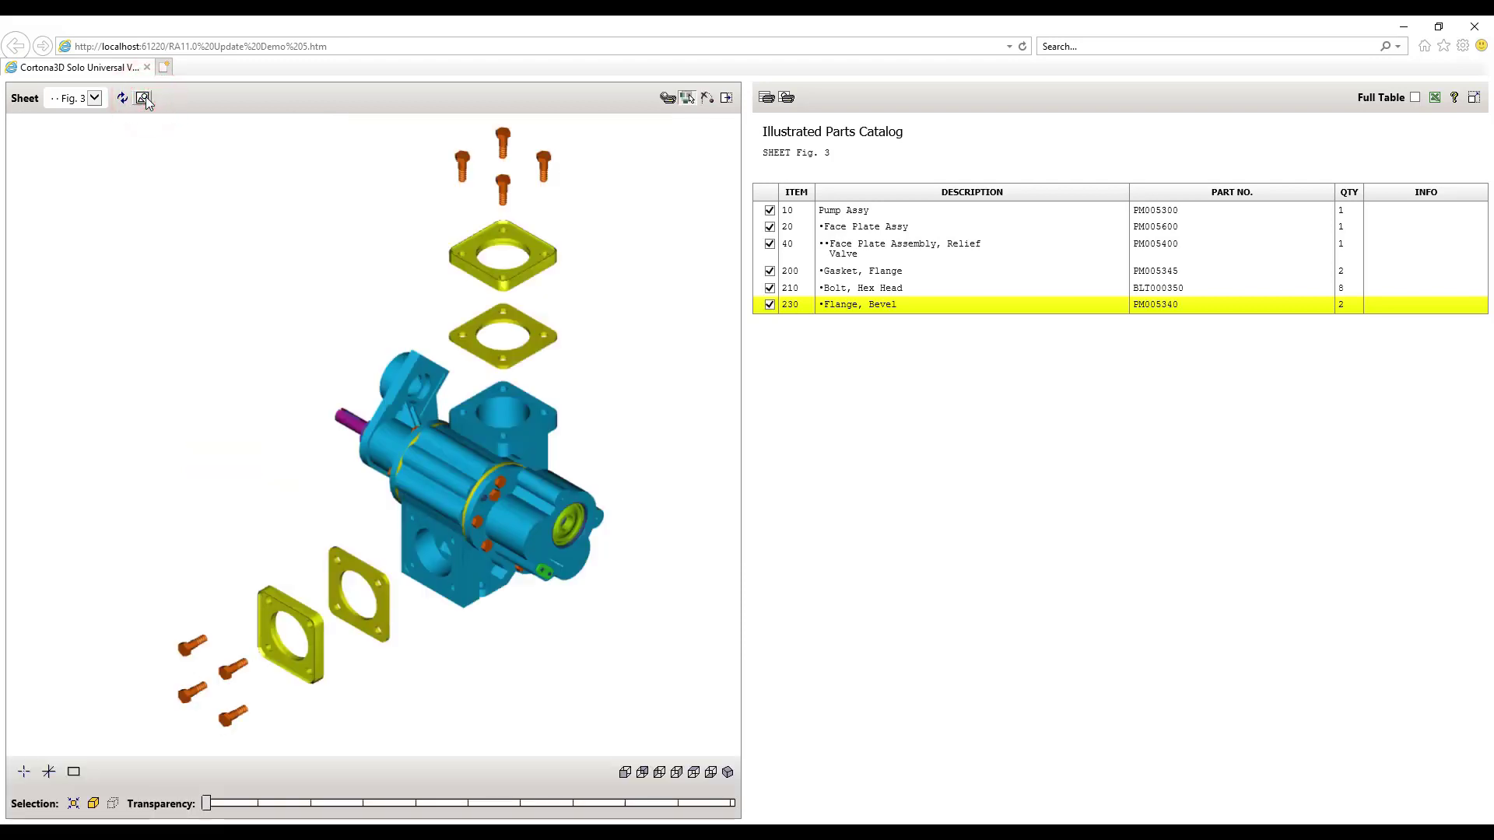